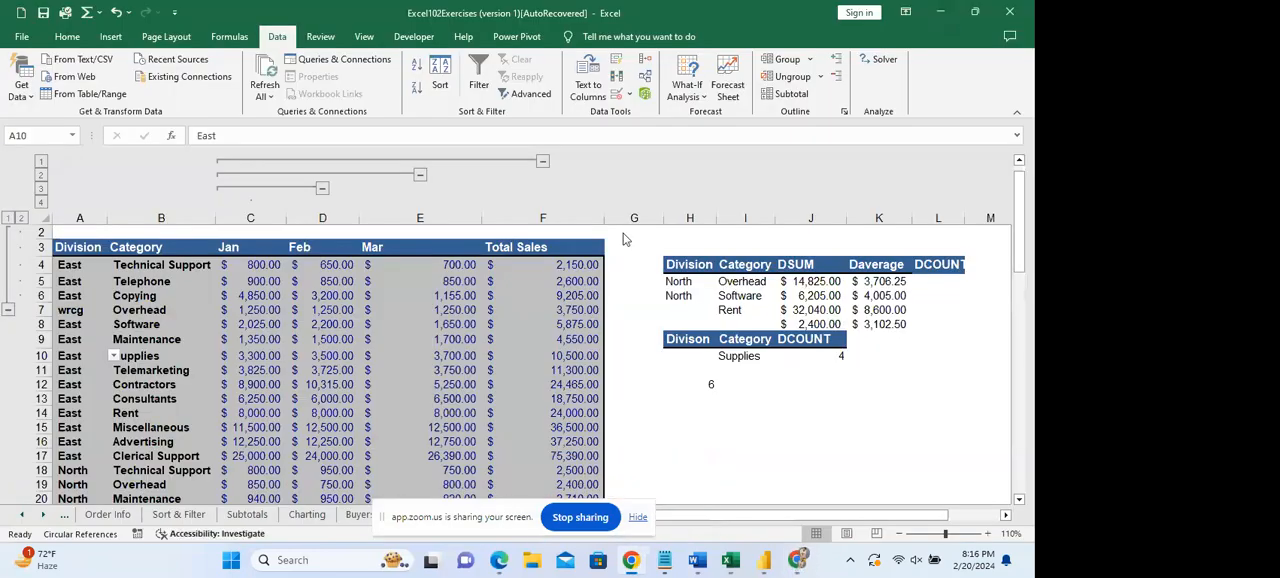
Enter a SUM formula in G4 that adds the Telephone row's March and February values, E5 and D5.
click(810, 285)
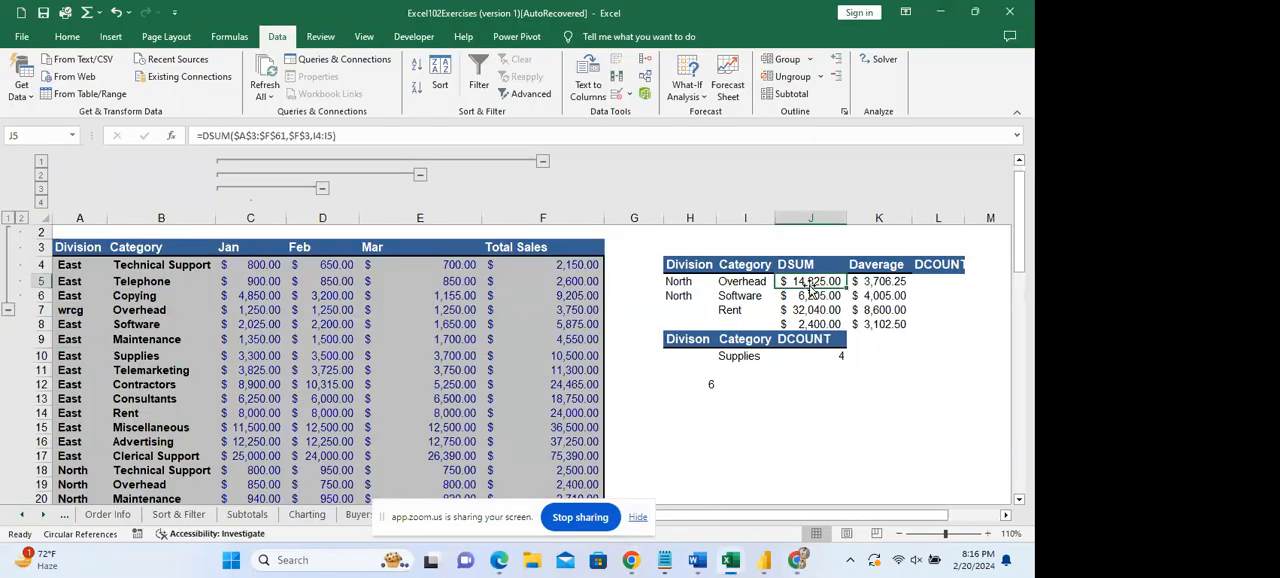
click(627, 323)
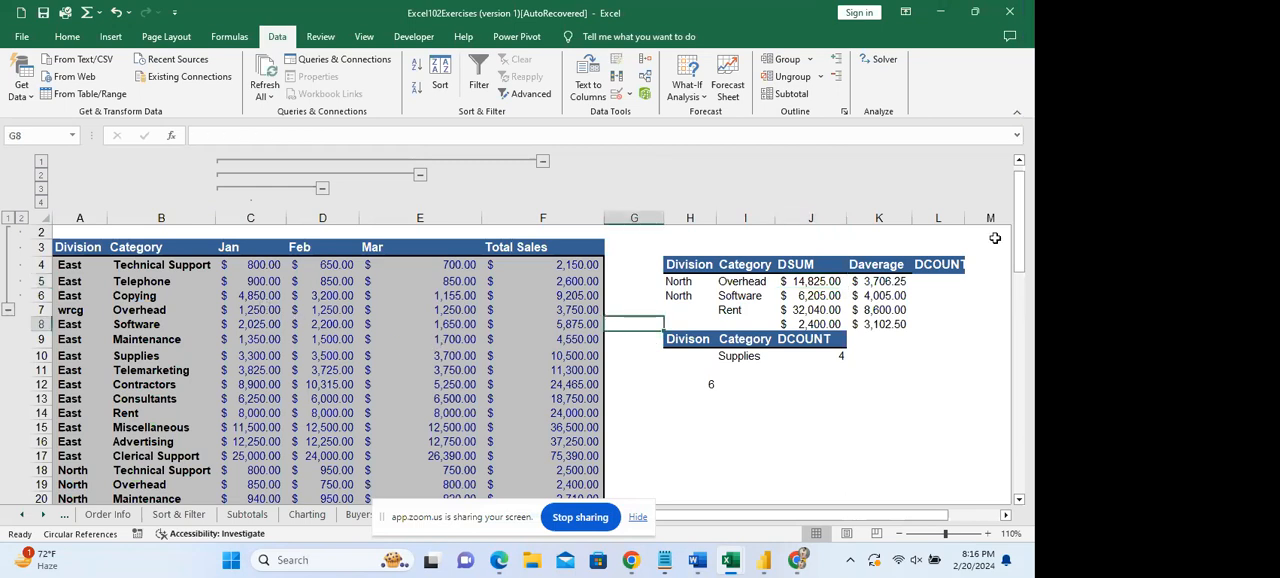
click(611, 268)
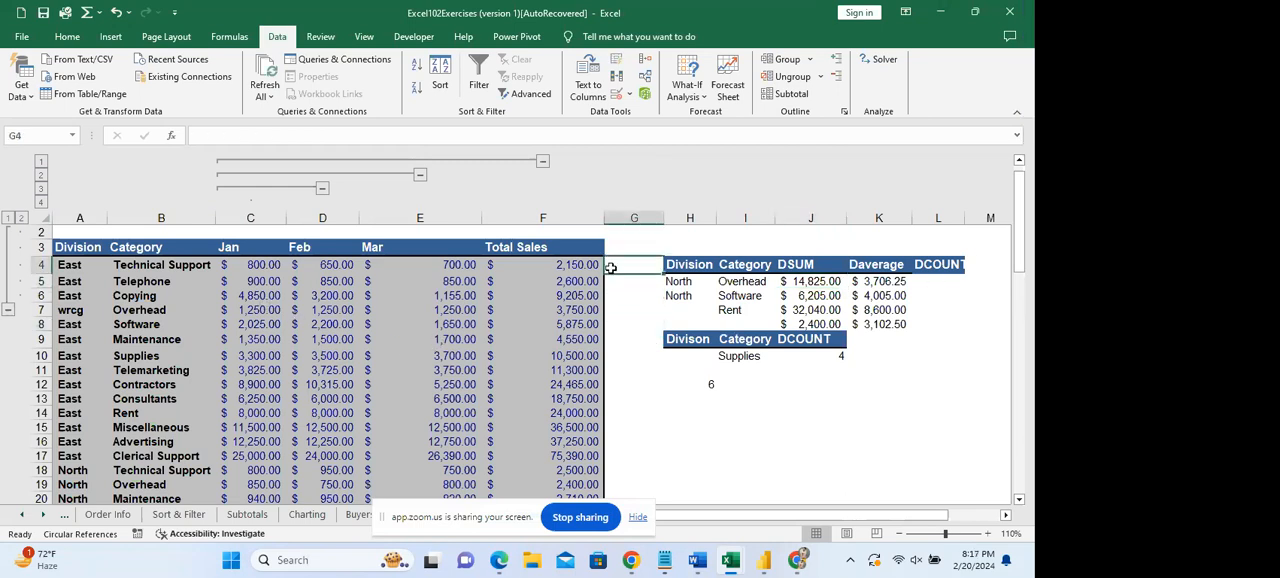
text(=s)
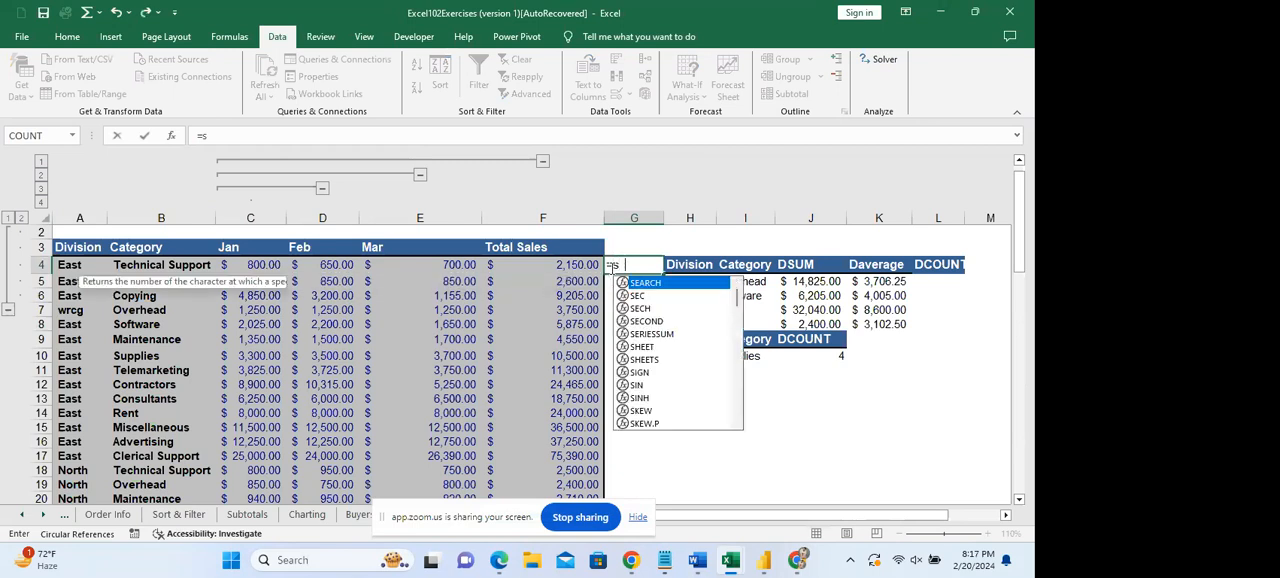
text(um()
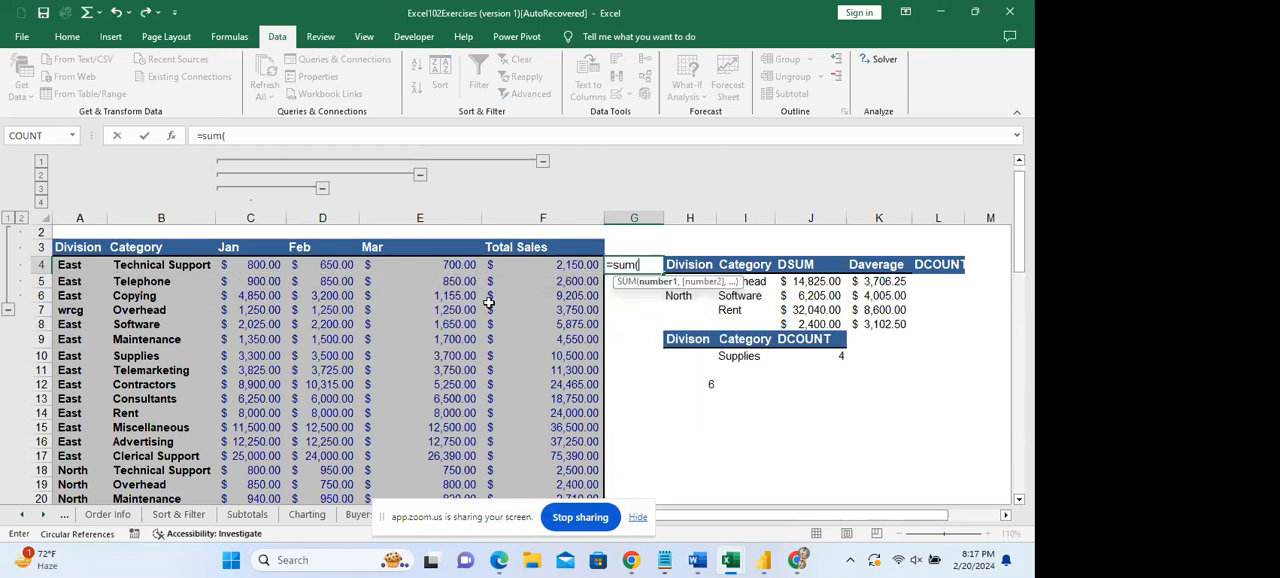
click(305, 268)
click(392, 280)
text(,)
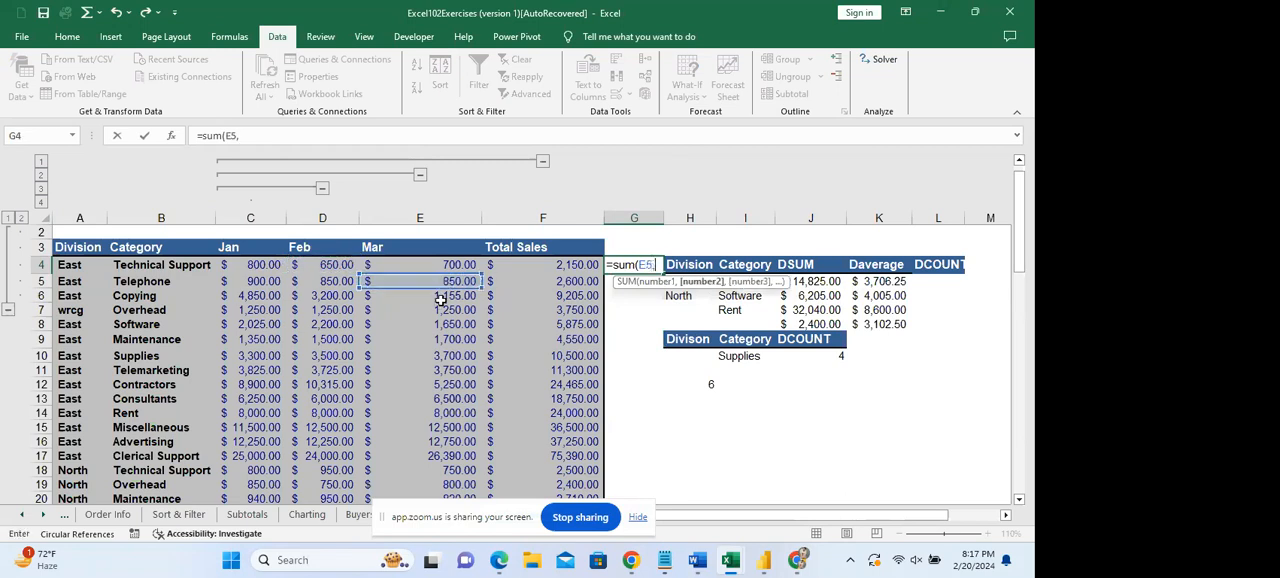
click(323, 283)
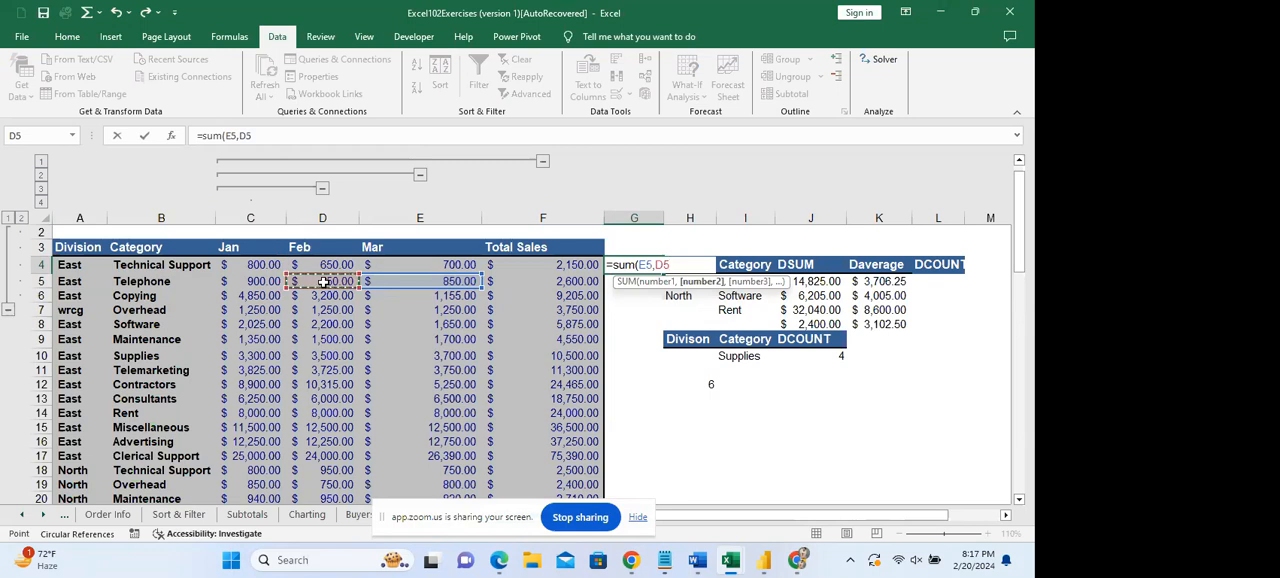
key(Return)
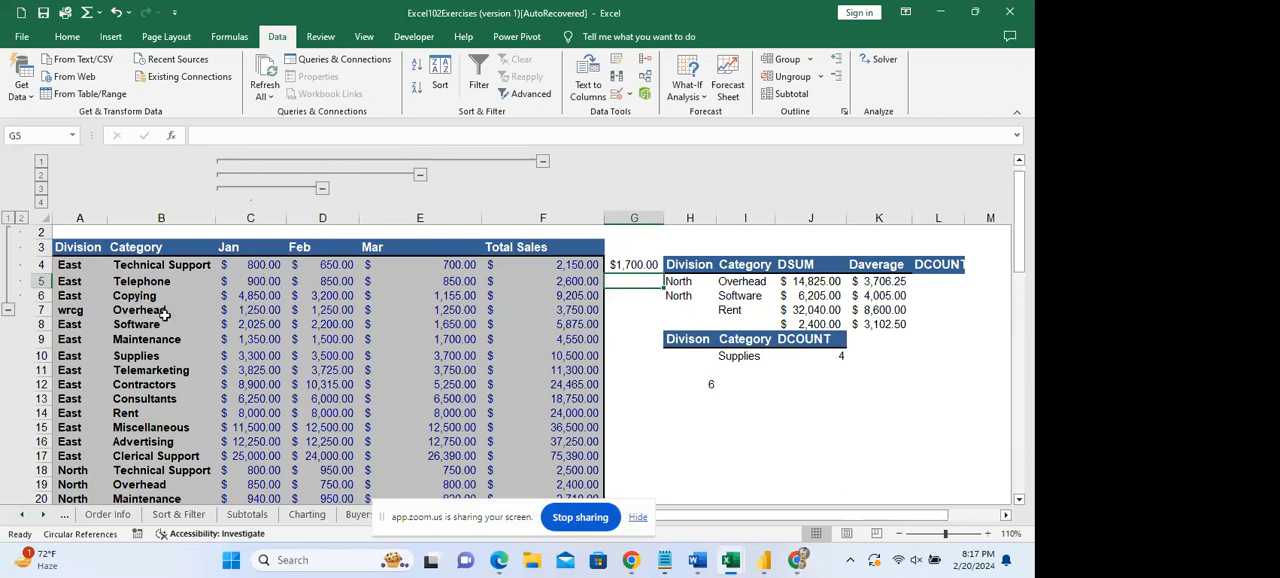
click(133, 325)
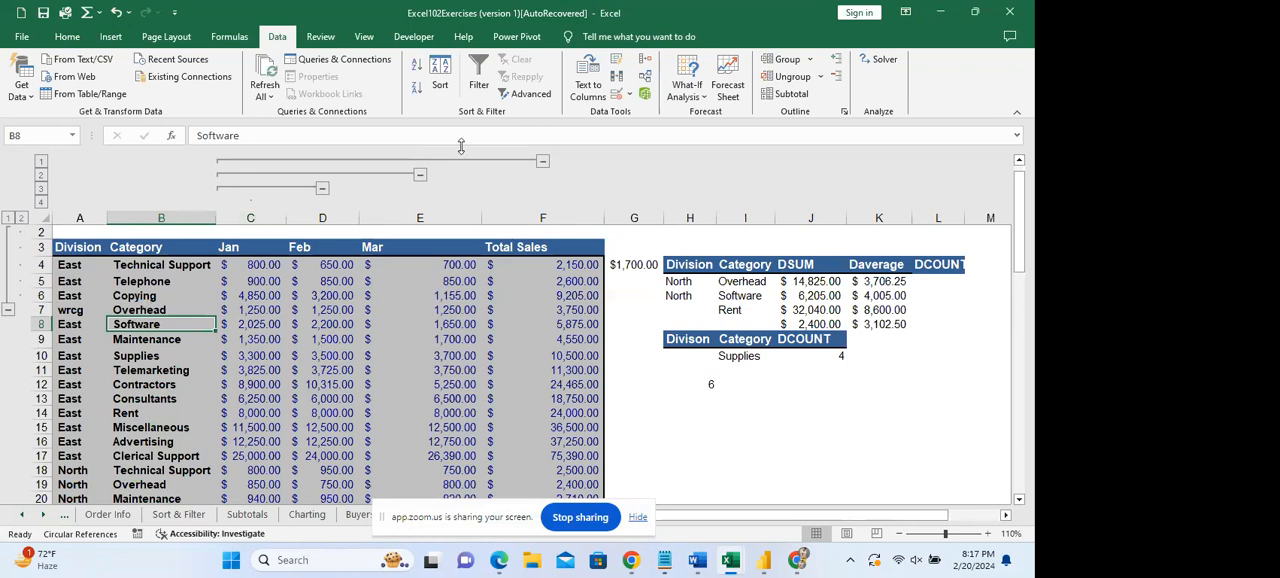
click(695, 99)
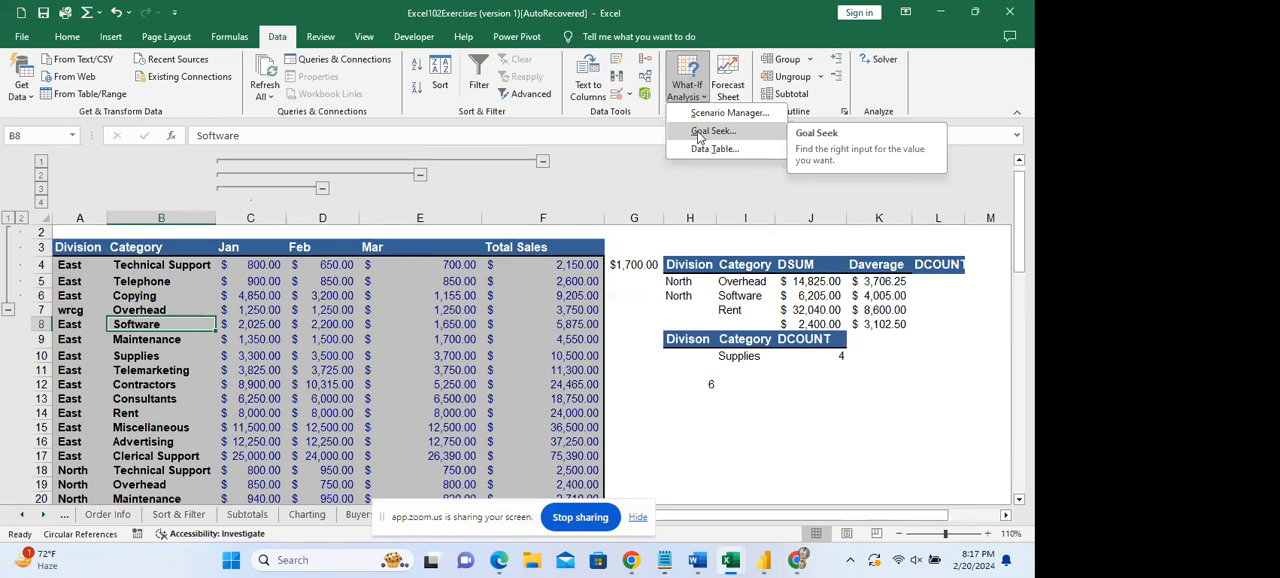
click(735, 264)
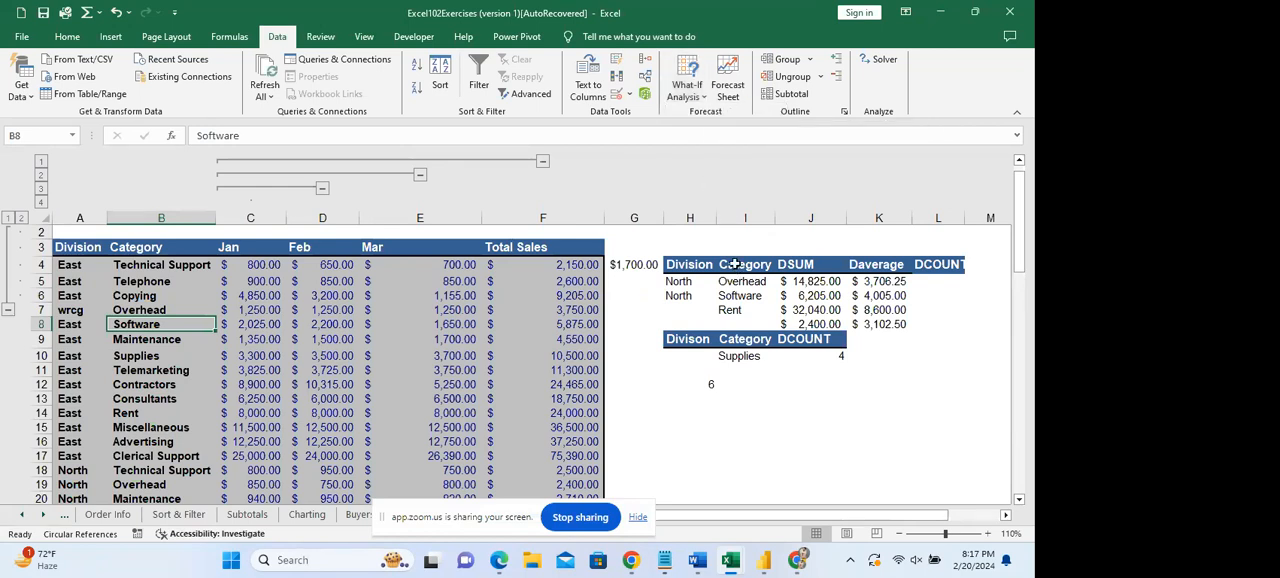
click(628, 268)
drag(257, 286, 474, 323)
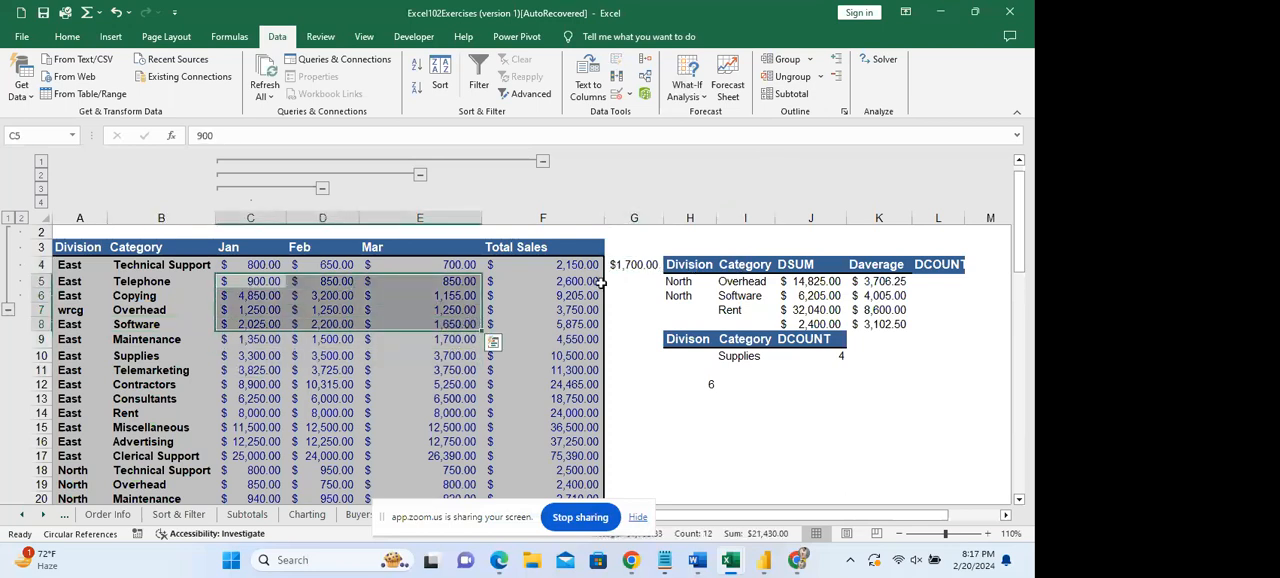
Review the cell references used by the SUM formula in G4.
click(638, 267)
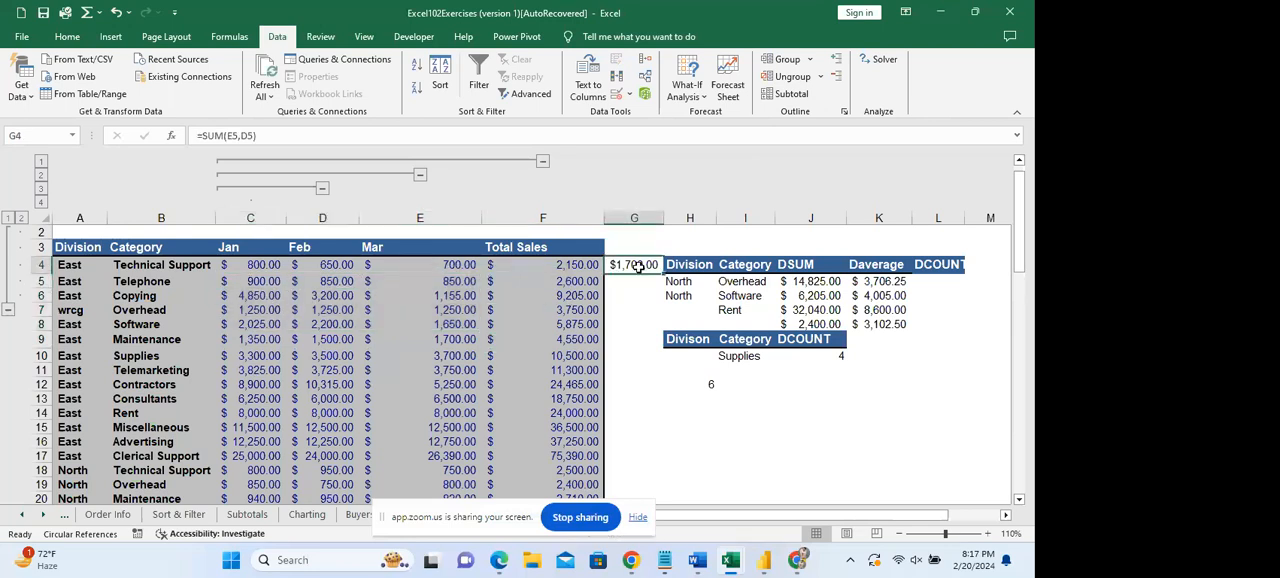
double_click(638, 267)
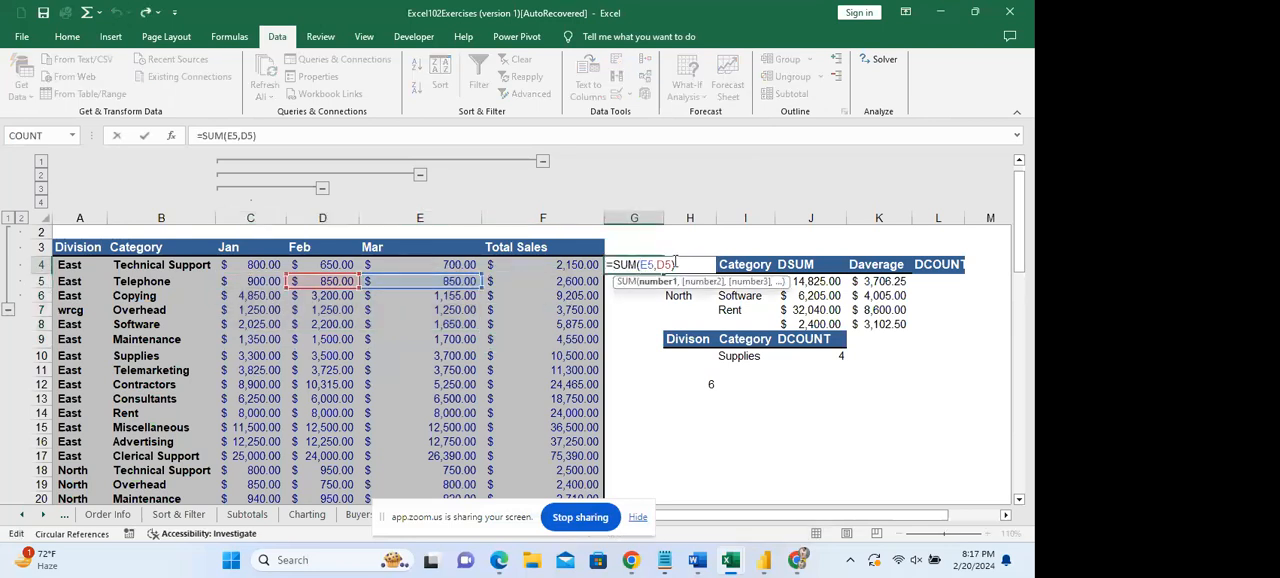
click(710, 419)
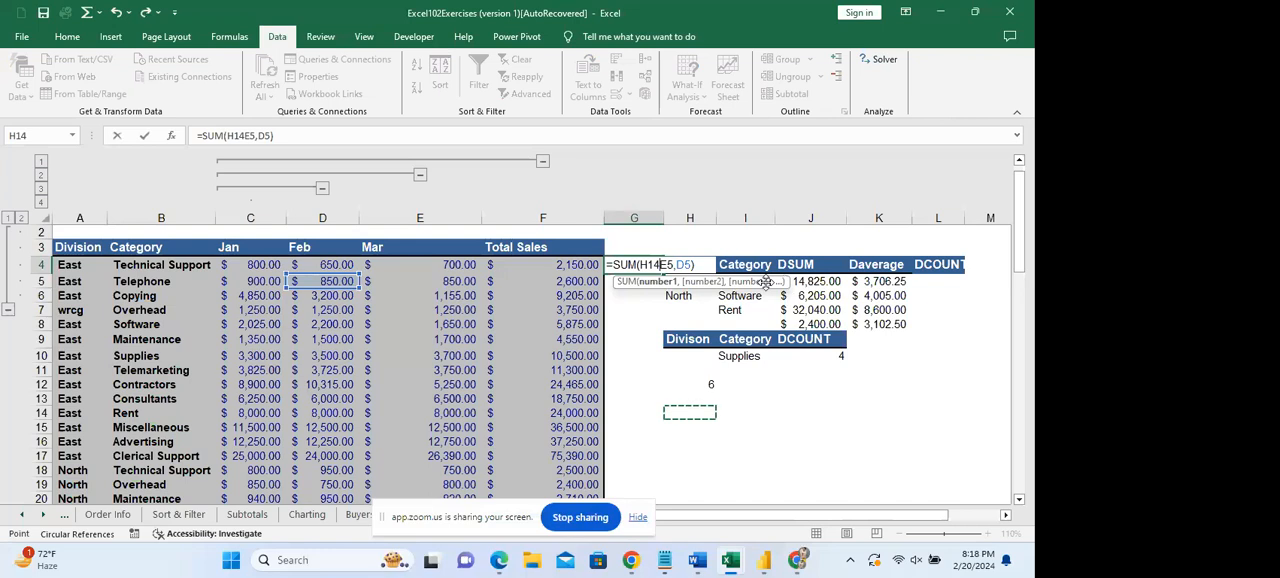
key(BackSpace)
key(BackSpace)
key(BackSpace)
key(Return)
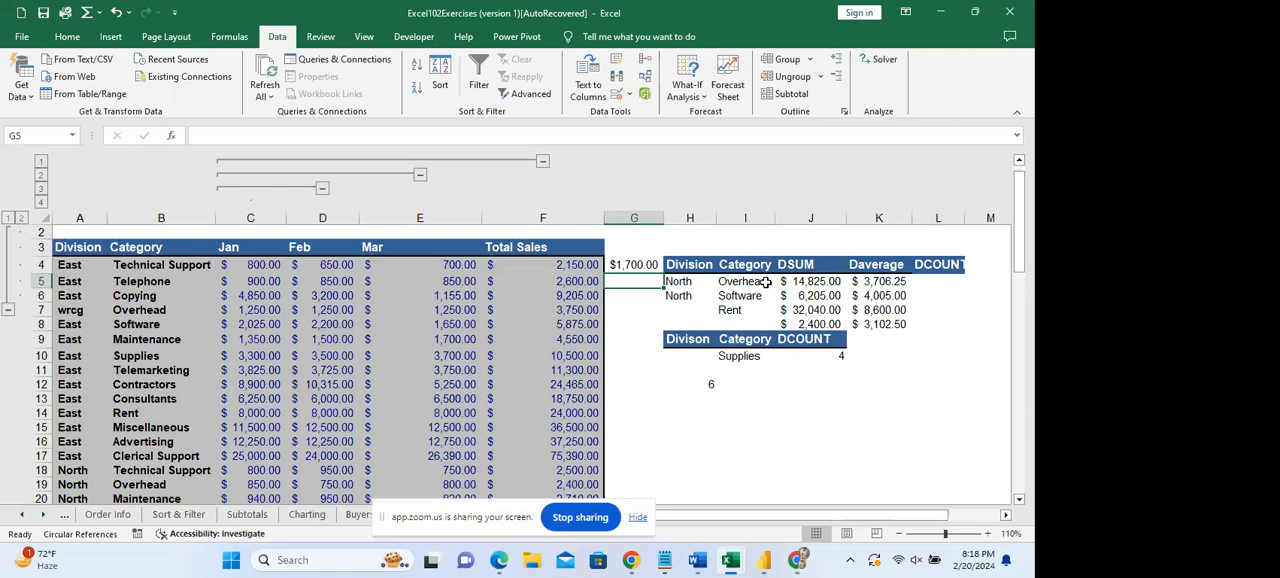
Enter the note "wait for 5 minutes" in cell H17.
click(704, 454)
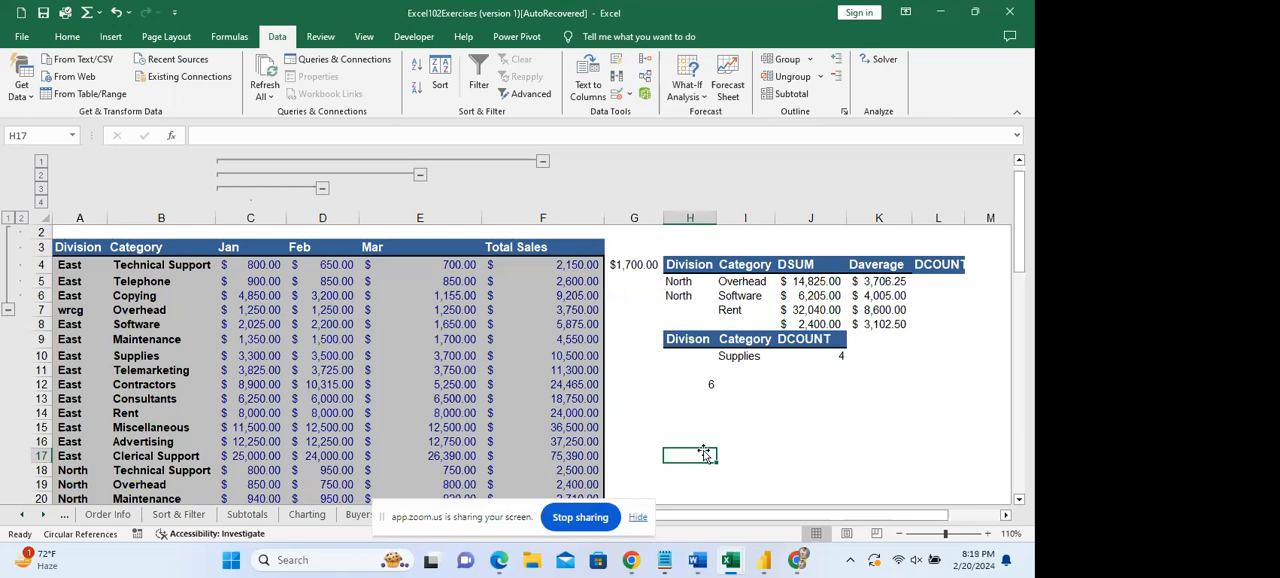
text(wait )
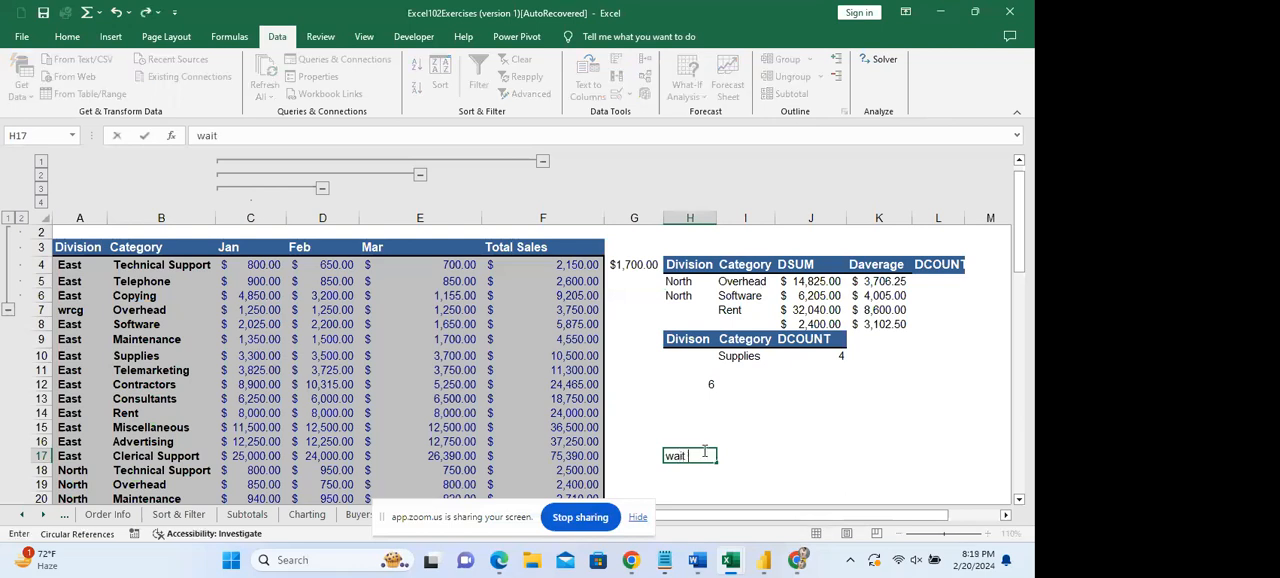
text(for 5 minutes)
key(Return)
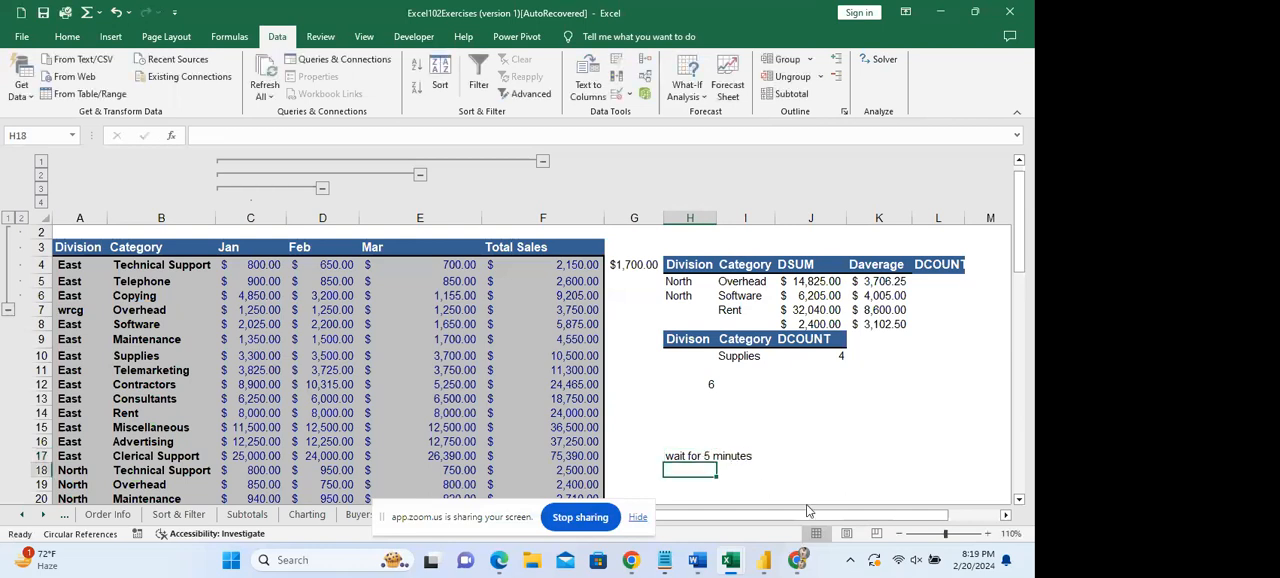
drag(700, 458, 740, 459)
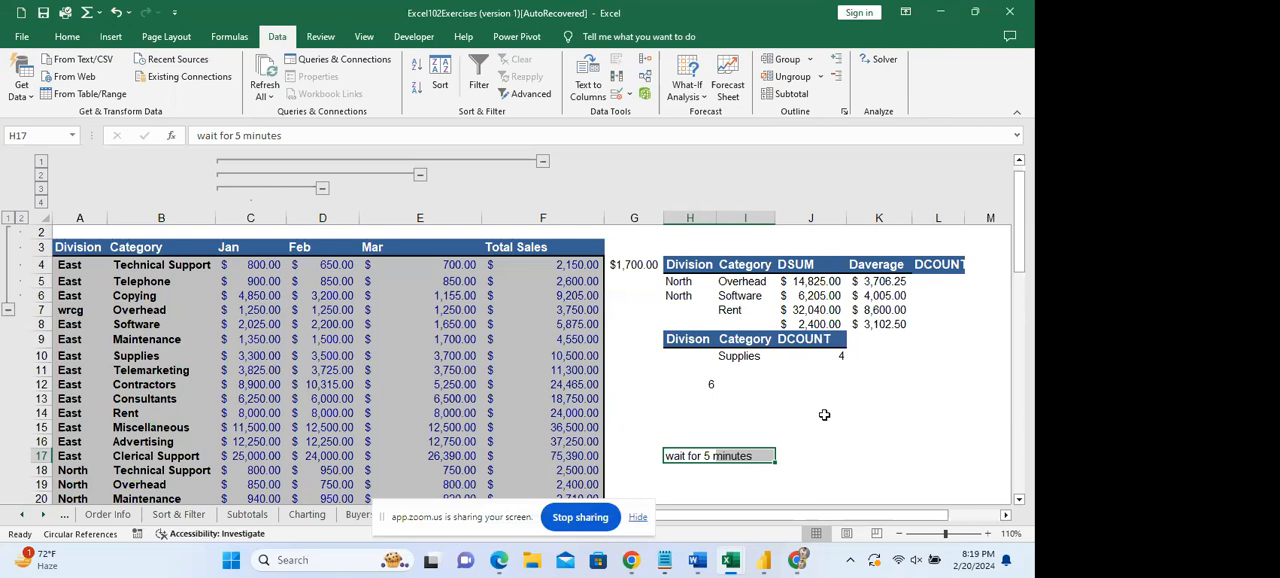
click(813, 457)
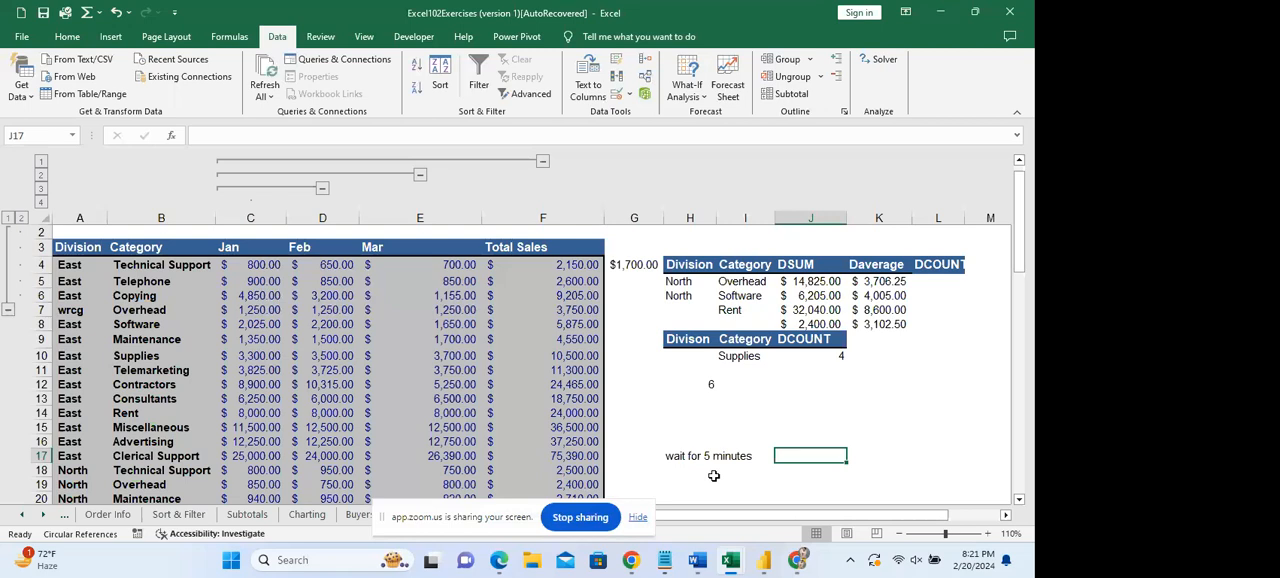
Examine the DSUM formula in J5, its Category criteria in I4:I5 and the Total Sales of the Overhead rows.
click(825, 287)
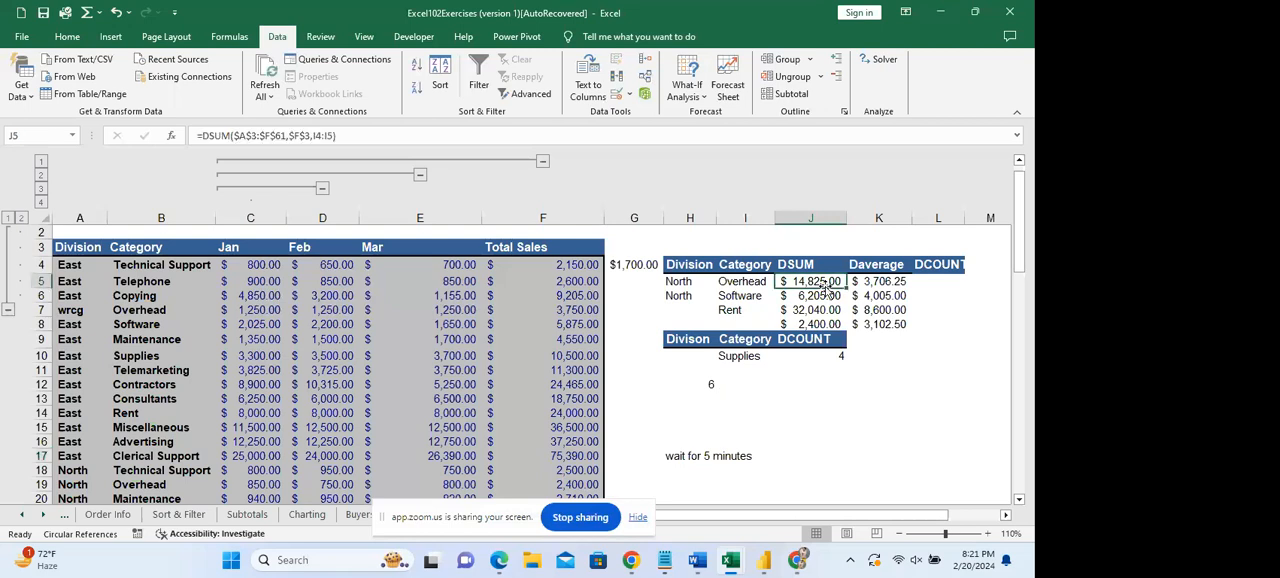
click(743, 283)
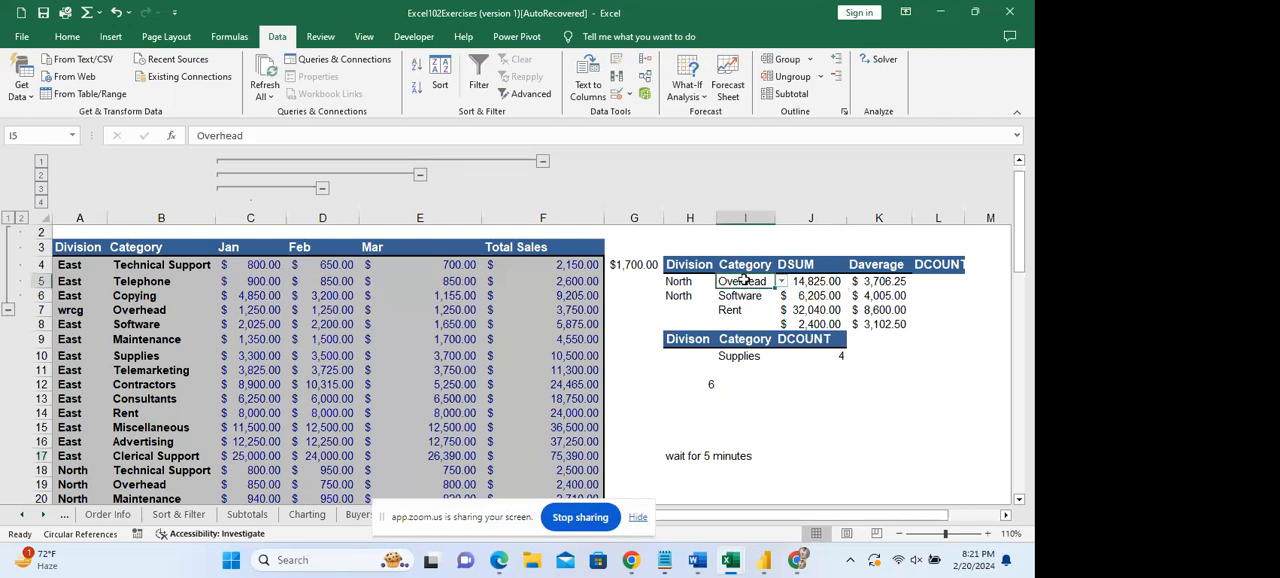
drag(744, 264, 755, 284)
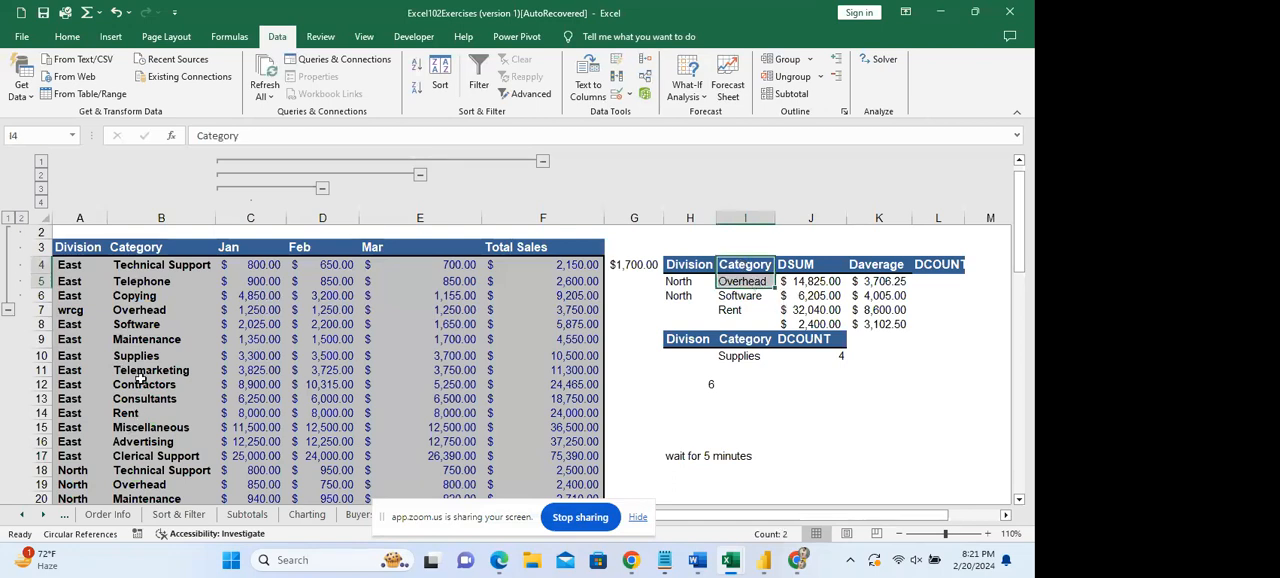
click(147, 311)
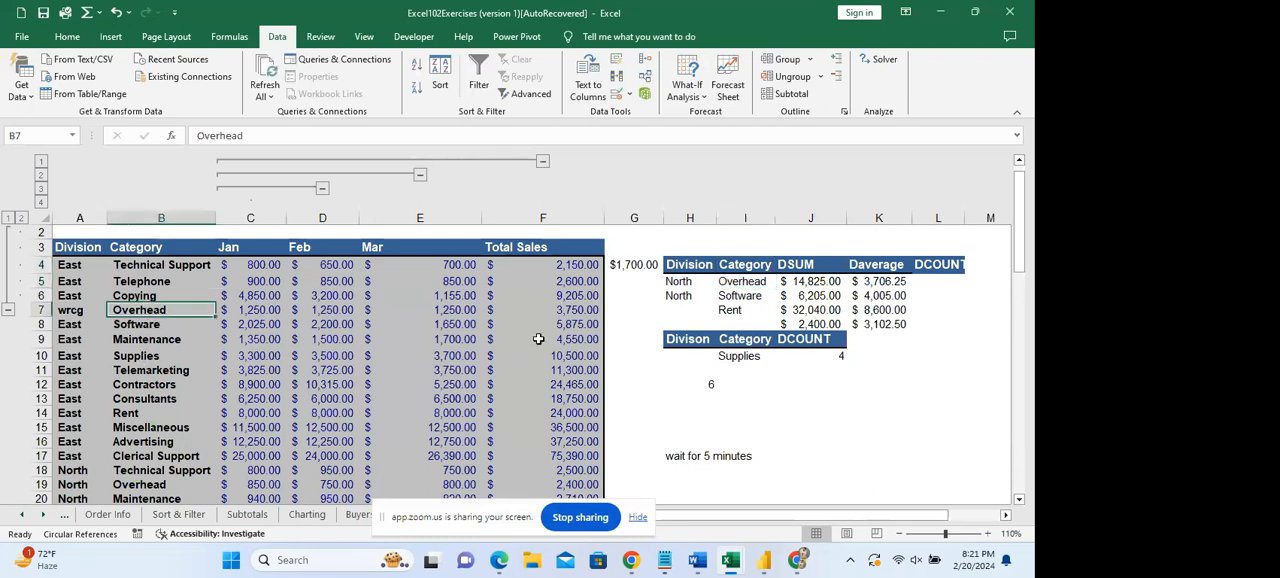
click(585, 311)
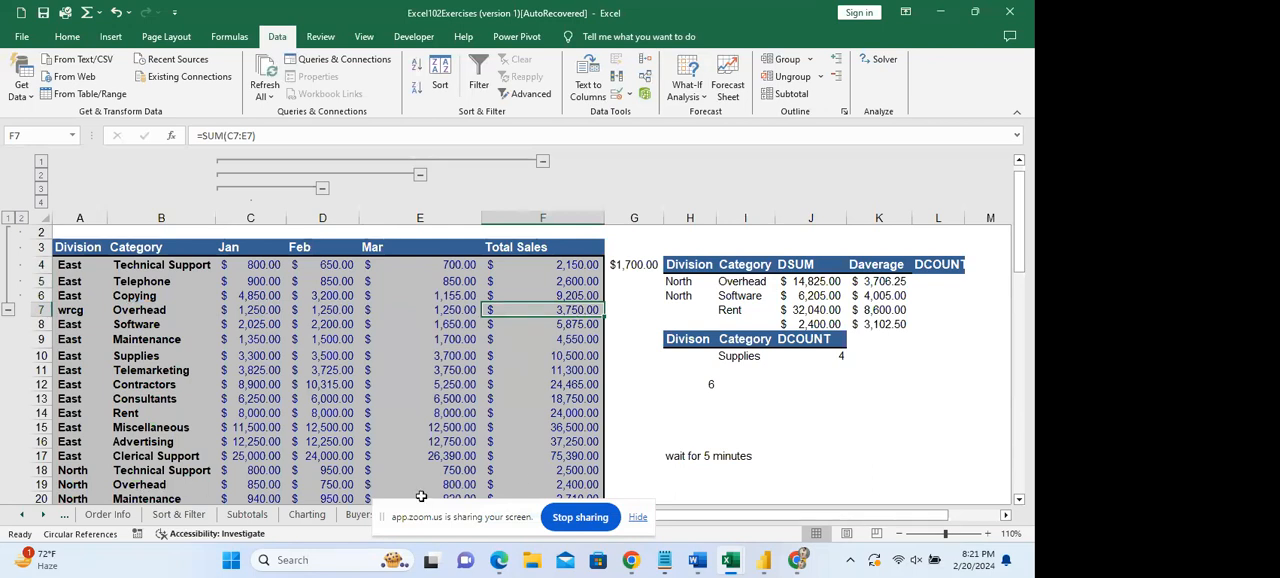
click(563, 483)
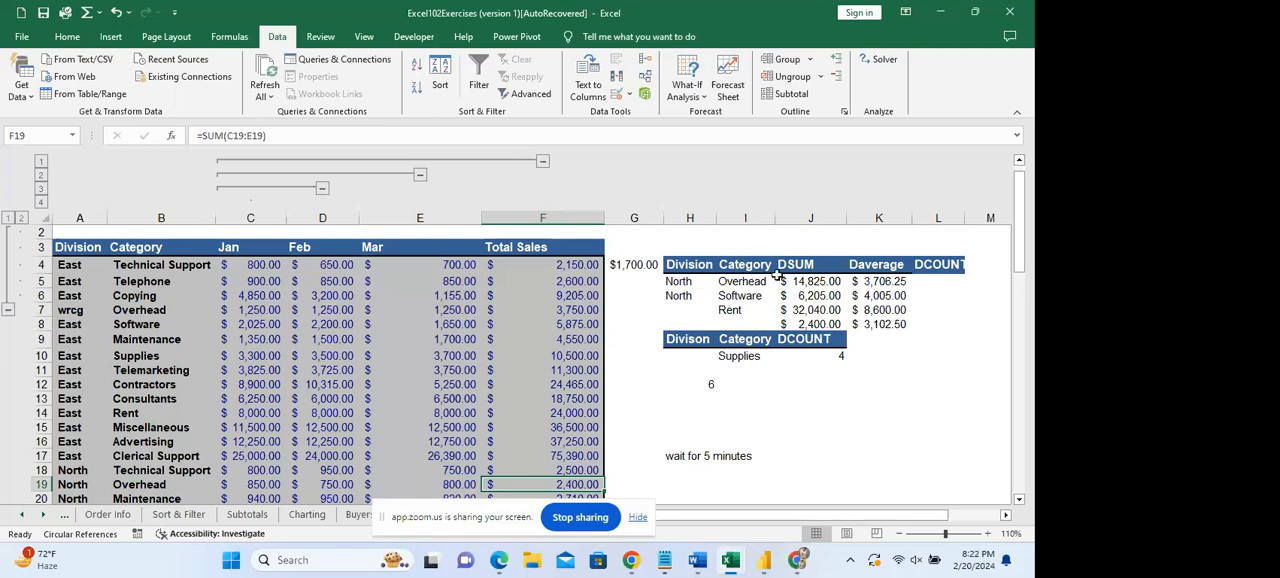
Clear the existing formula in J5 and start a new DSUM function there.
double_click(811, 281)
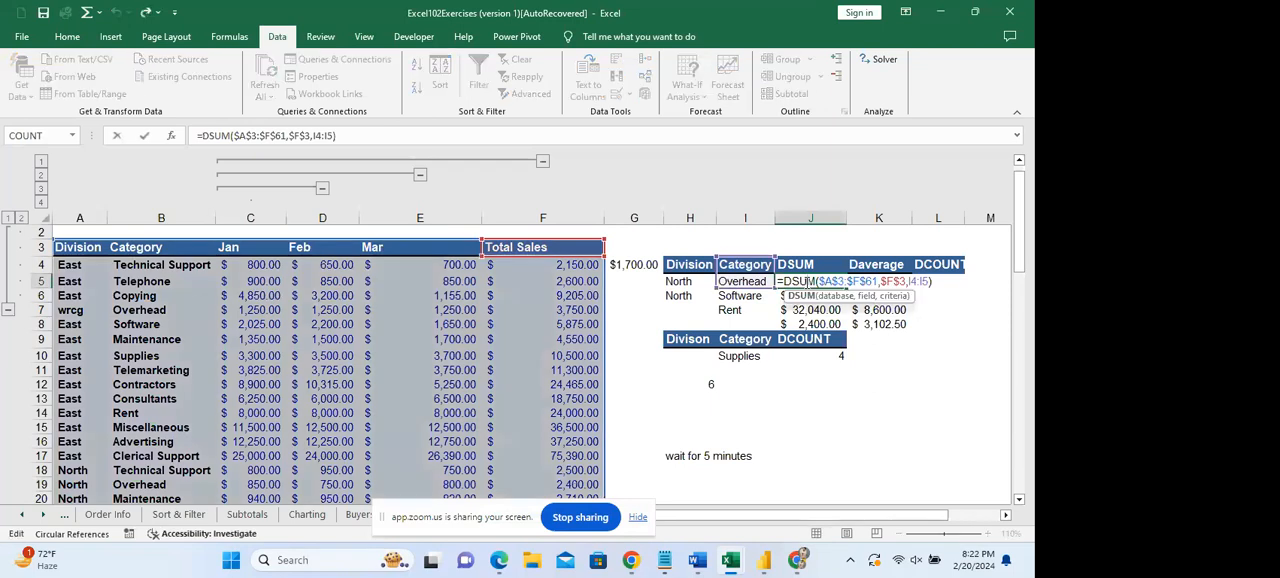
key(ctrl+a)
key(BackSpace)
text(=du)
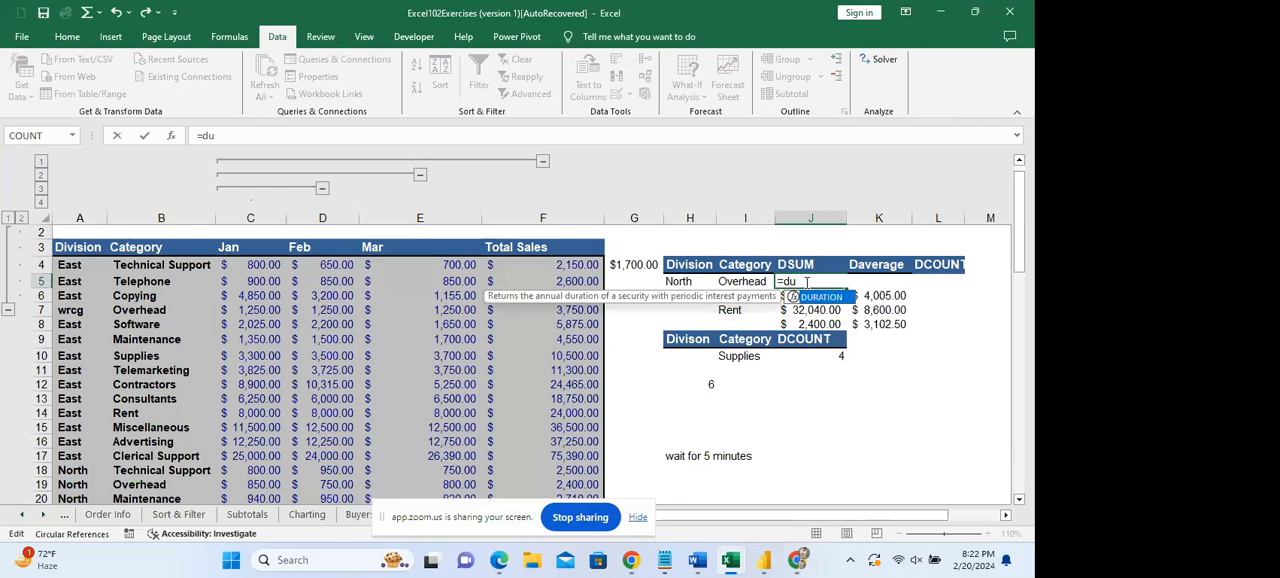
key(BackSpace)
text(s)
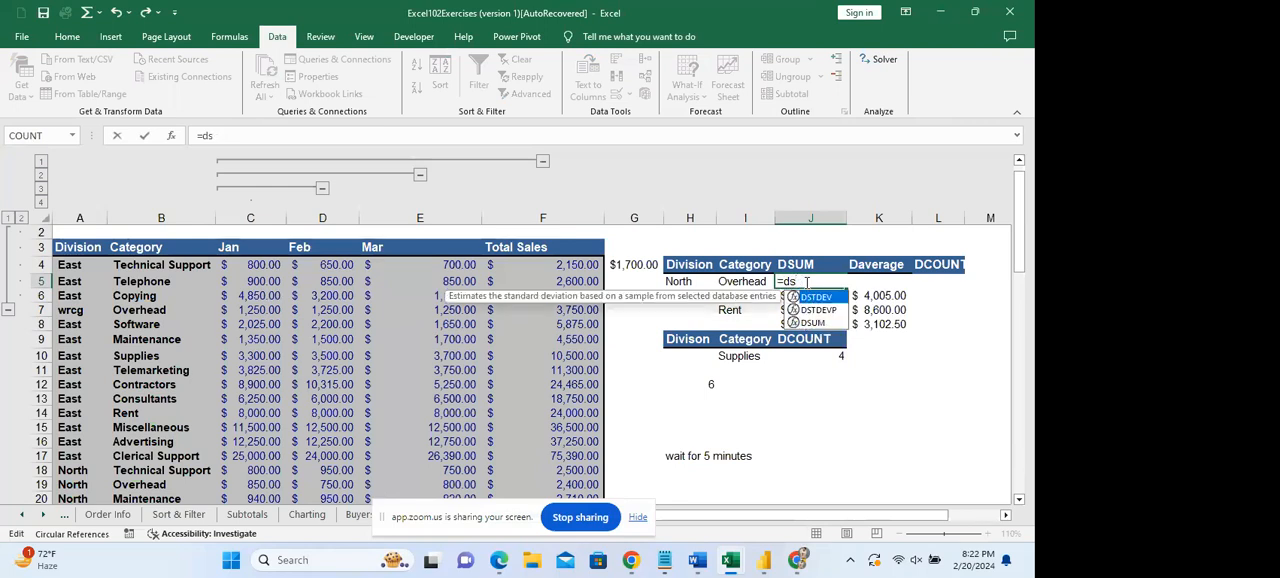
text(u)
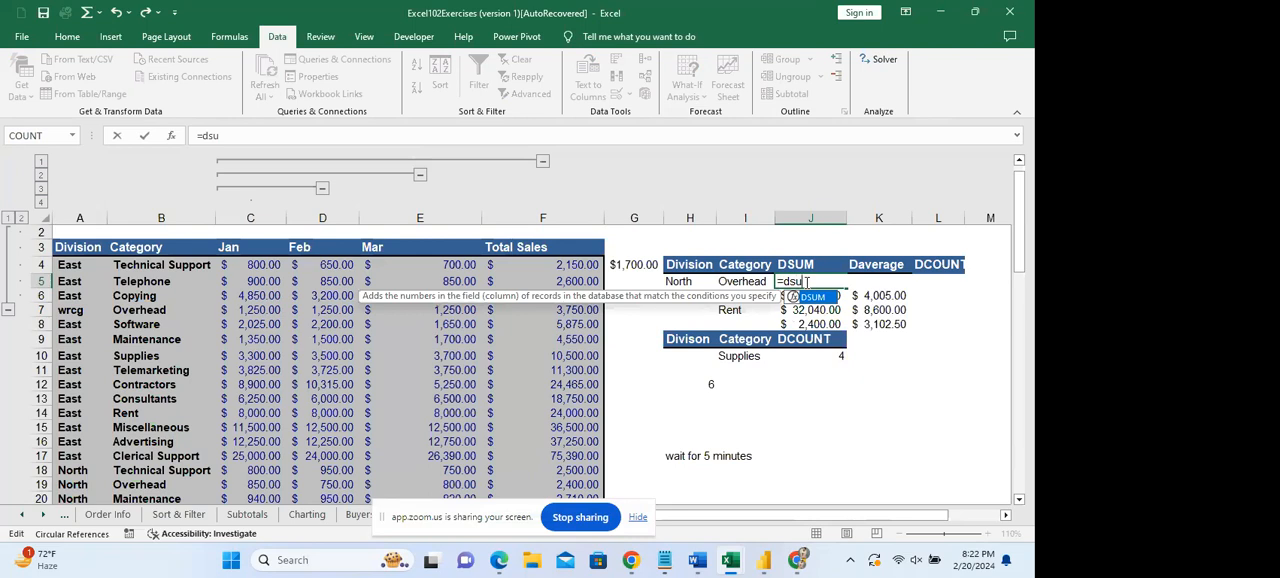
key(Tab)
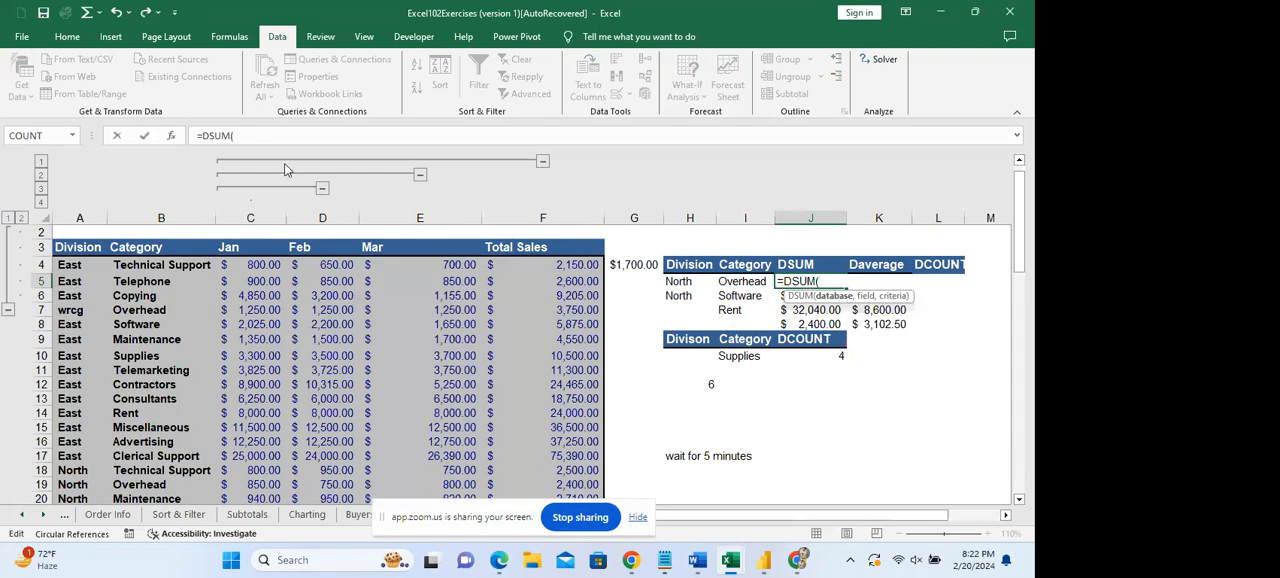
Open the DSUM function arguments and set Database to the absolute range $A$3:$F$61.
click(171, 135)
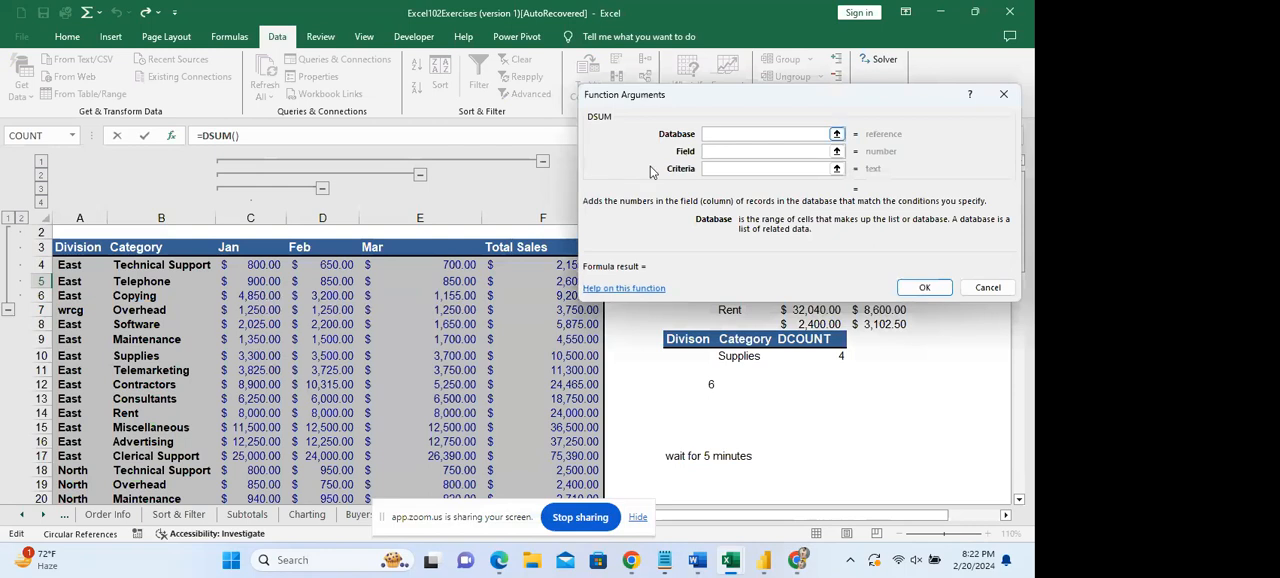
click(76, 245)
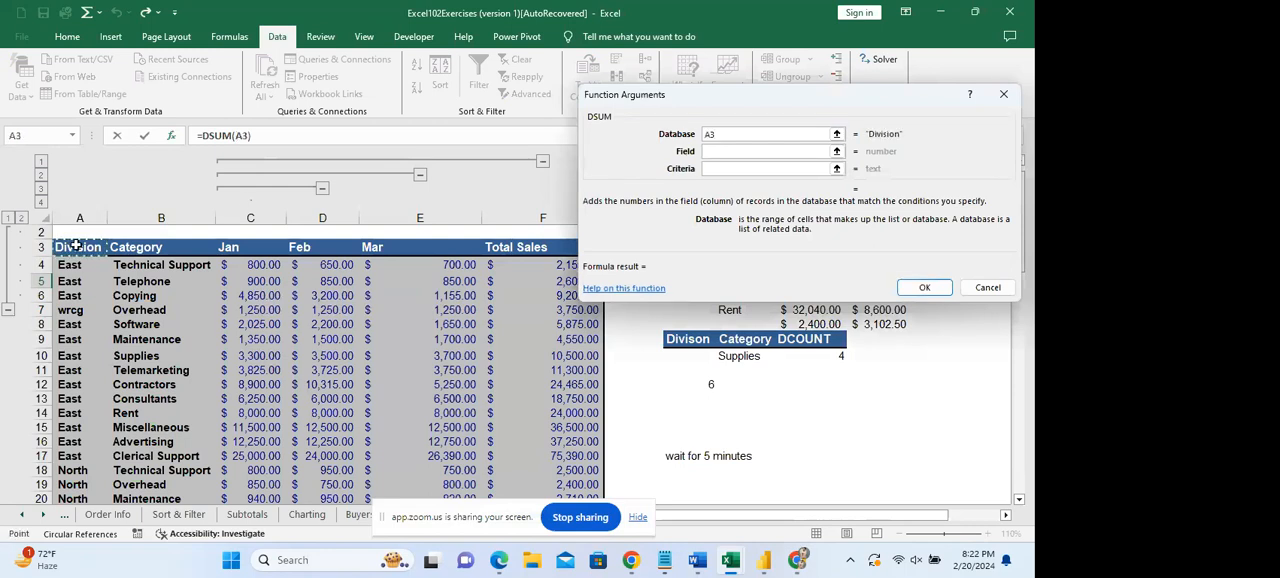
key(ctrl+shift+End)
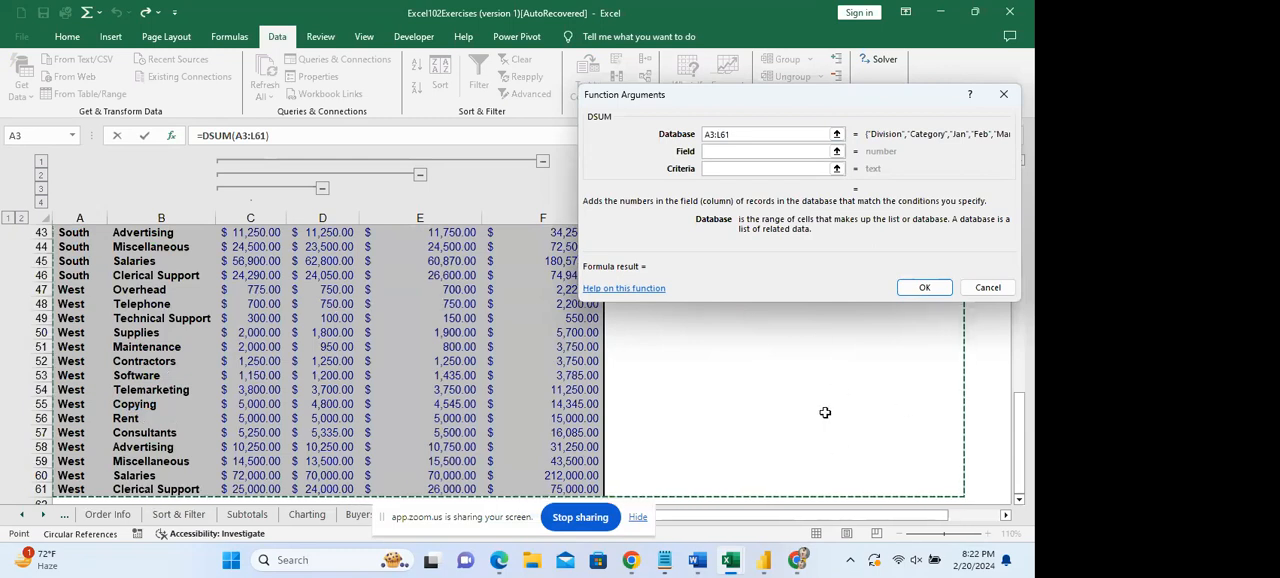
key(shift+Left)
key(shift+Left)
key(shift+Left)
key(shift+Left)
key(shift+Left)
key(shift+Left)
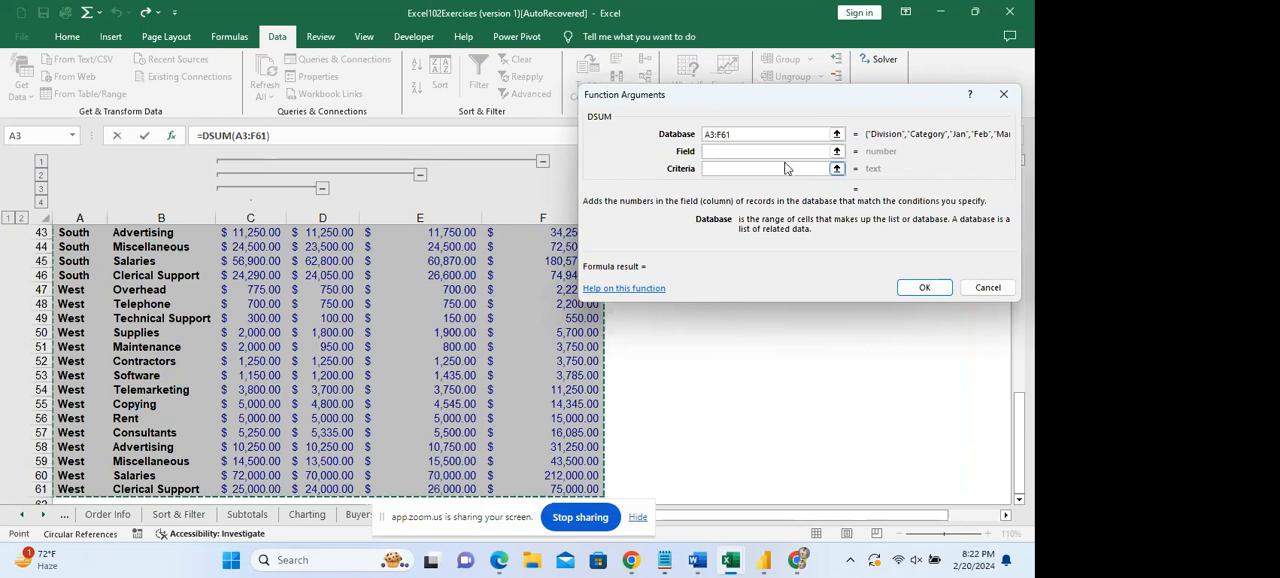
drag(749, 132, 699, 141)
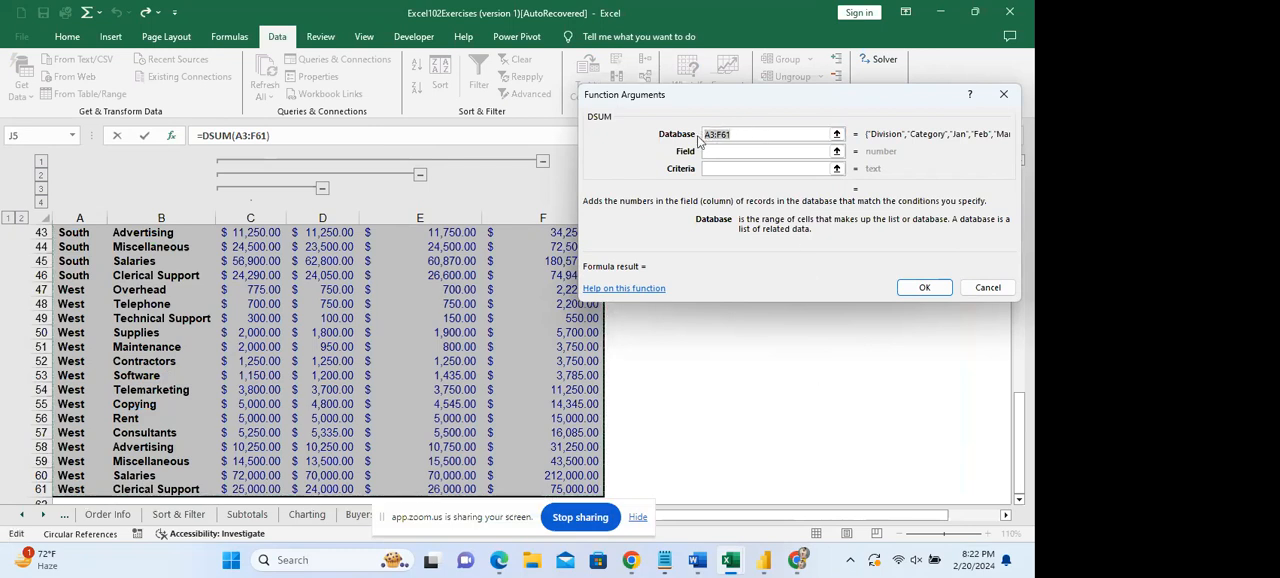
key(F4)
Set the DSUM Field argument to the Mar header as the absolute reference $E$3.
click(716, 168)
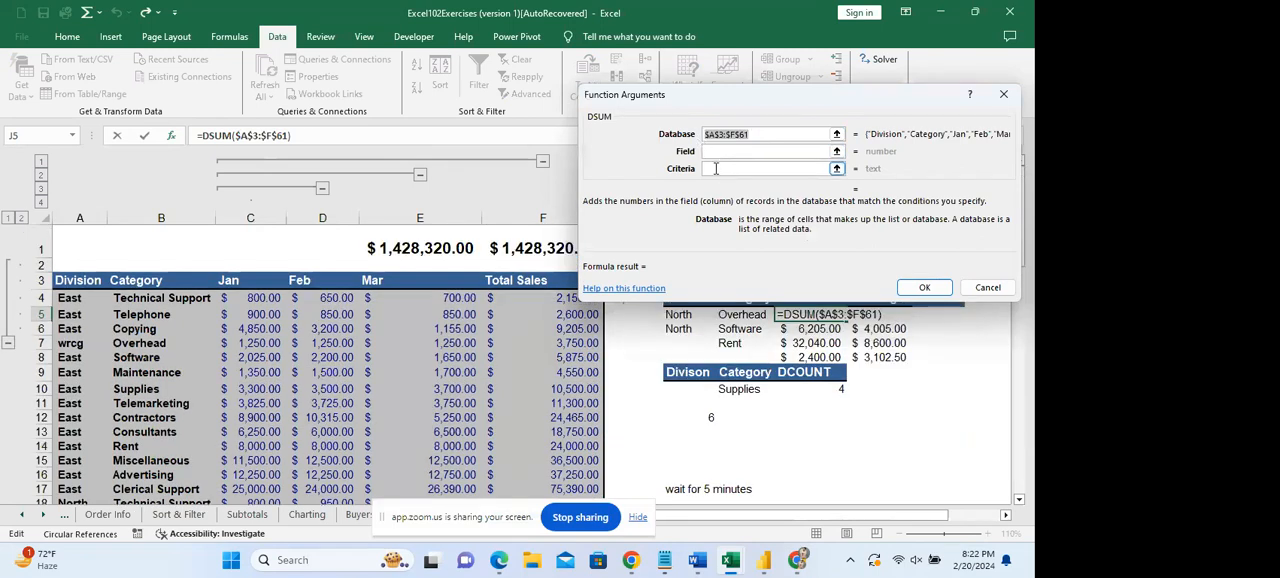
click(720, 151)
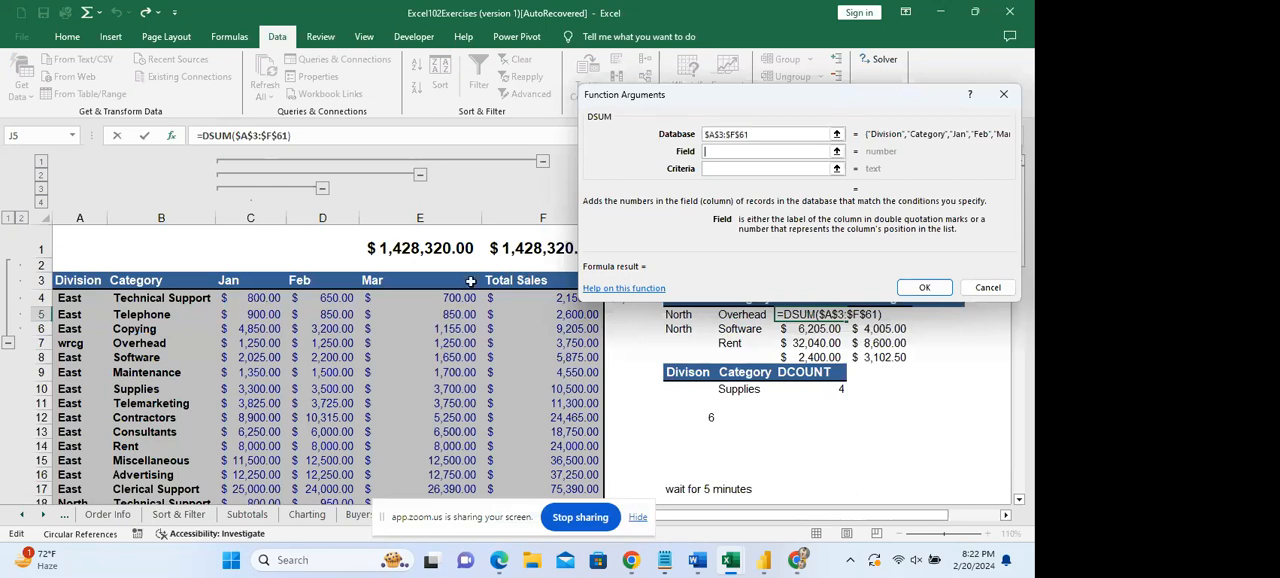
click(425, 277)
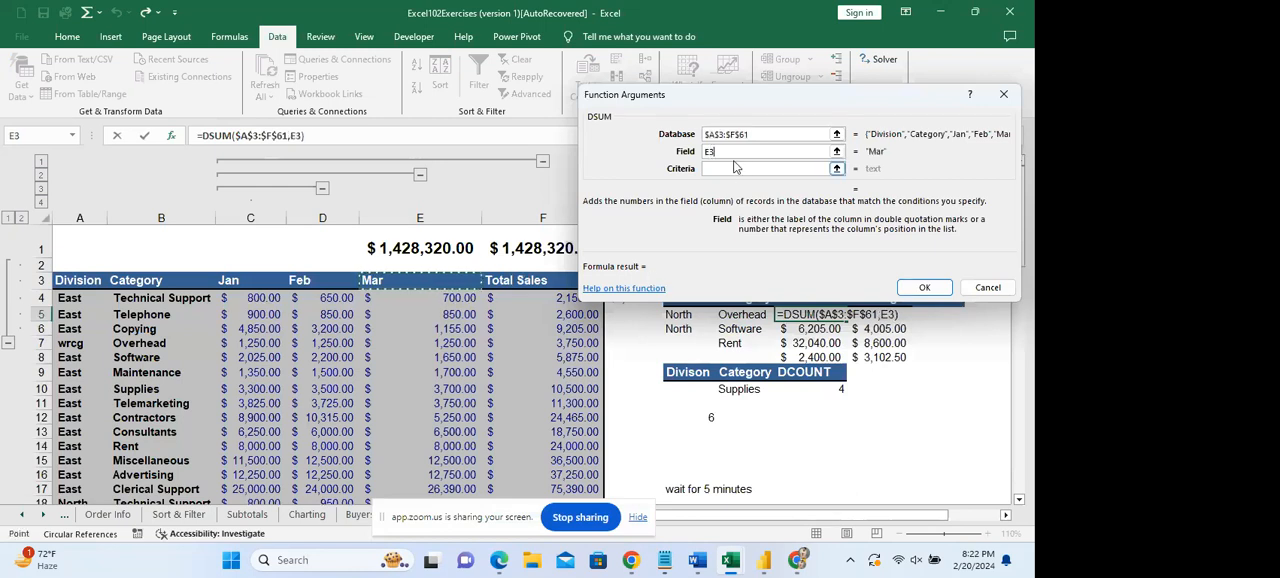
click(731, 151)
key(F4)
Set the DSUM Criteria argument to the Category header and Overhead cell, I4:I5.
click(750, 168)
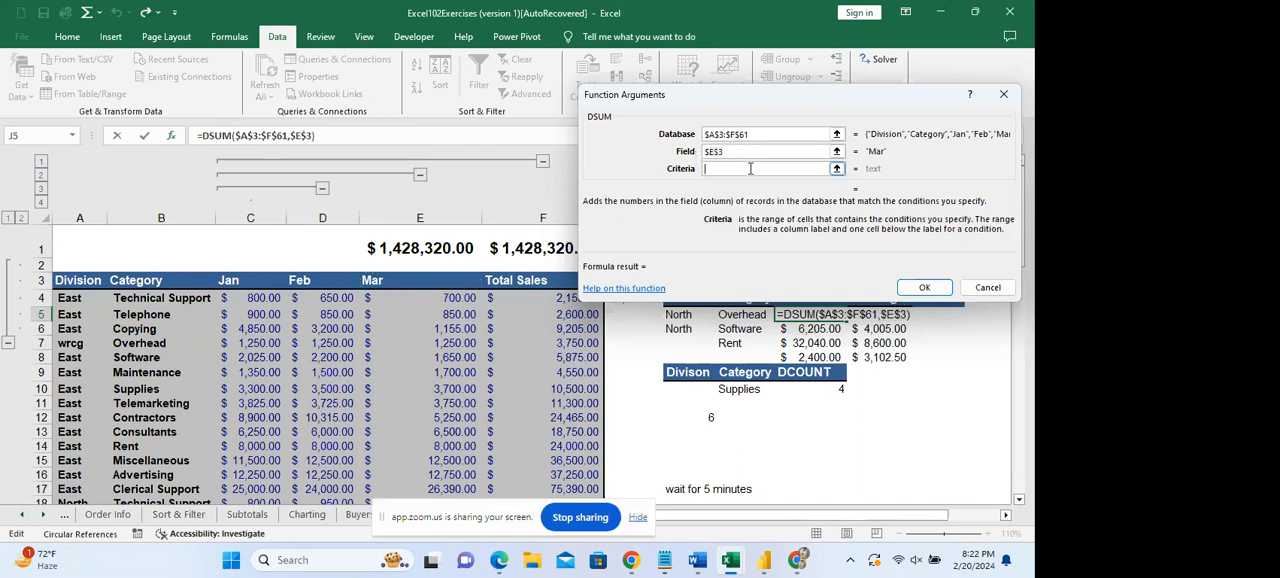
click(744, 134)
scroll(760, 140, down, 1)
mouse_move(761, 137)
mouse_down()
mouse_move(729, 142)
mouse_move(745, 138)
mouse_up()
click(731, 150)
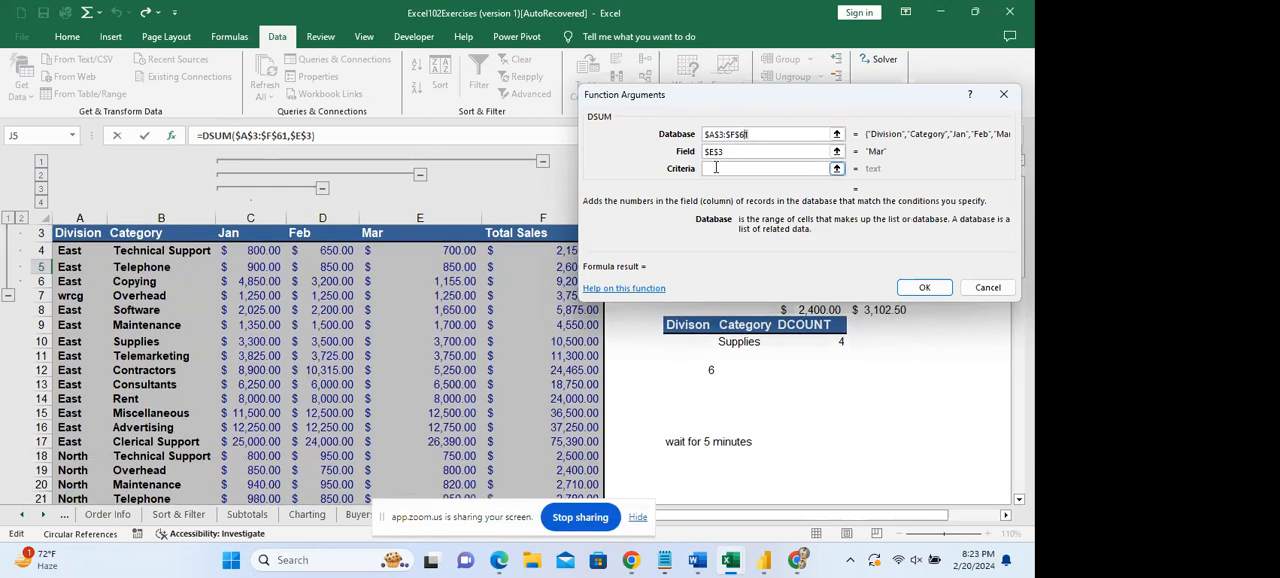
click(718, 169)
drag(888, 107, 899, 358)
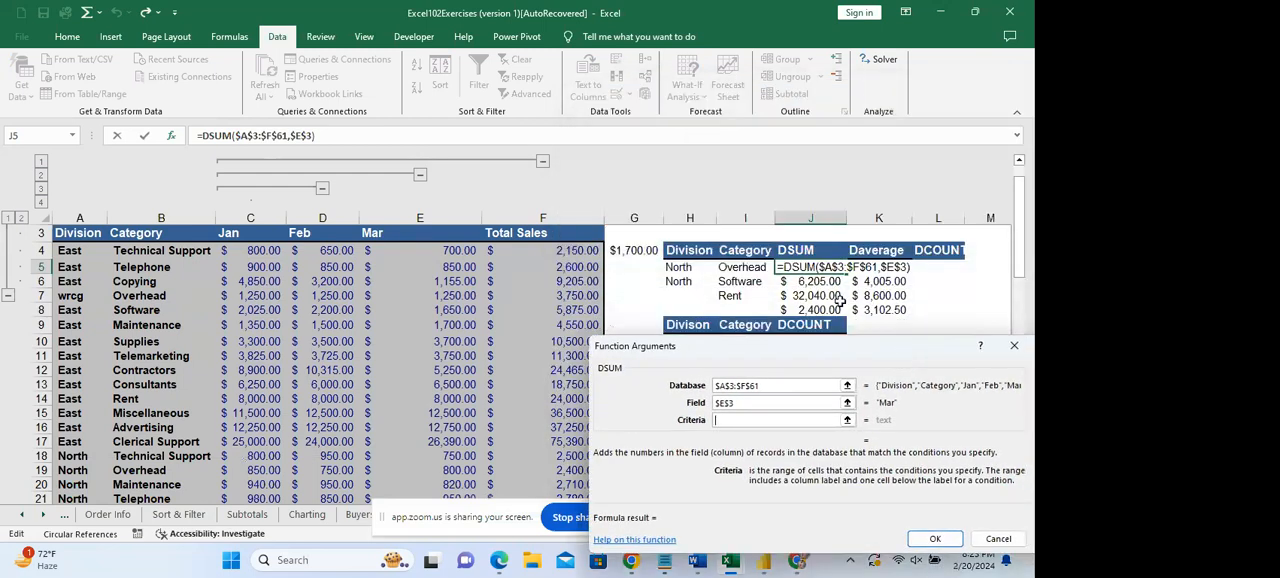
click(738, 251)
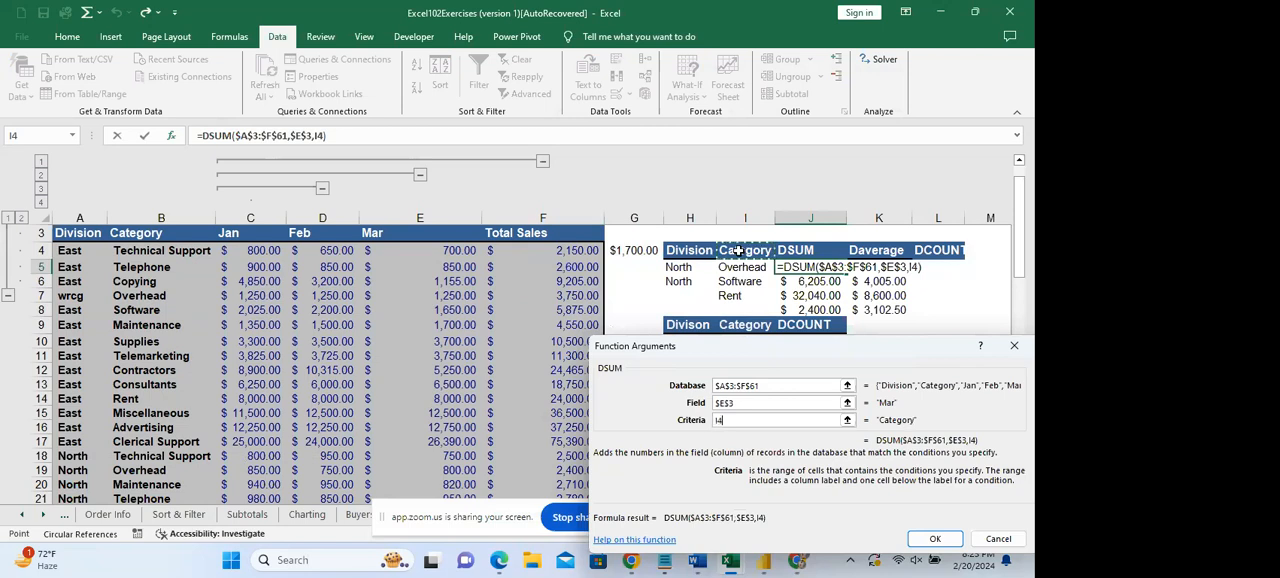
drag(742, 251, 747, 266)
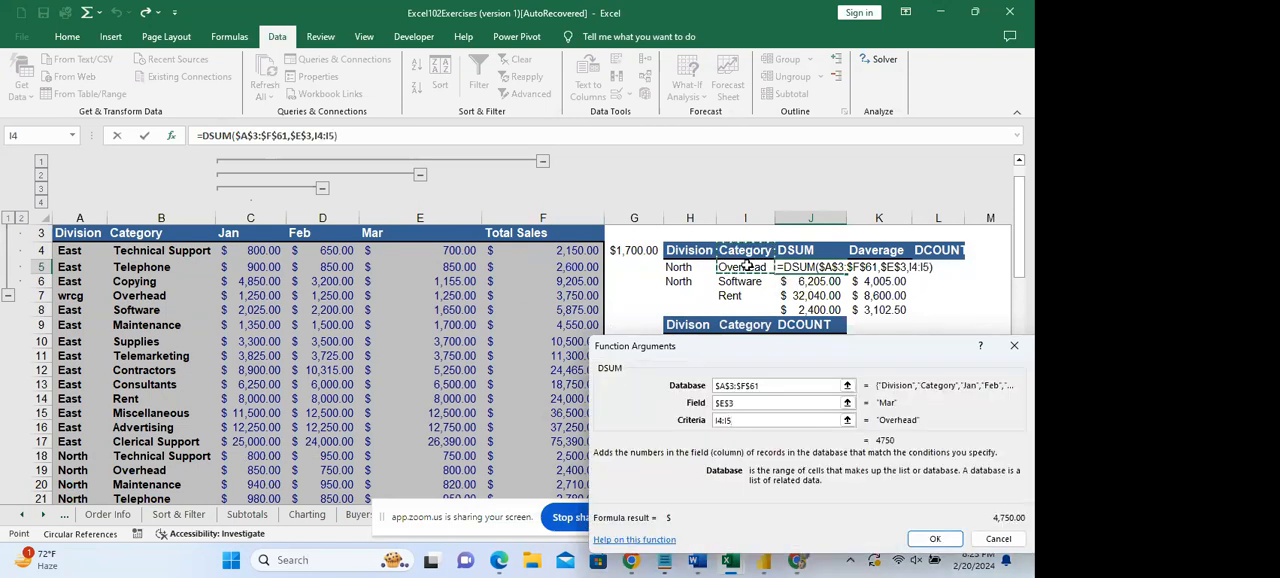
Make the start of the Criteria range absolute as $I$4:I5 and finish the DSUM formula in J5.
click(716, 421)
key(F4)
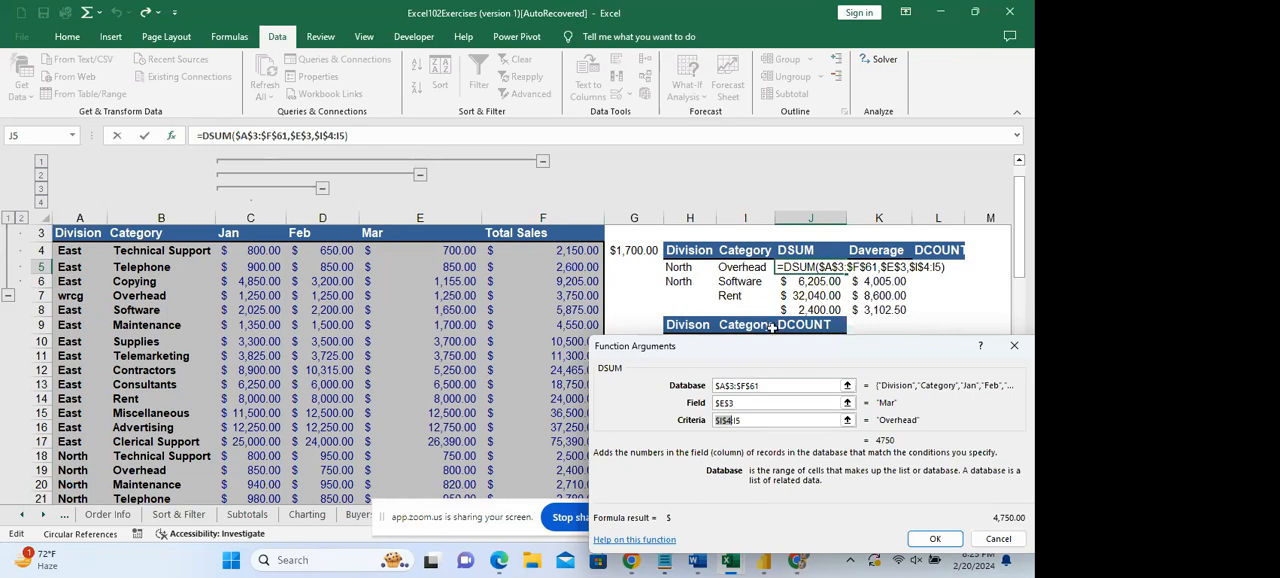
click(937, 541)
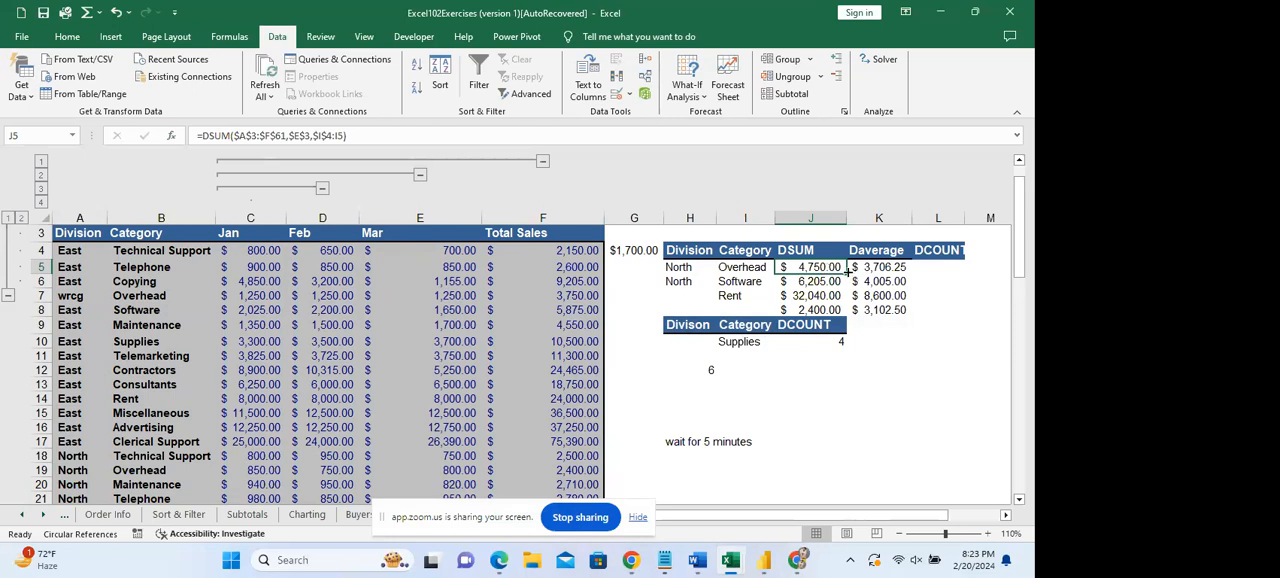
Copy the DSUM formula from J5 down to J6 and check the references in the copy.
drag(847, 272, 847, 286)
double_click(816, 281)
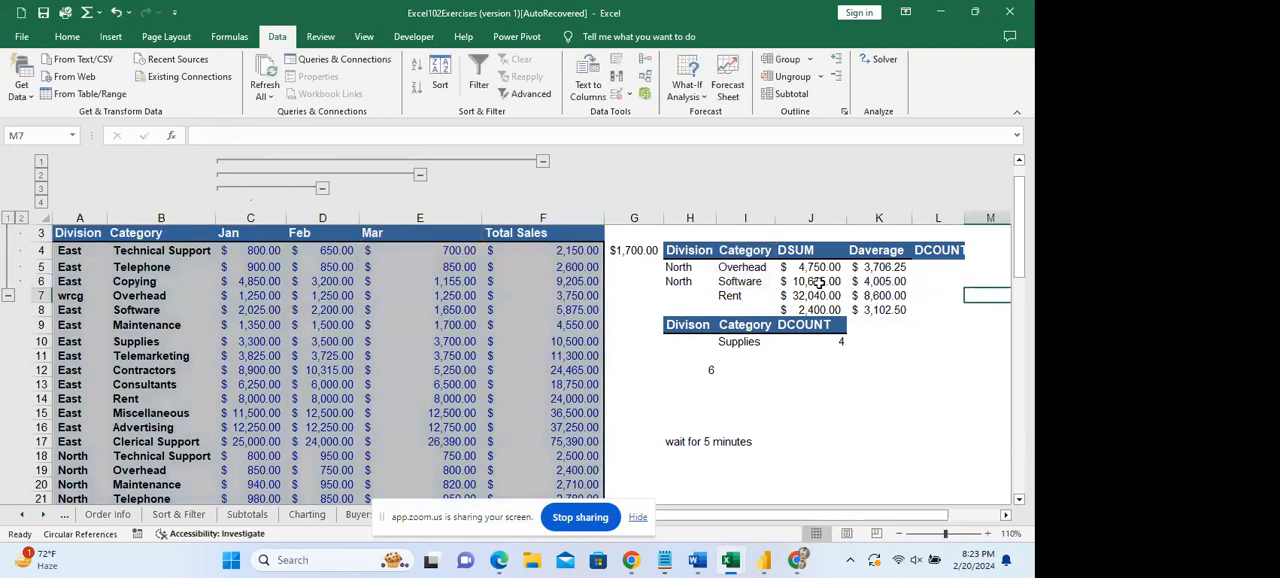
click(741, 268)
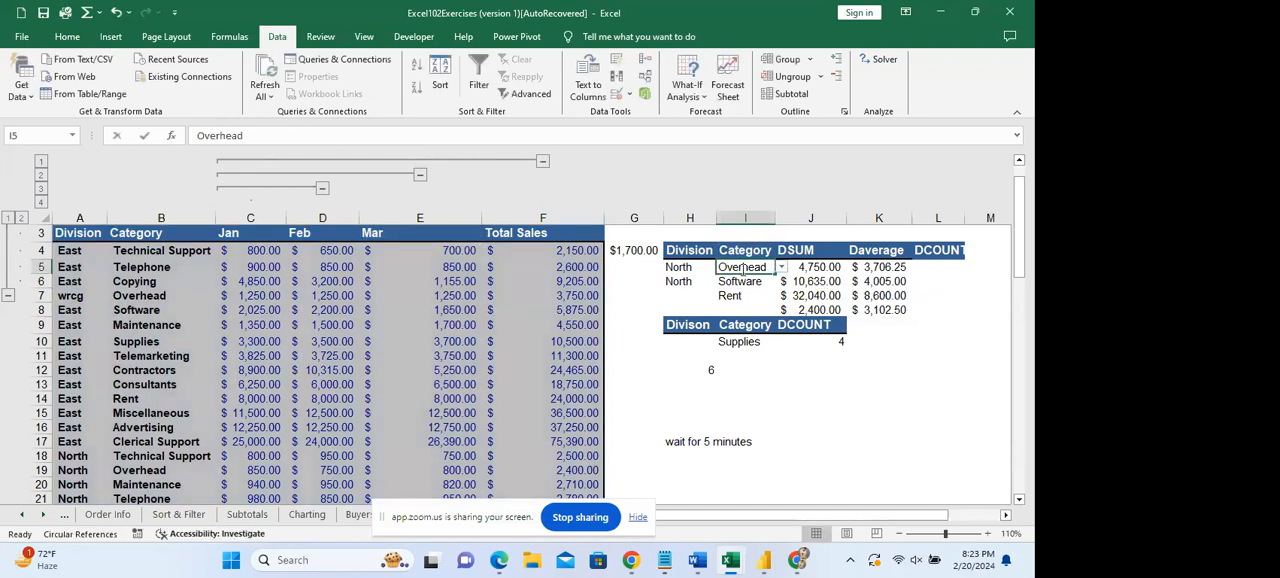
Try to replace the Overhead category in I5 with Copying.
double_click(741, 268)
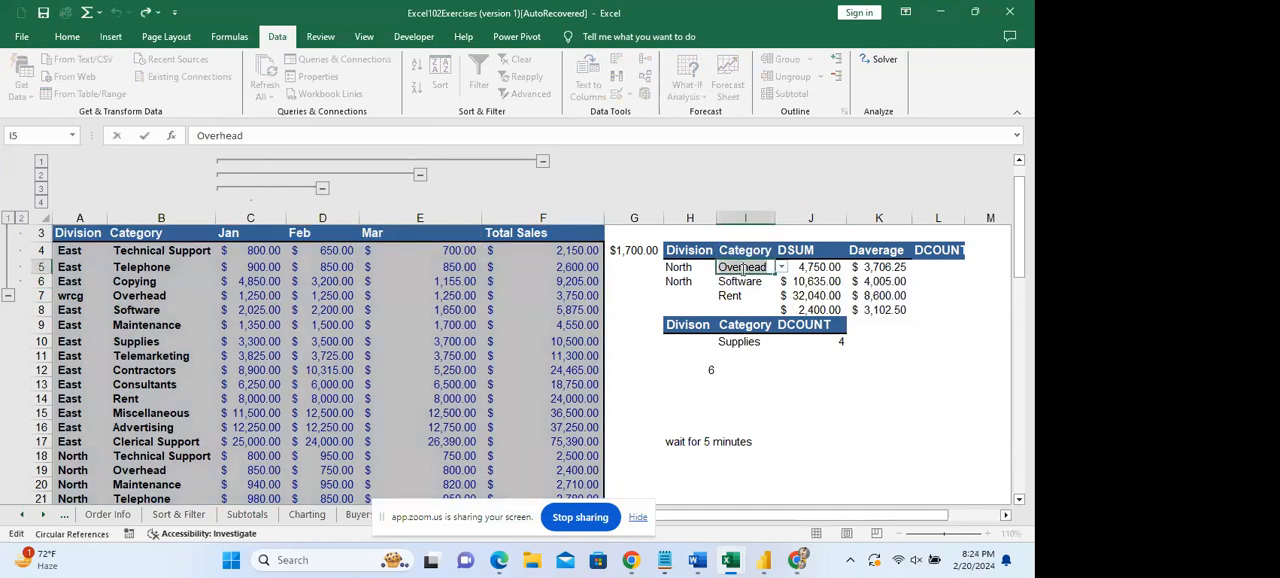
key(BackSpace)
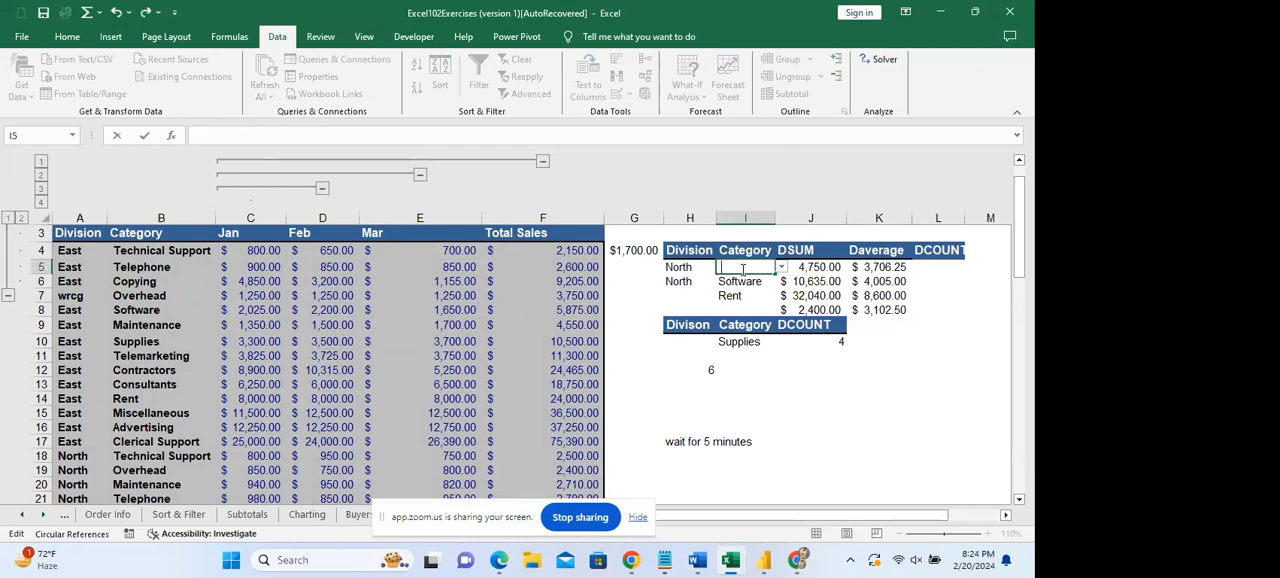
text(Copying)
click(848, 297)
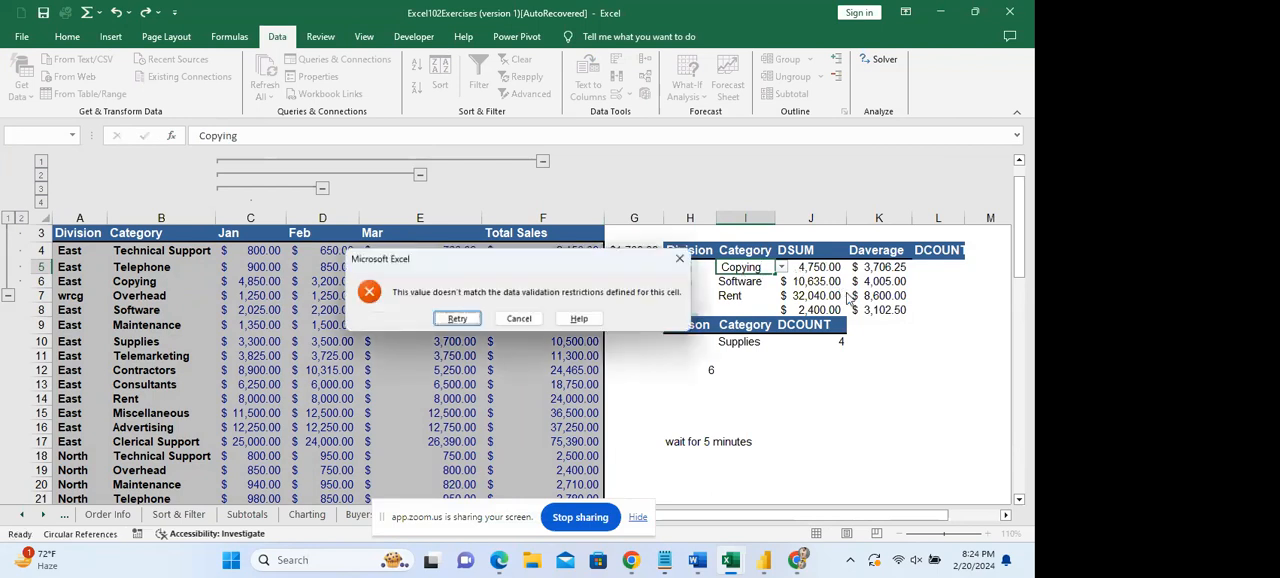
click(457, 320)
click(752, 270)
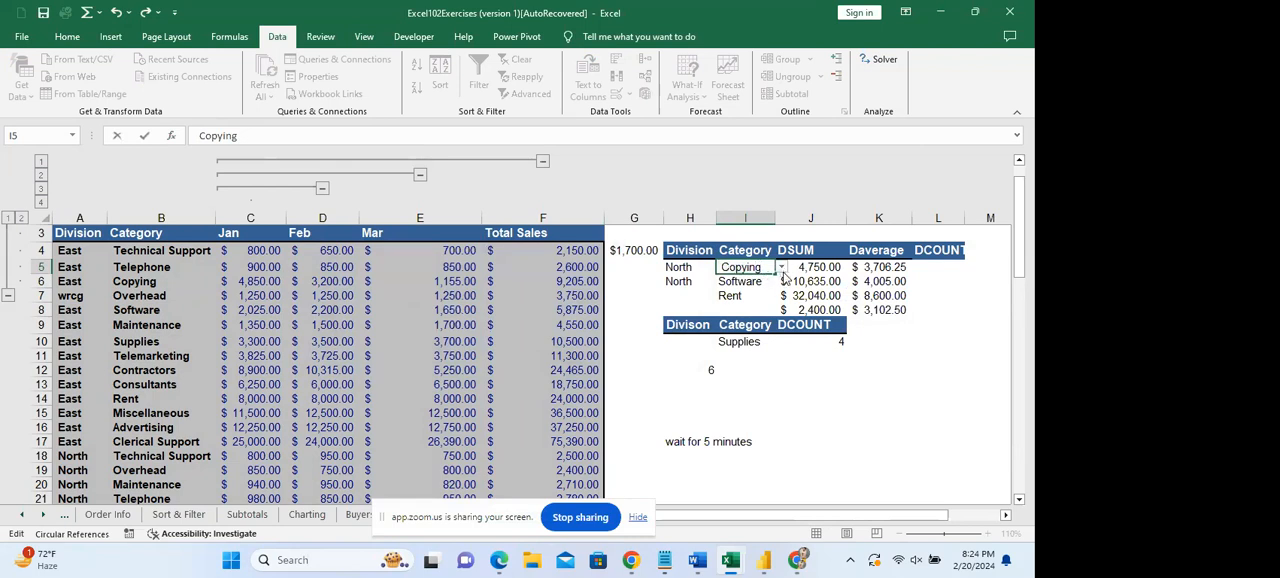
click(783, 270)
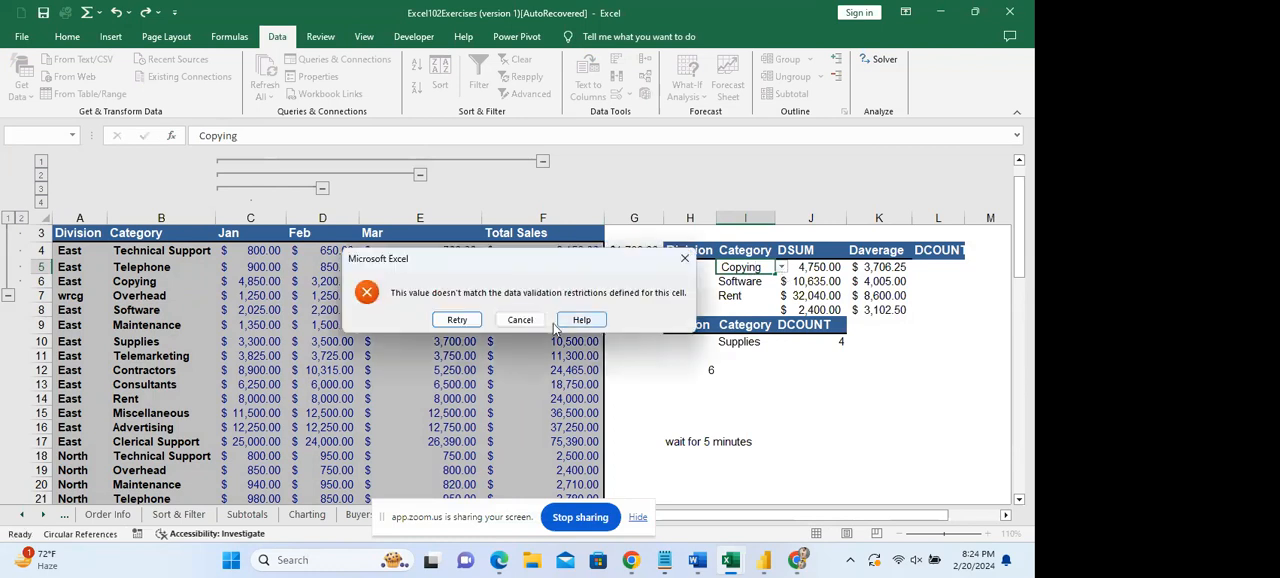
click(520, 319)
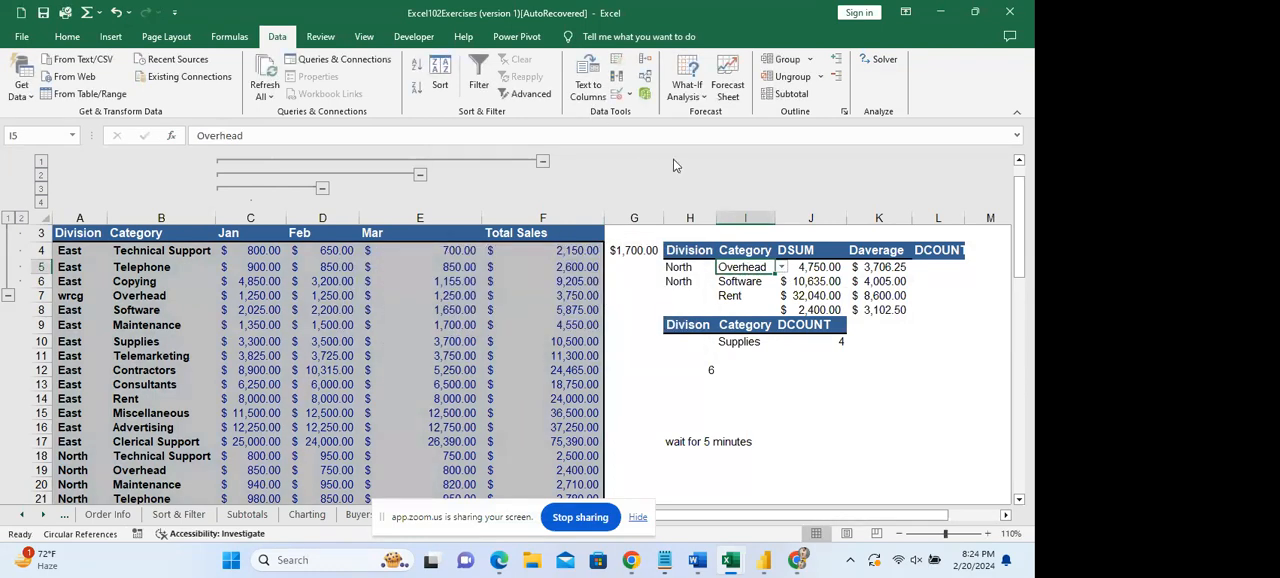
Replace the Software category in I6 with Copying.
click(837, 411)
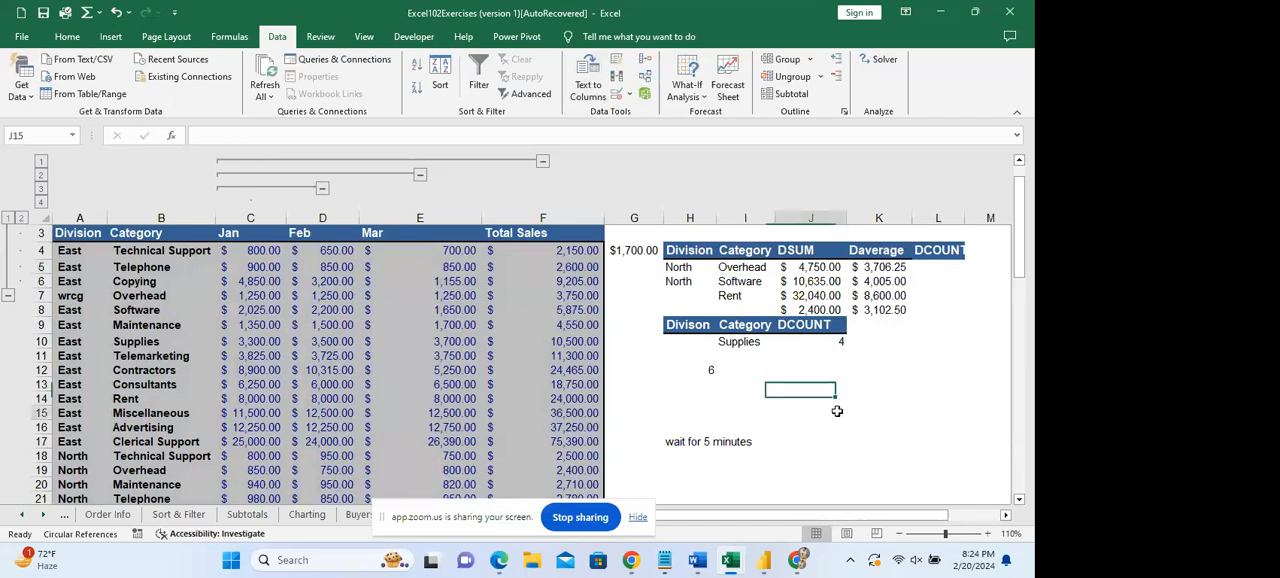
click(746, 284)
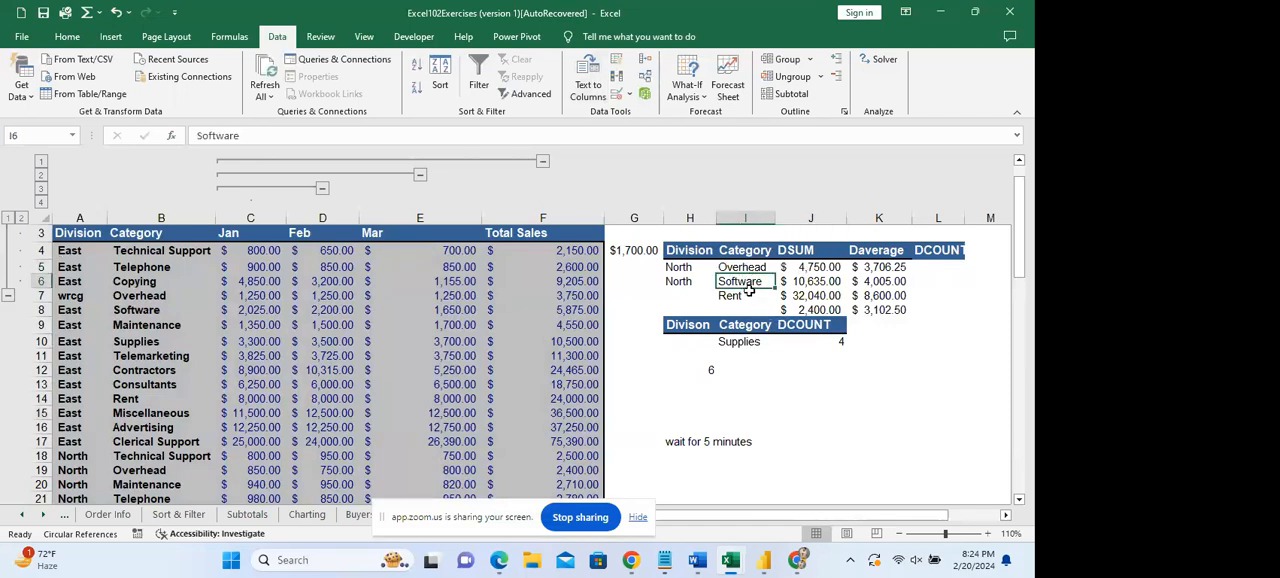
text(opying)
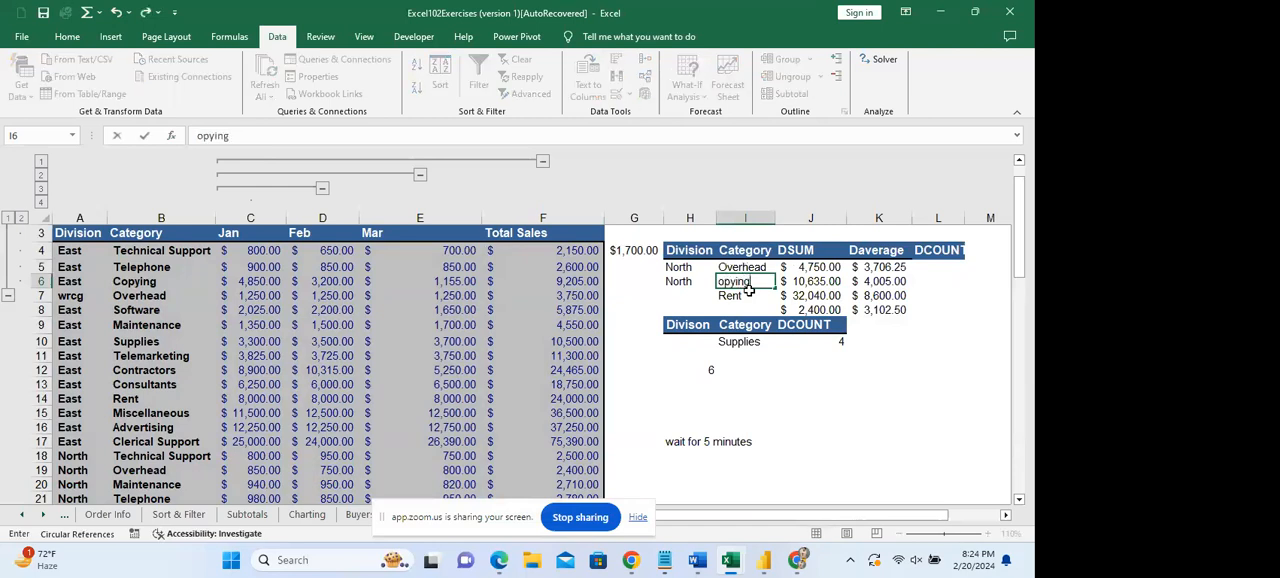
key(BackSpace)
key(BackSpace)
key(BackSpace)
key(BackSpace)
key(BackSpace)
text(Cop)
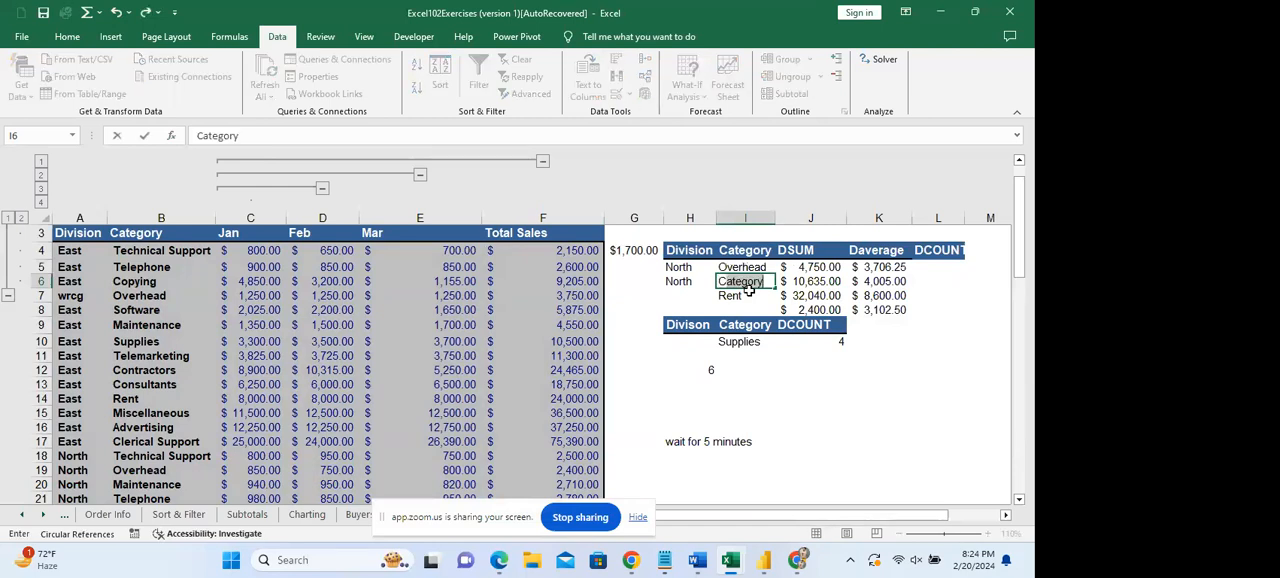
text(ying)
key(ctrl+Return)
key(Down)
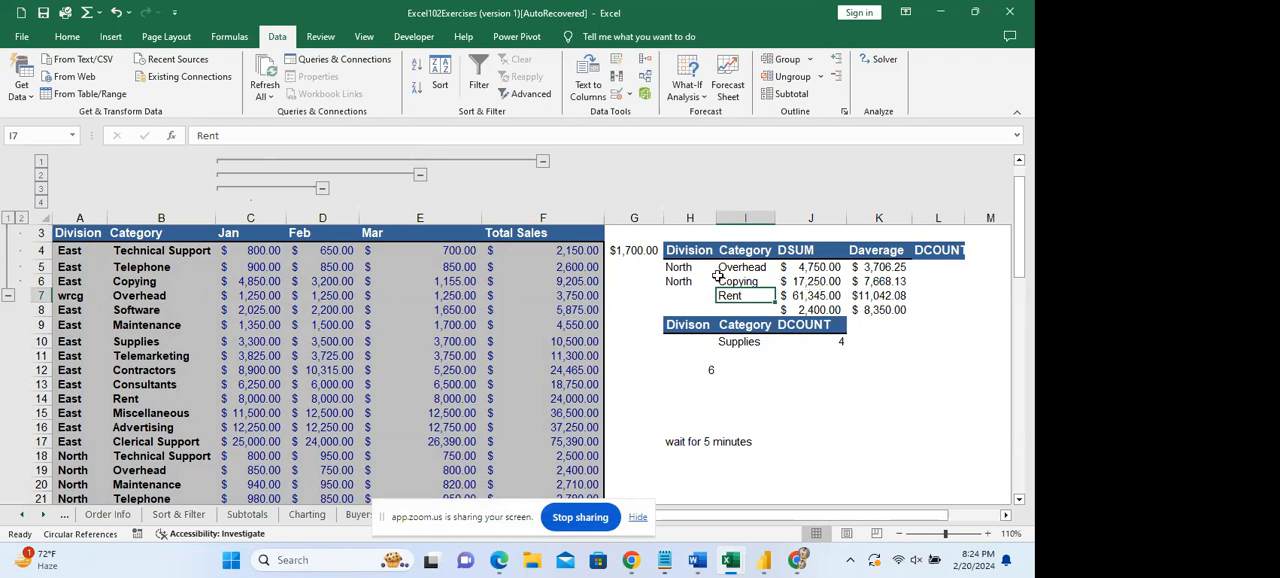
Change the field reference in the J6 DSUM formula to $h$3.
double_click(798, 283)
click(895, 282)
key(BackSpace)
key(BackSpace)
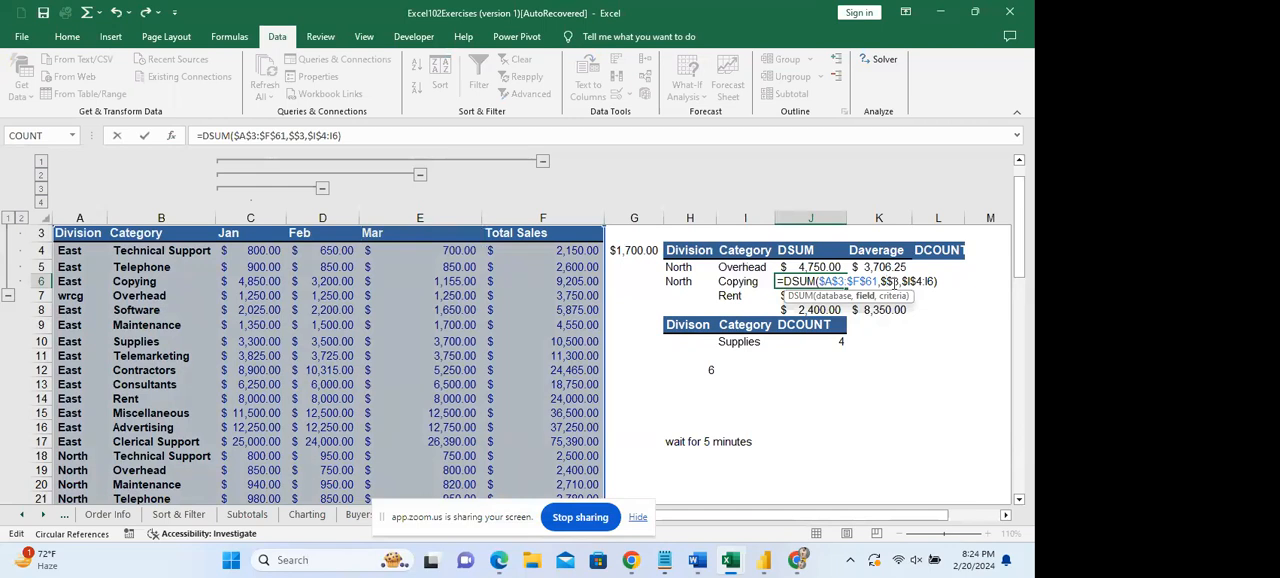
text(H$)
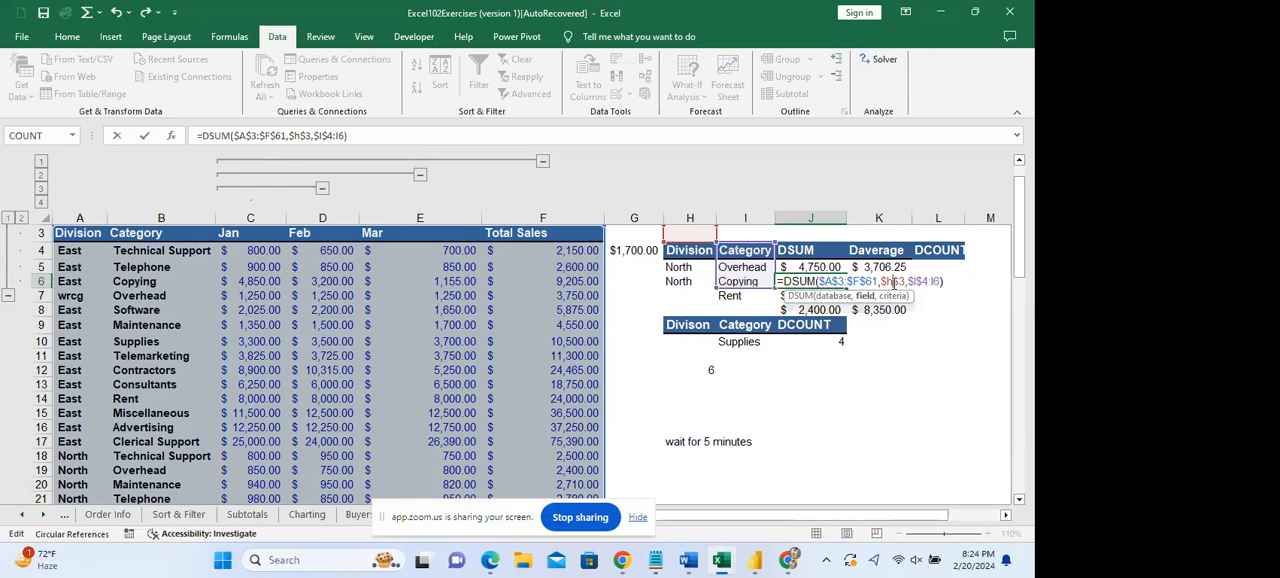
key(Page_Down)
key(Page_Down)
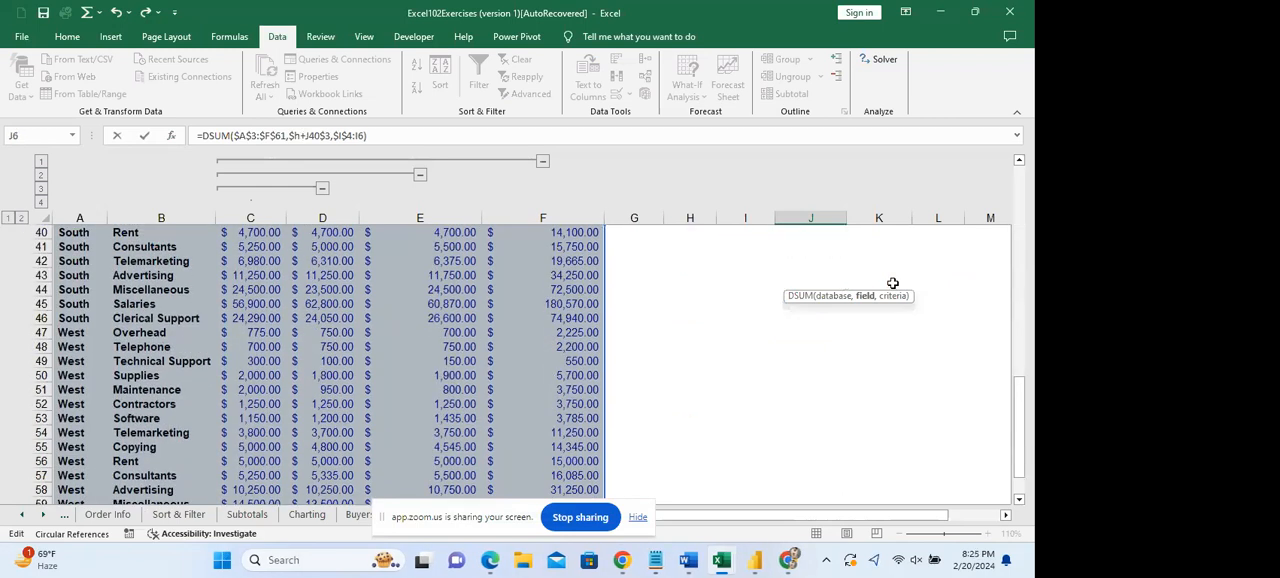
key(Page_Up)
key(Up)
key(Up)
key(Up)
key(Up)
key(Up)
key(Up)
key(Up)
key(Up)
key(Up)
key(Up)
key(Up)
key(Up)
key(Up)
key(Up)
key(Up)
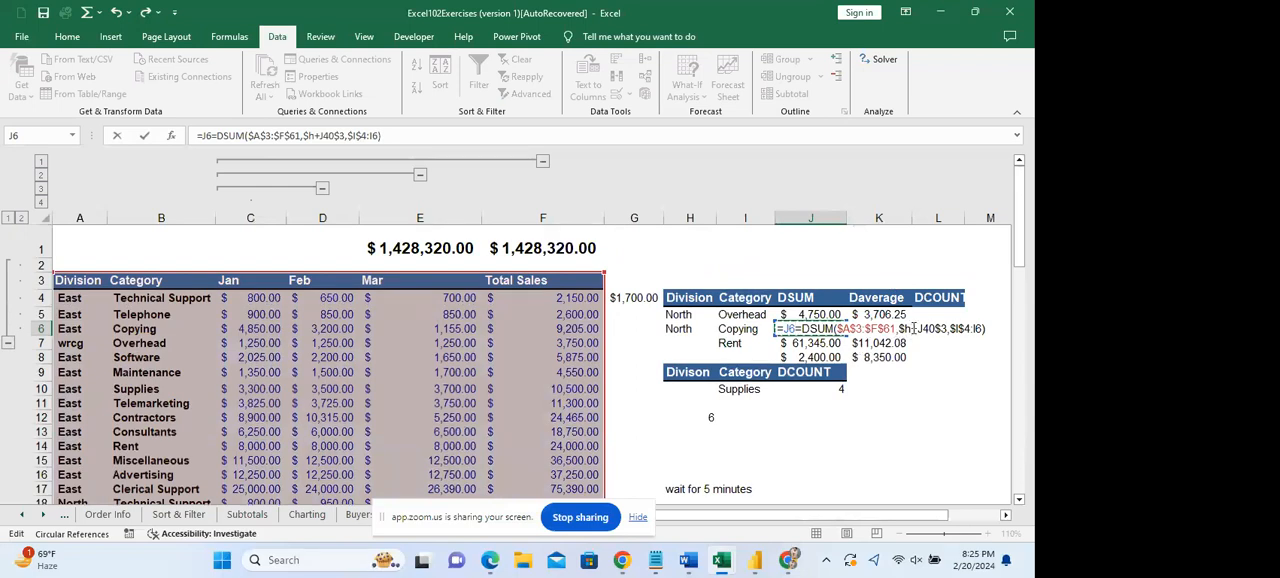
Remove the stray +J40 from the field reference in the J6 DSUM formula so it reads $h$3.
click(913, 328)
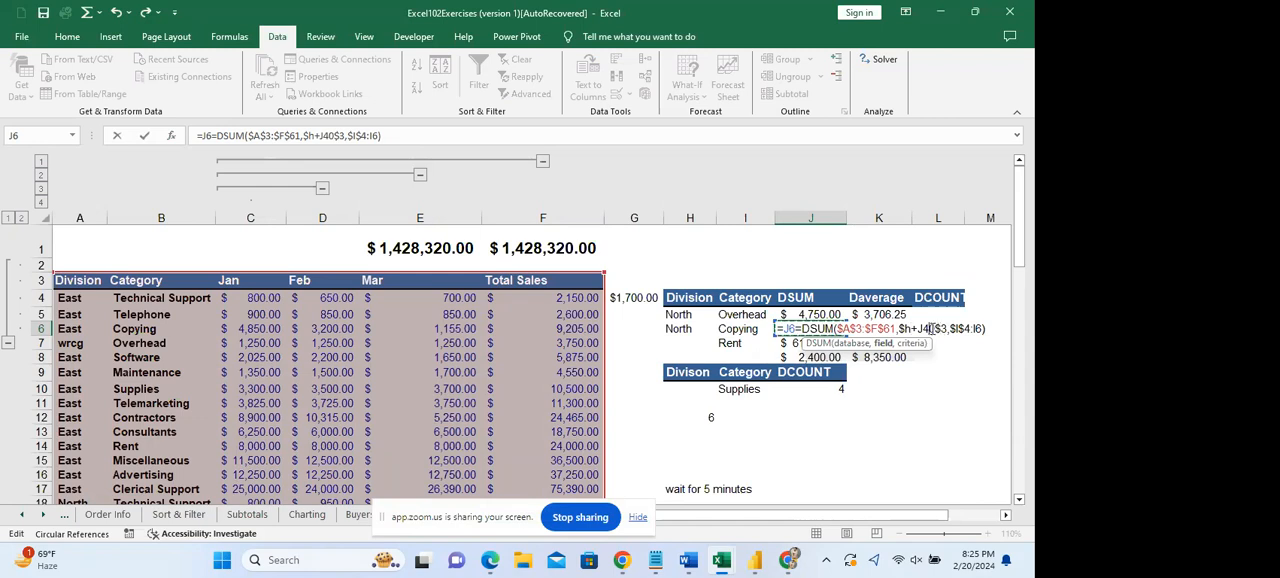
key(BackSpace)
key(BackSpace)
key(BackSpace)
key(BackSpace)
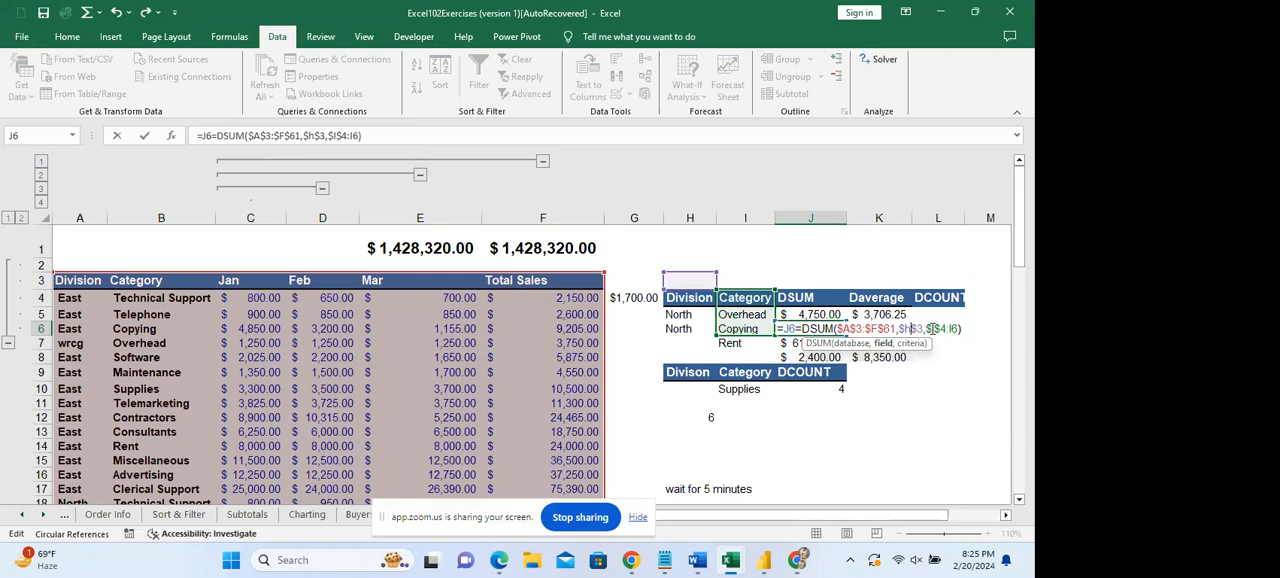
Try $h$4 as the field reference in the J6 DSUM formula.
key(BackSpace)
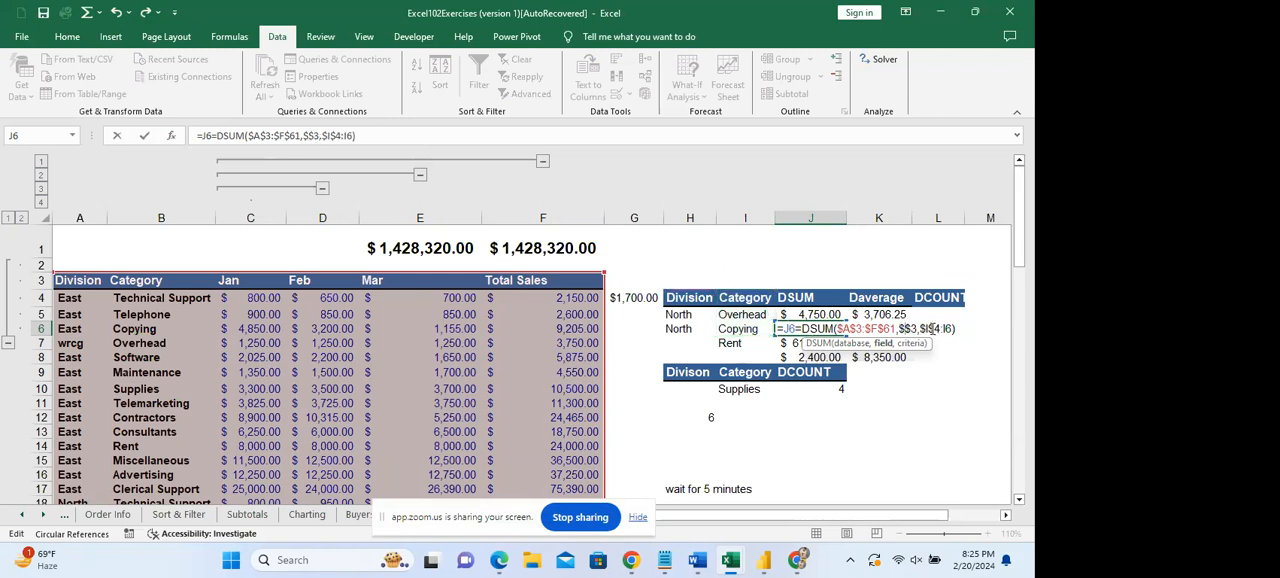
text(h)
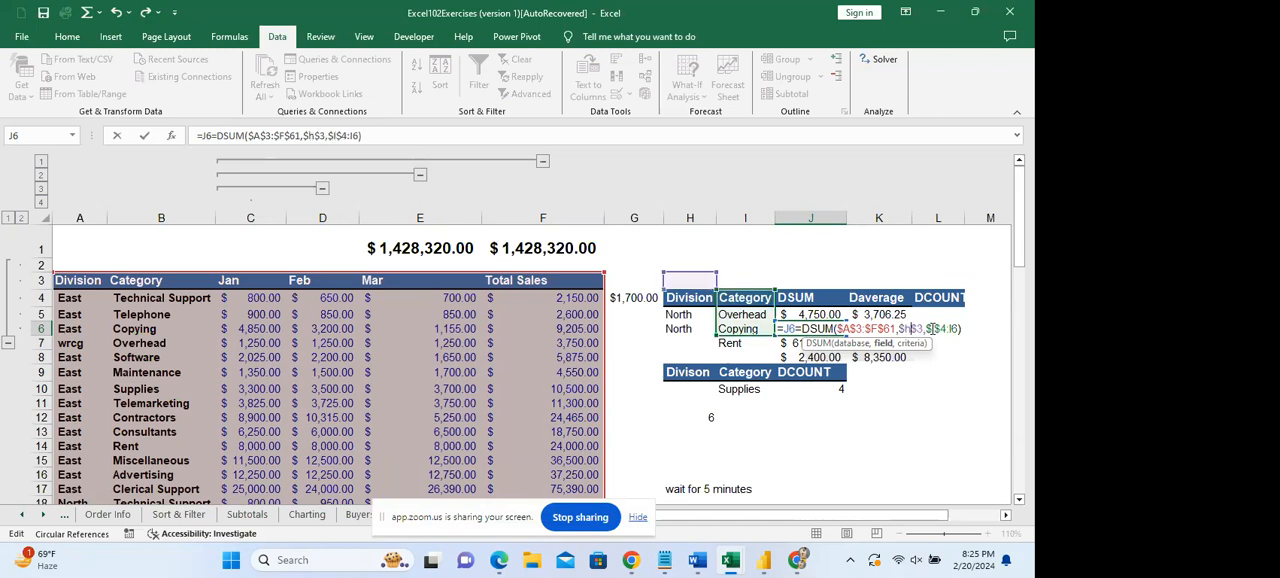
key(BackSpace)
text(4)
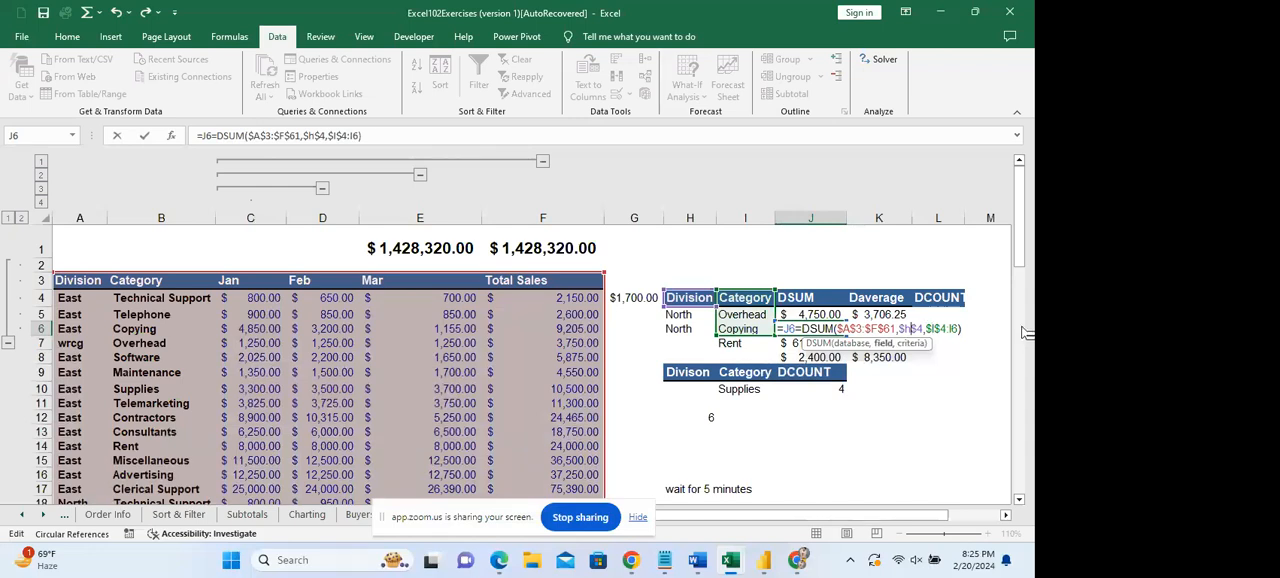
Set the field reference in the J6 DSUM formula to $f$3 and its criteria range to $h$4:I6.
key(BackSpace)
text(f)
key(Right)
key(Right)
key(BackSpace)
text(3)
key(Left)
key(BackSpace)
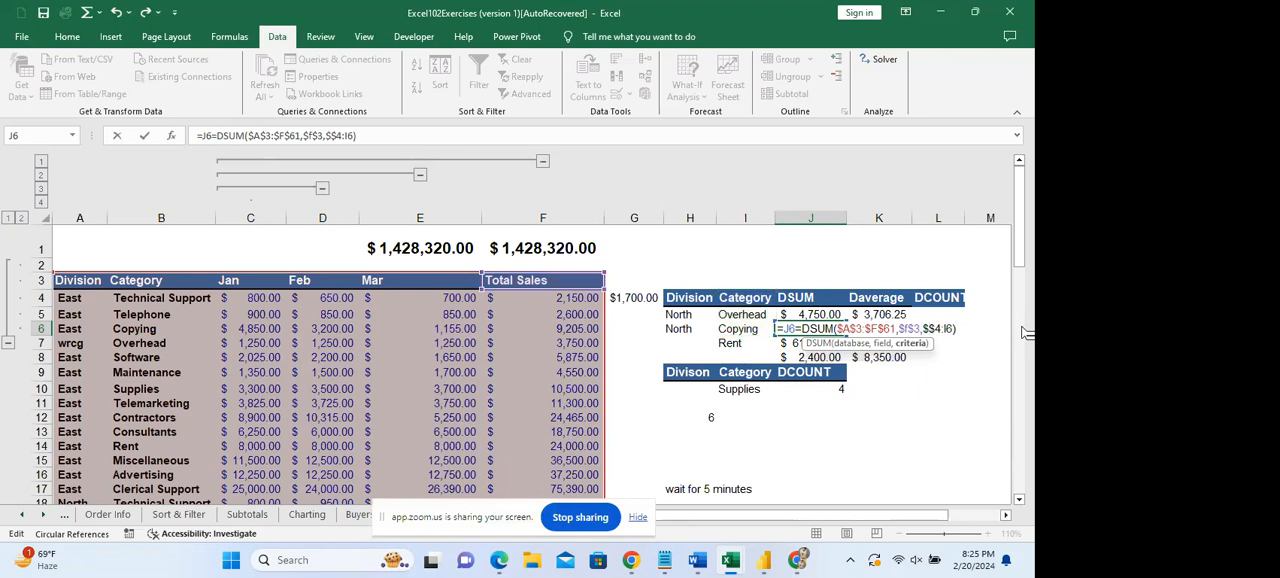
text(h)
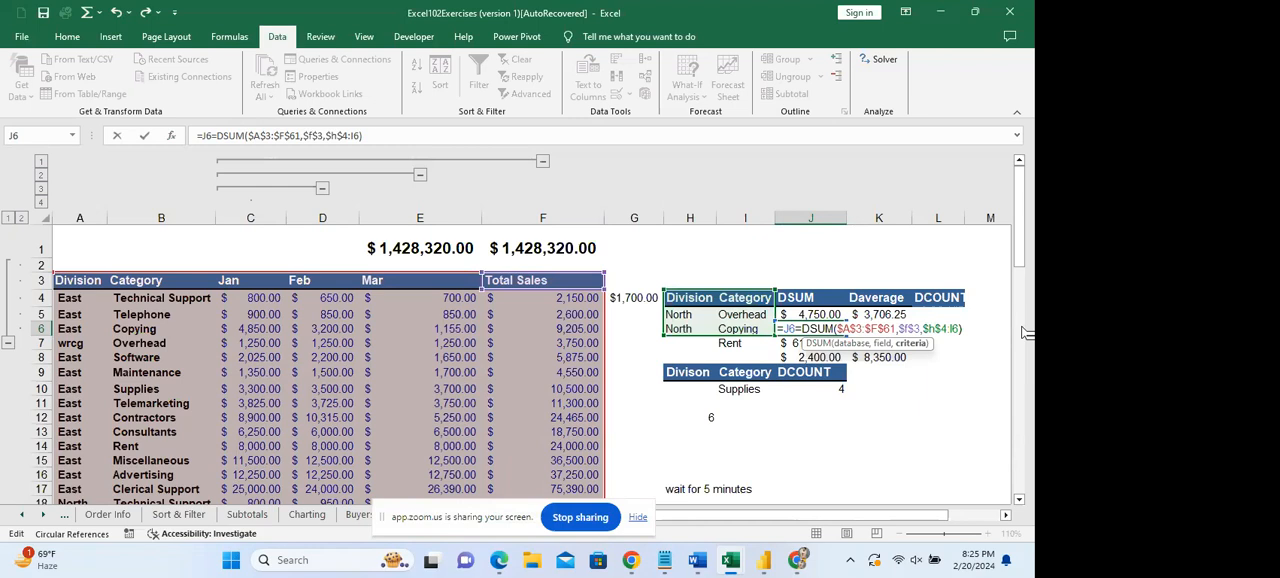
key(Return)
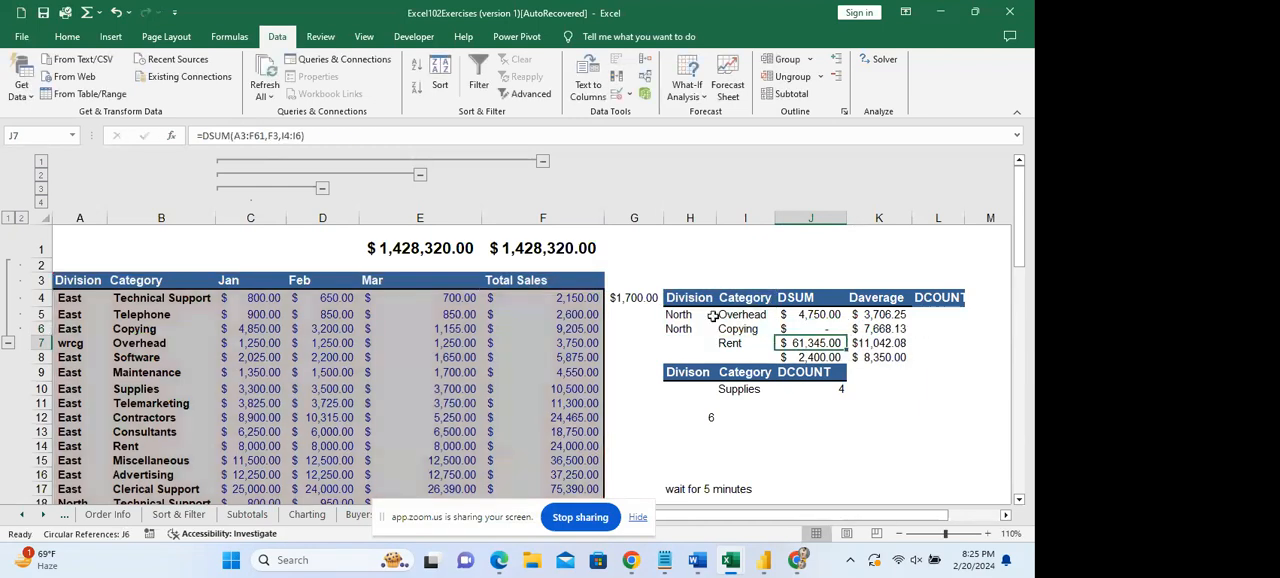
Delete the stray J6= from the start of the J6 formula so it begins with =DSUM.
click(818, 328)
double_click(818, 328)
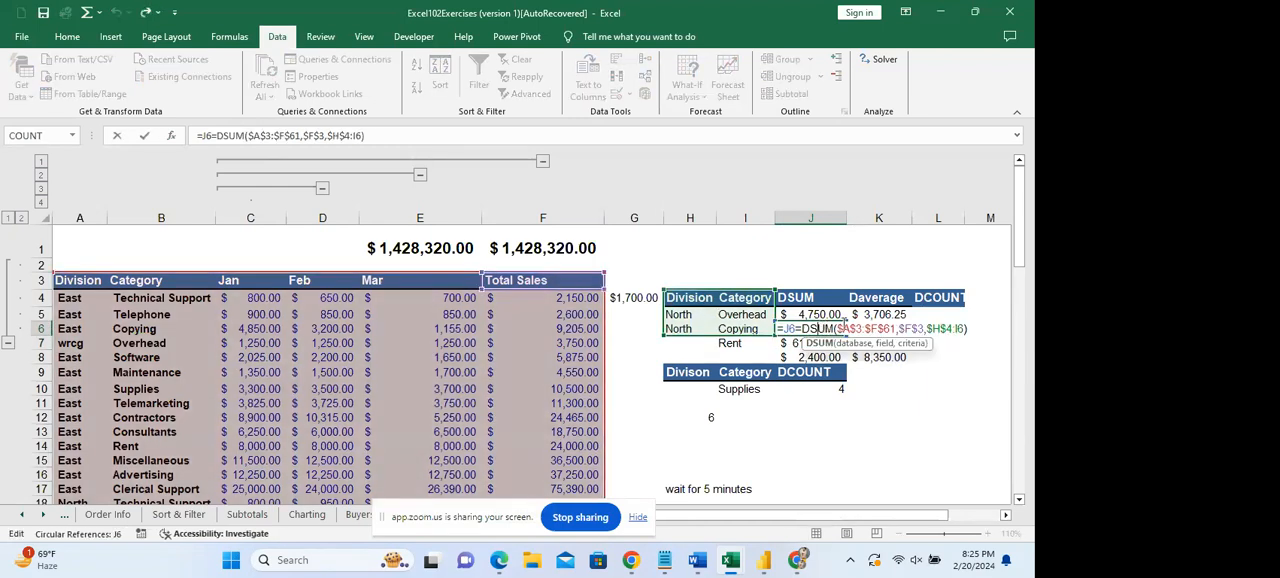
click(790, 328)
key(BackSpace)
key(BackSpace)
key(Delete)
key(Return)
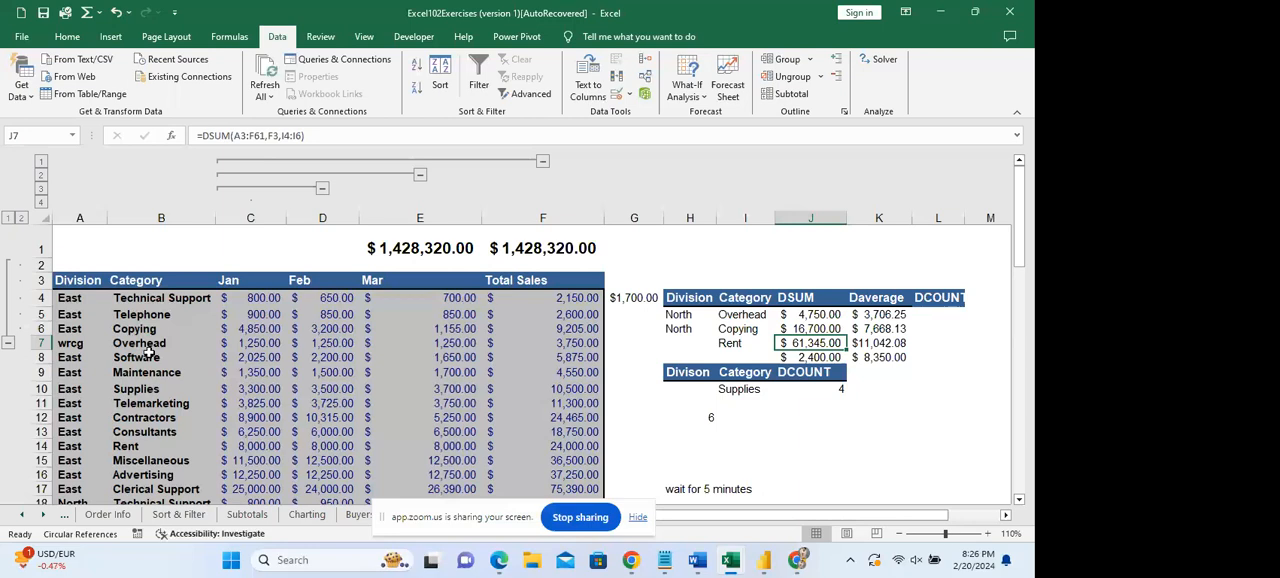
Enter an AutoSum formula in G5 with its suggested range.
click(623, 312)
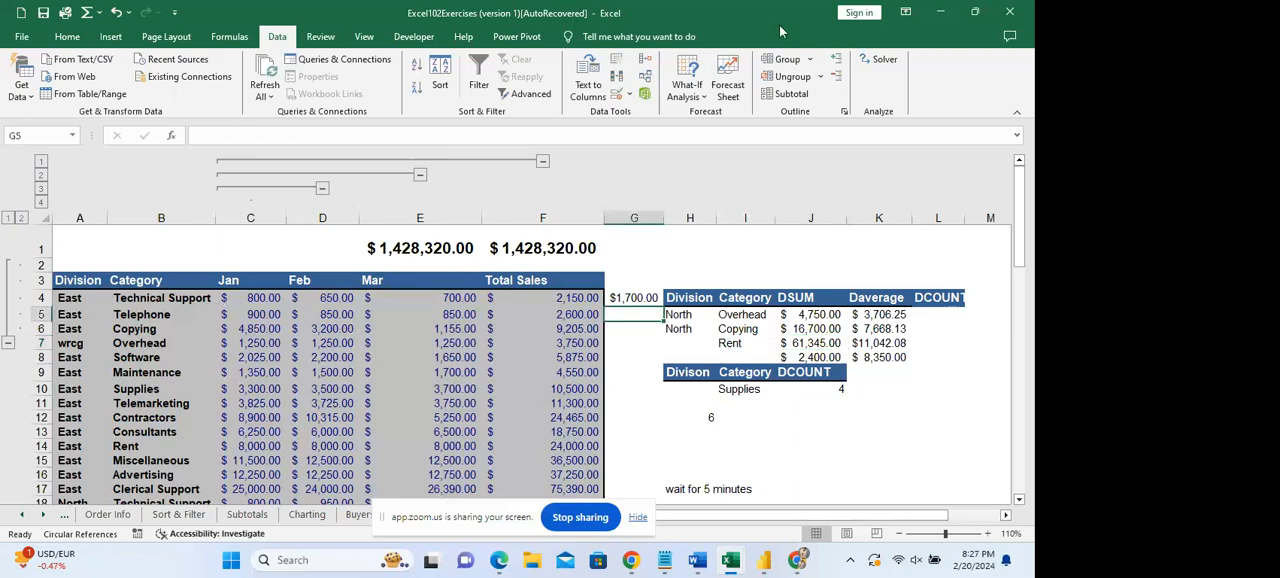
click(87, 12)
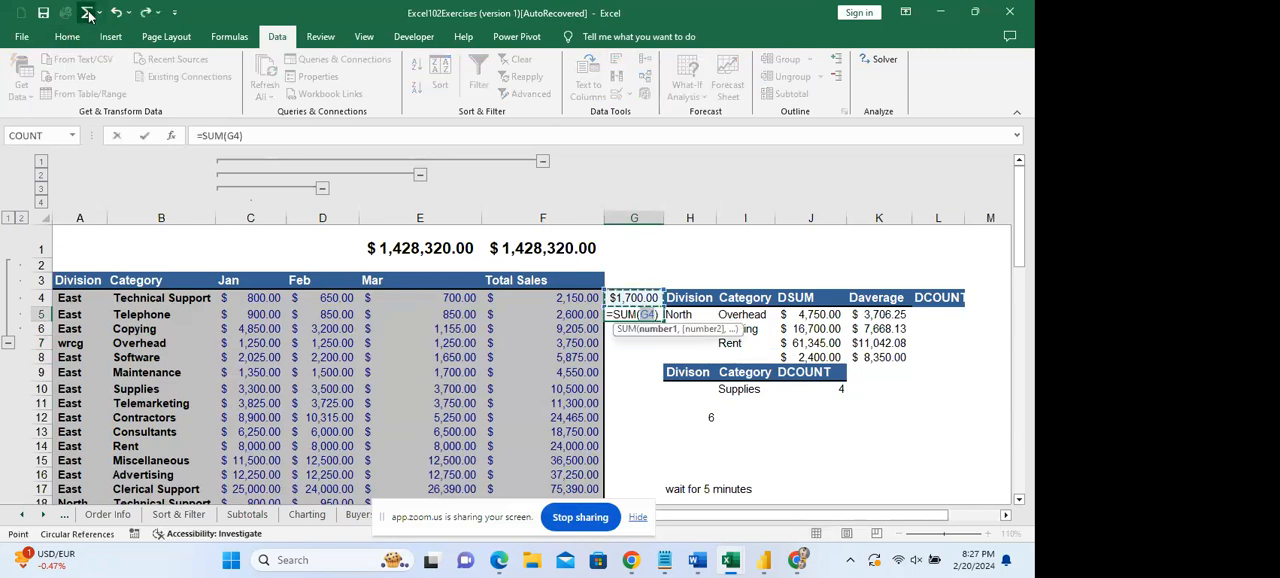
key(Return)
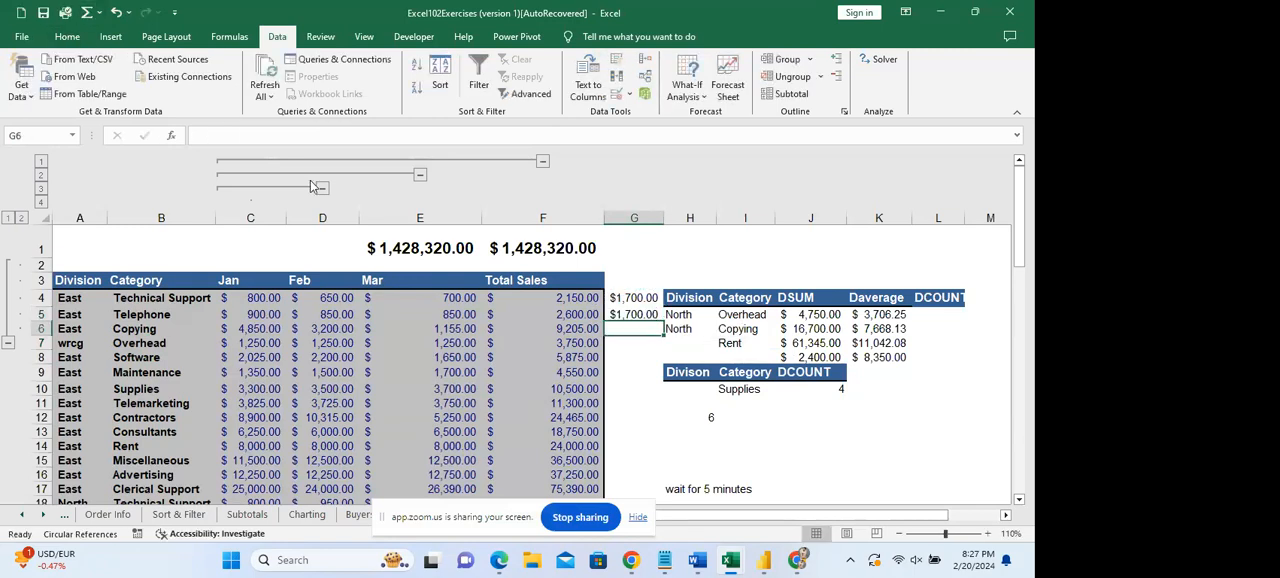
Change the range of the SUM formula in G5 to the Telephone row's monthly values, C5:E5.
double_click(620, 316)
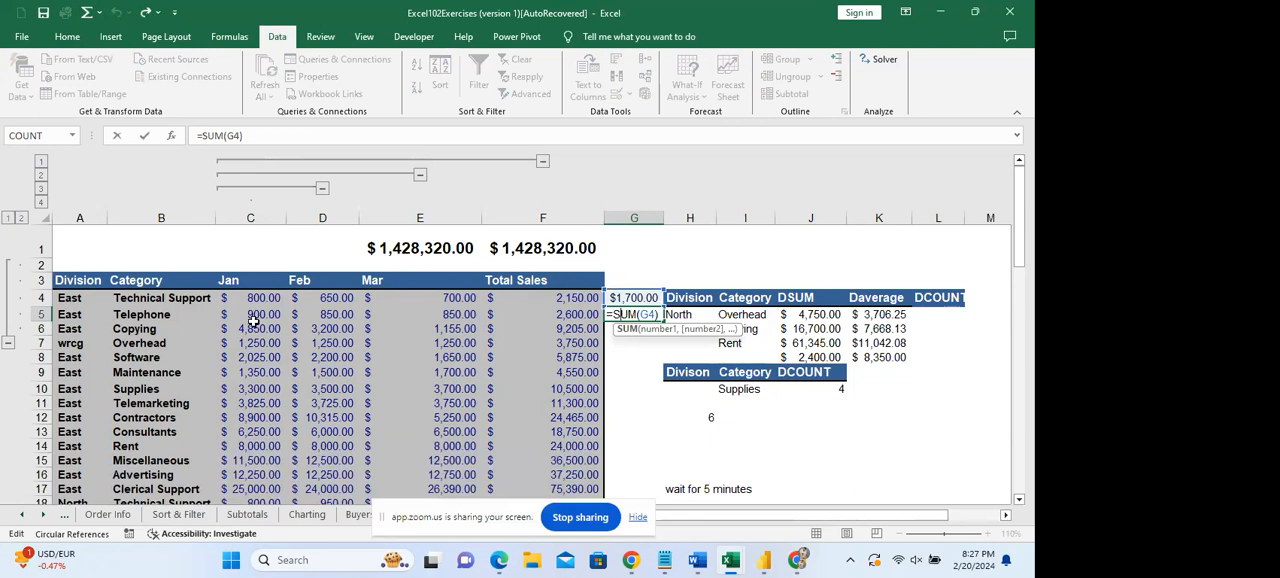
drag(253, 314, 530, 322)
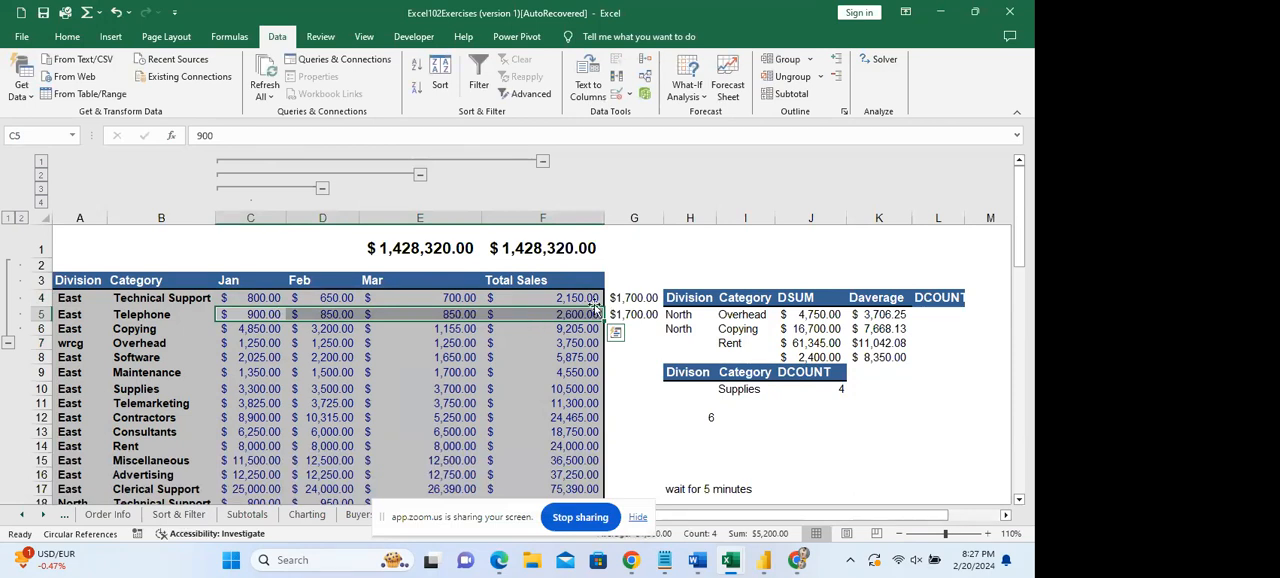
double_click(634, 314)
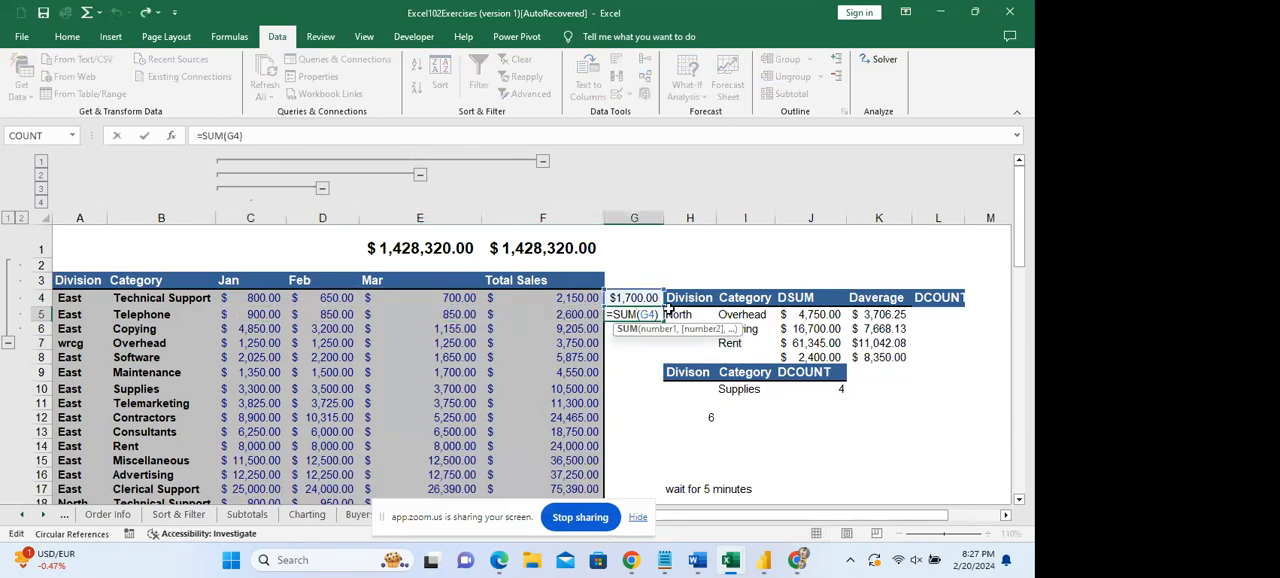
click(656, 313)
key(BackSpace)
key(BackSpace)
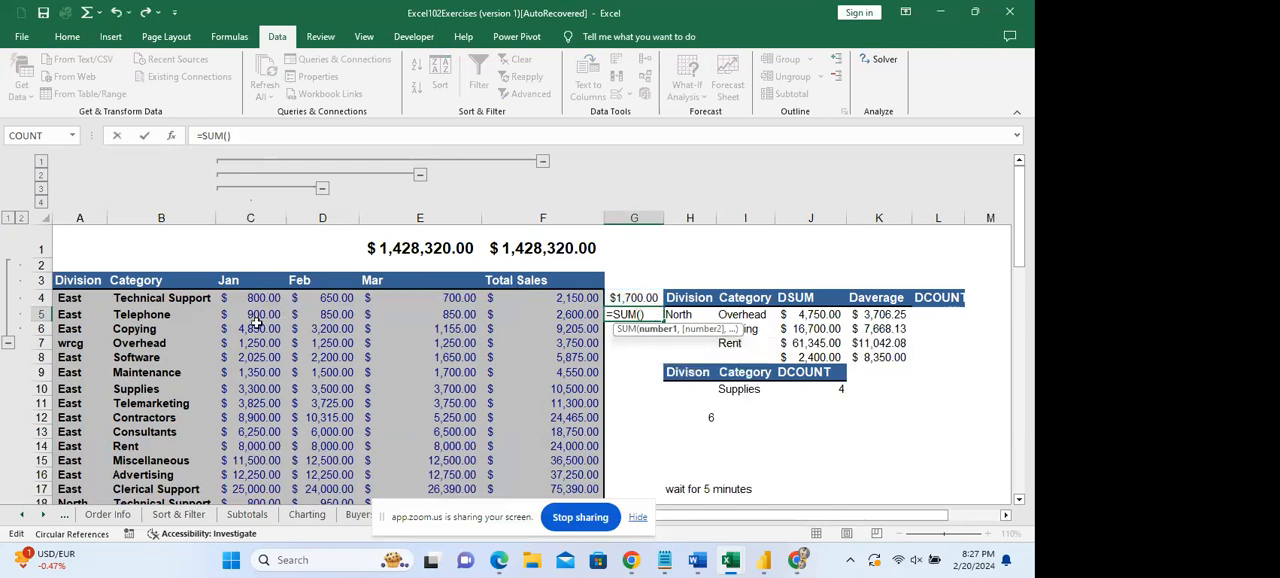
drag(255, 318, 458, 313)
key(Return)
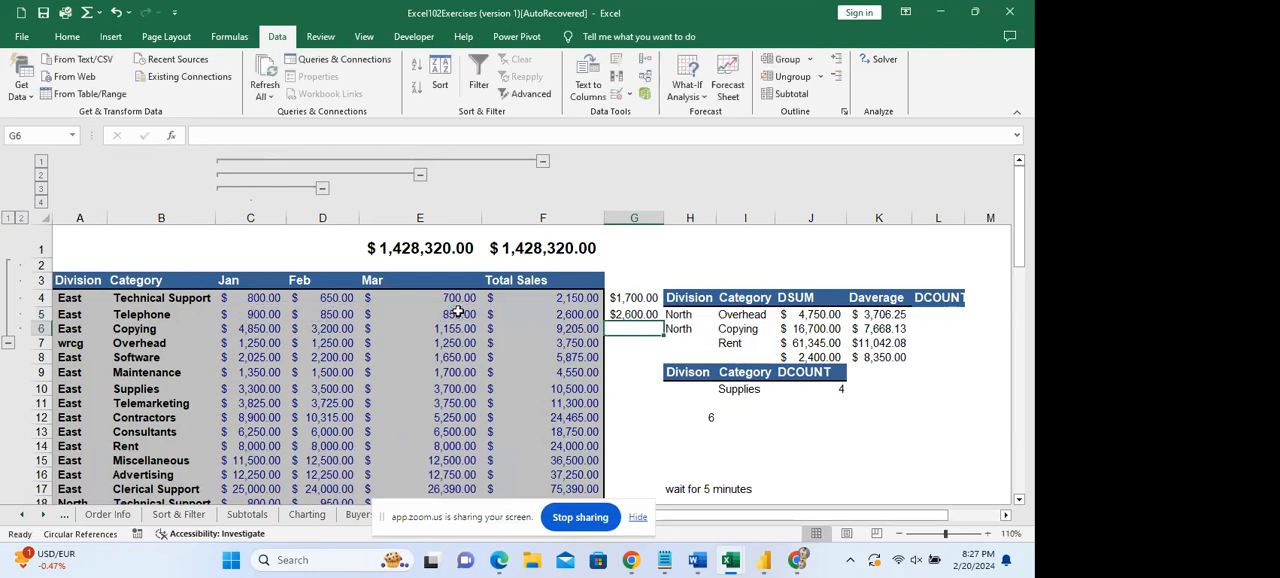
Try filling the G5 SUM formula down column G alongside the sales records.
click(658, 312)
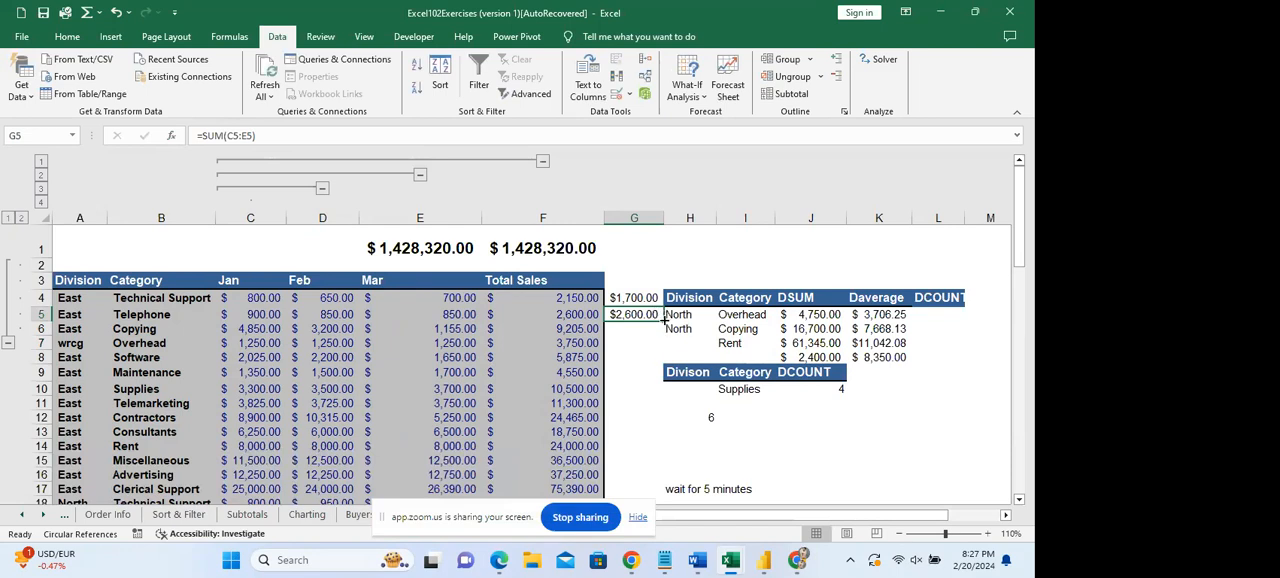
double_click(662, 319)
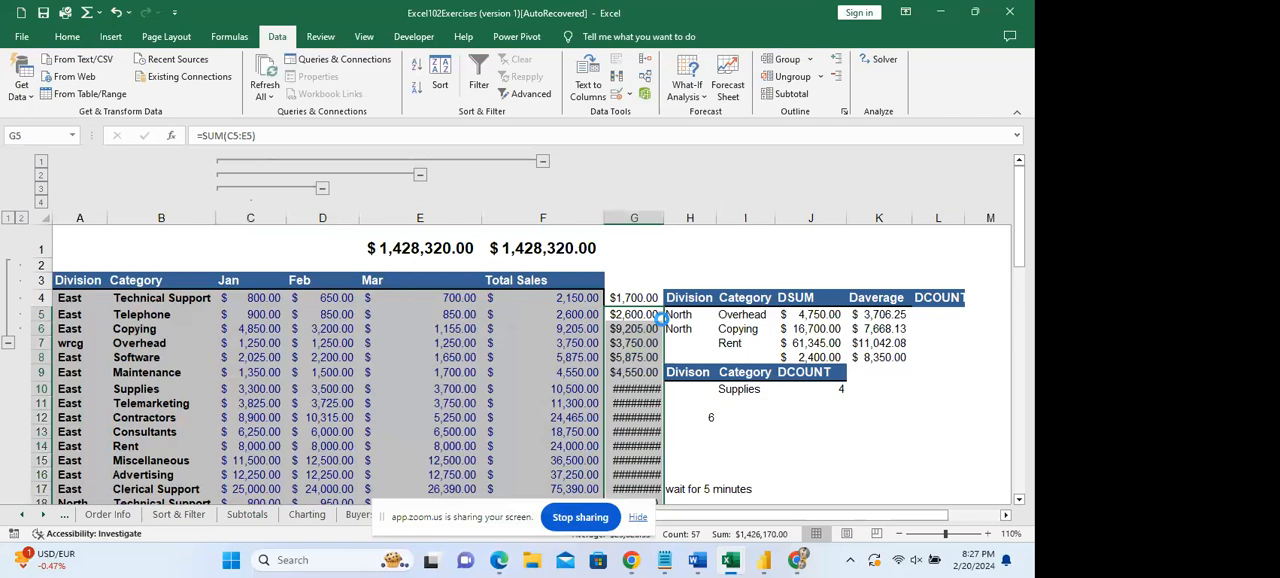
key(ctrl+z)
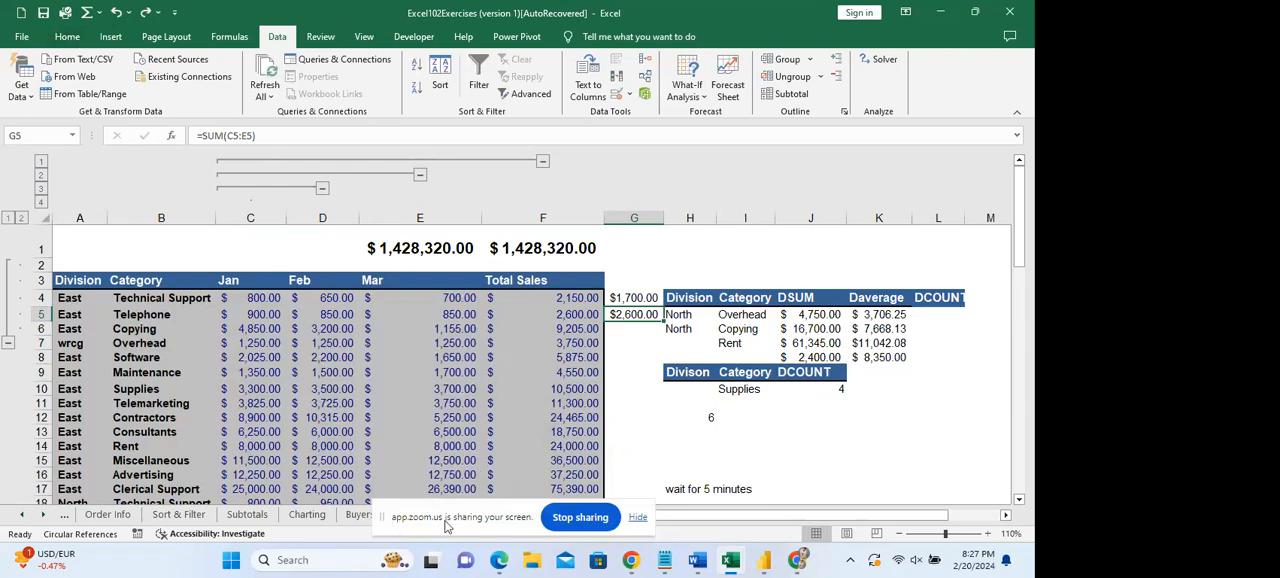
click(800, 418)
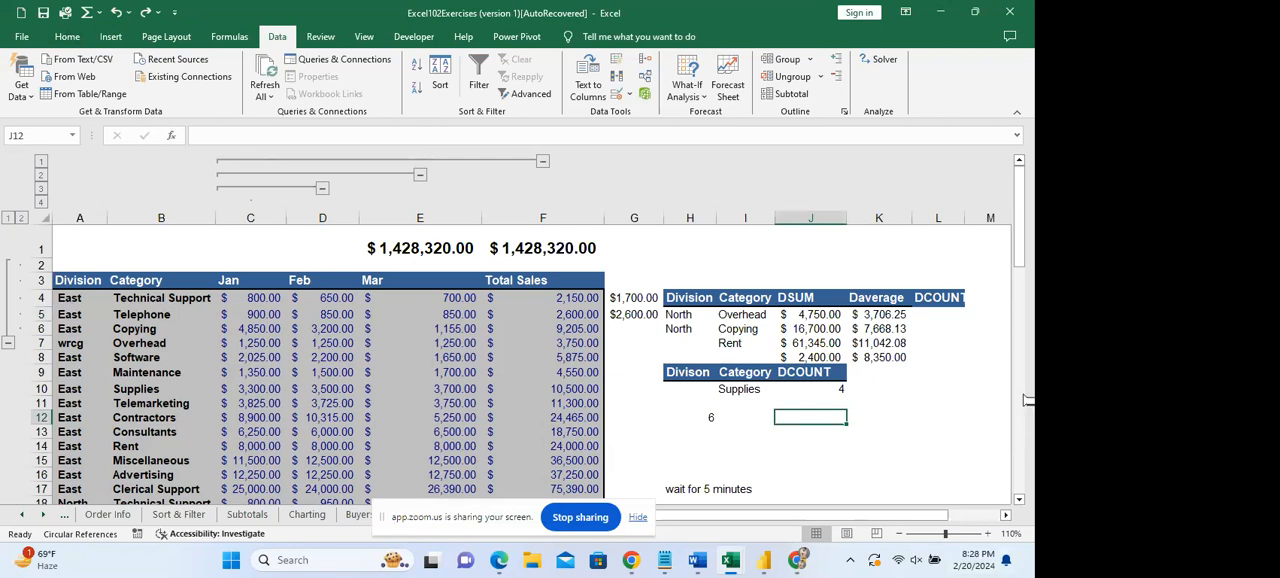
Go to the Employee Records sheet using the workbook's list of sheets.
click(307, 515)
drag(351, 519, 91, 523)
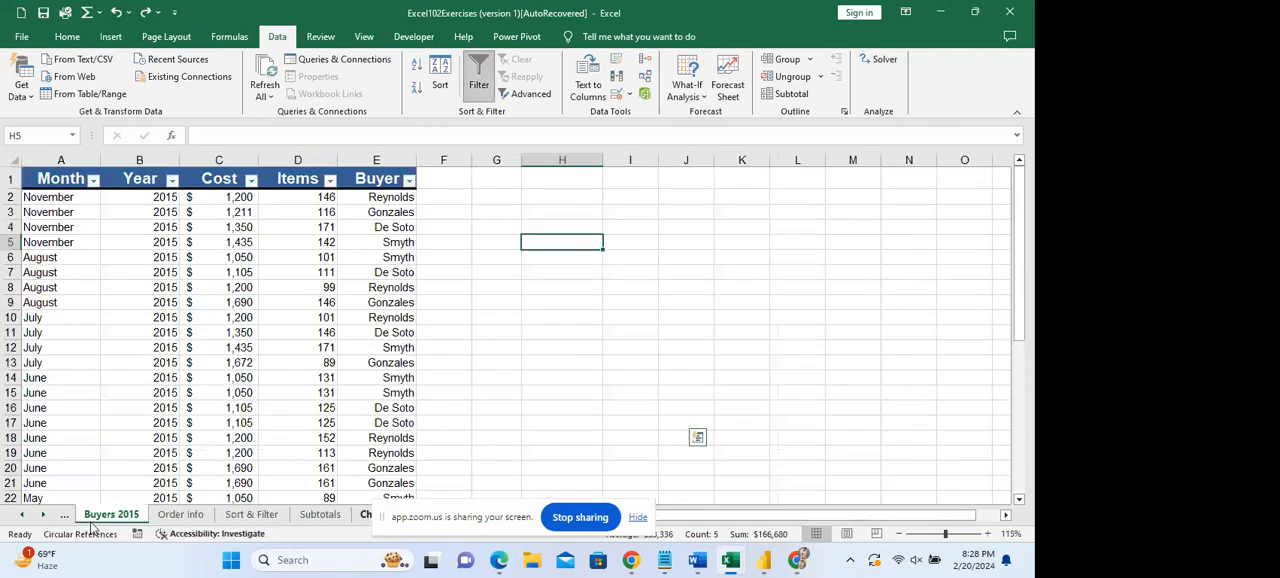
right_click(18, 521)
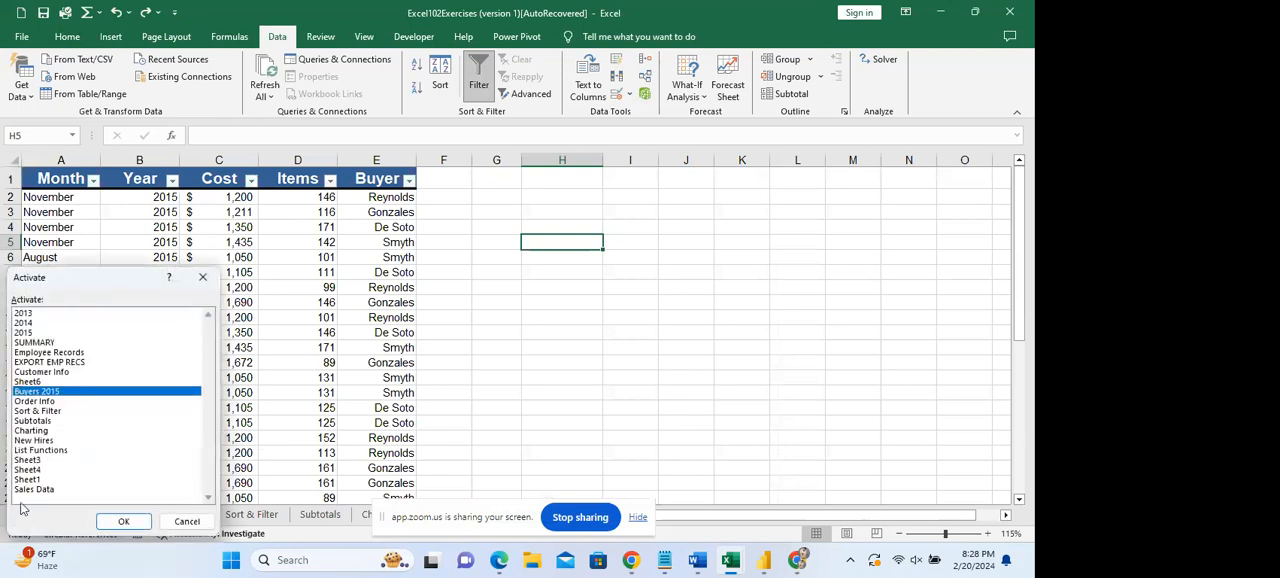
click(55, 353)
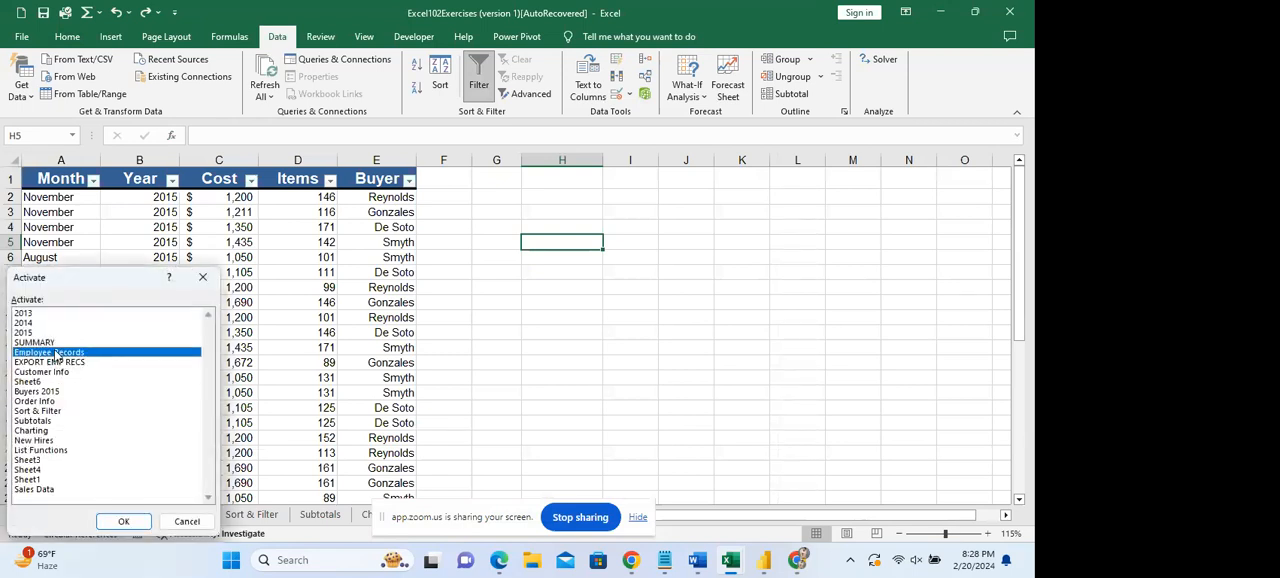
double_click(140, 352)
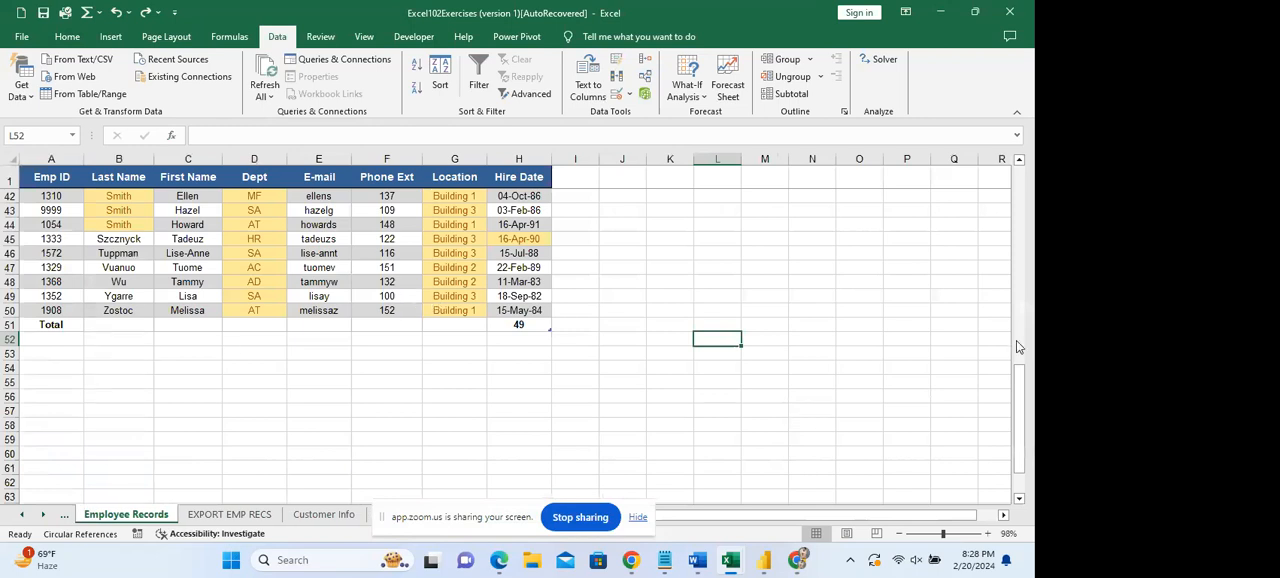
drag(1024, 377, 1028, 172)
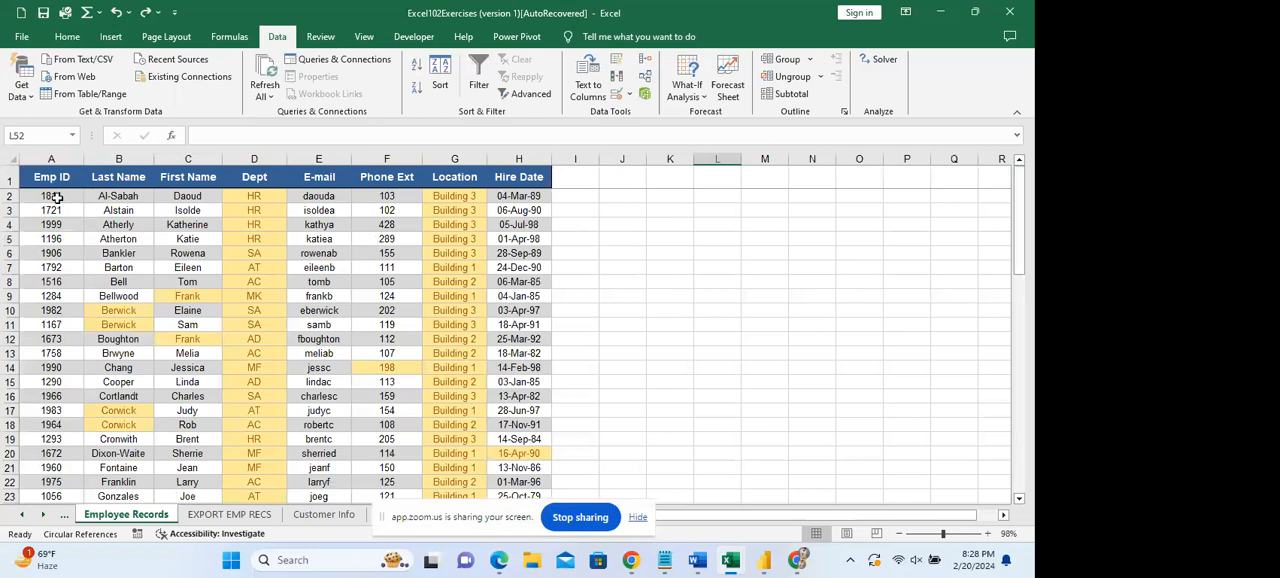
key(ctrl+a)
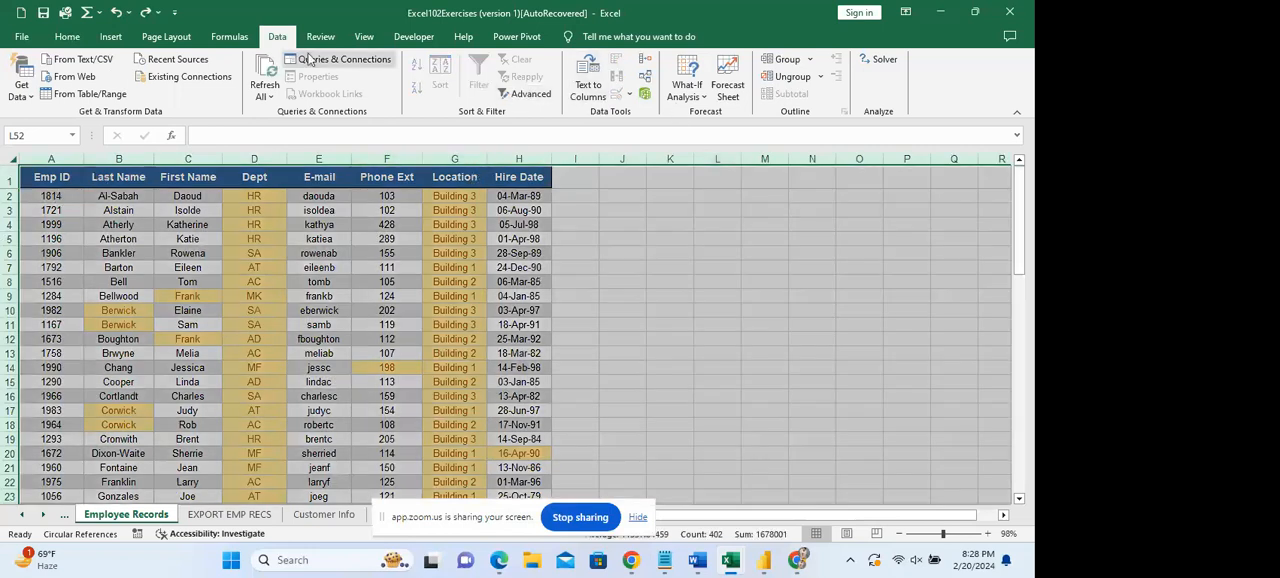
click(67, 38)
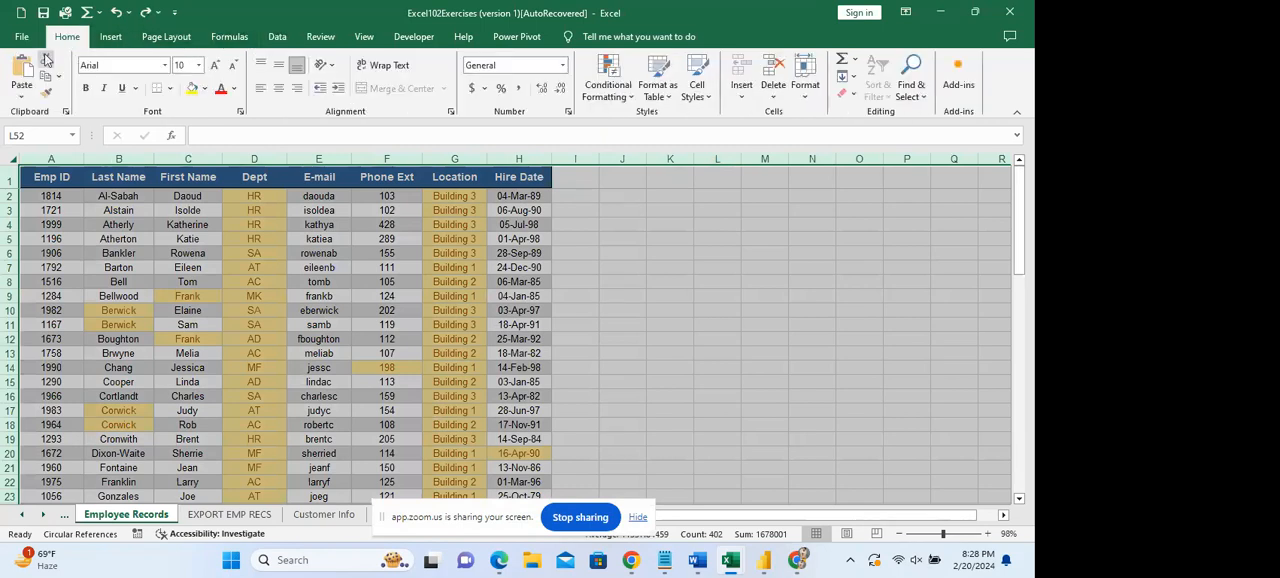
click(110, 40)
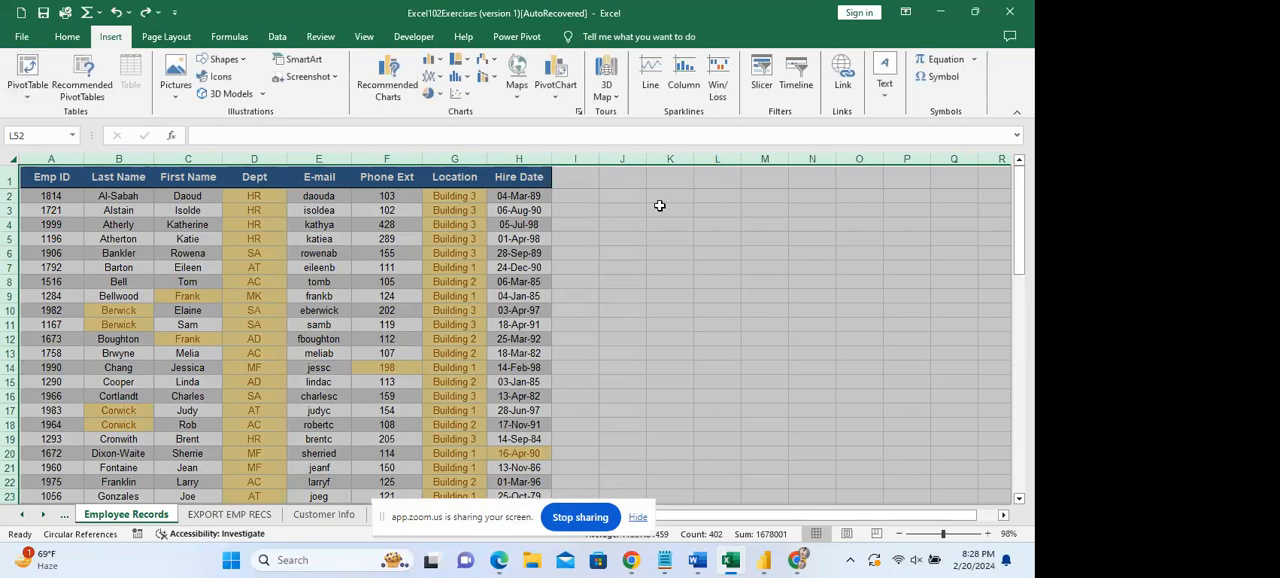
click(659, 205)
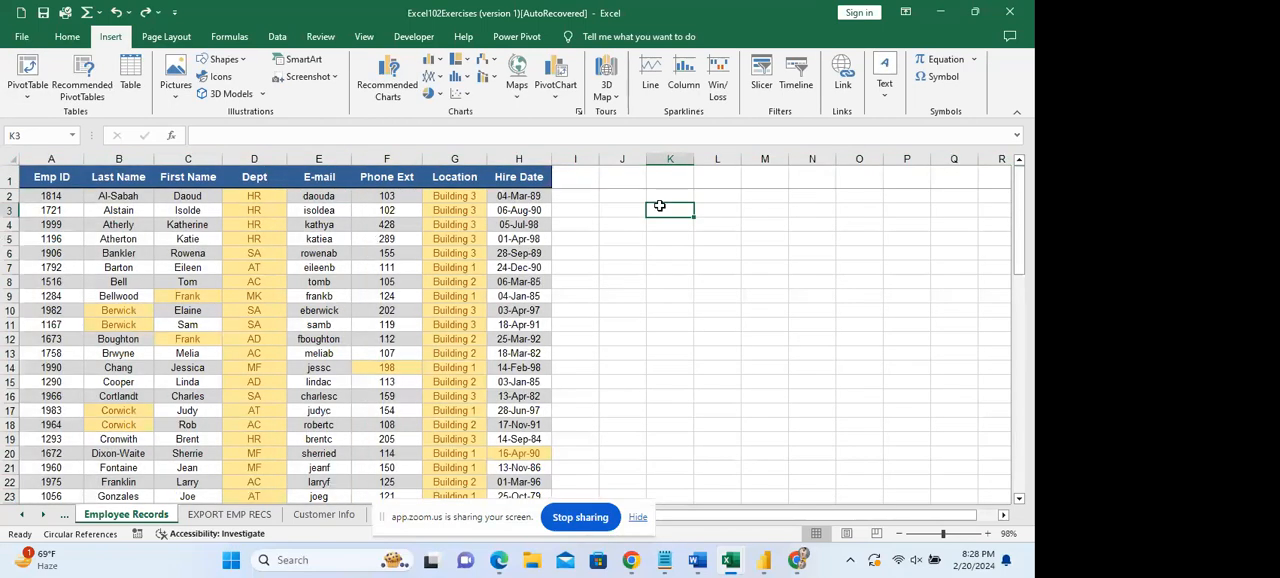
Select the full Employee Records data, columns A to H, and start a PivotTable from it.
click(47, 179)
key(ctrl+shift+Down)
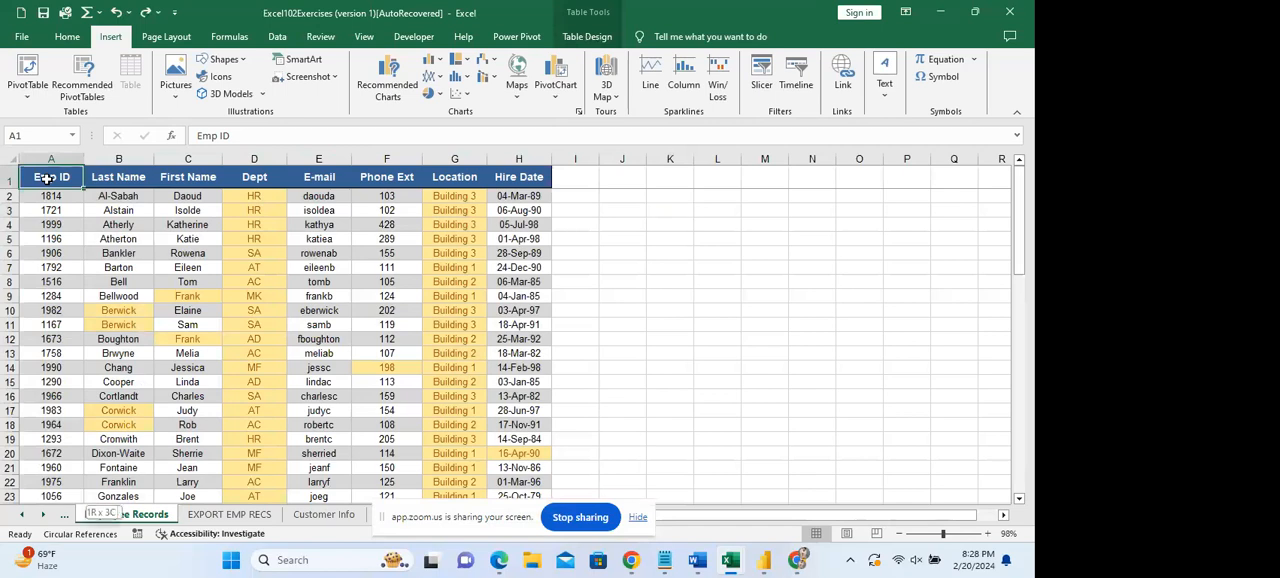
key(ctrl+shift+Down)
key(ctrl+shift+Right)
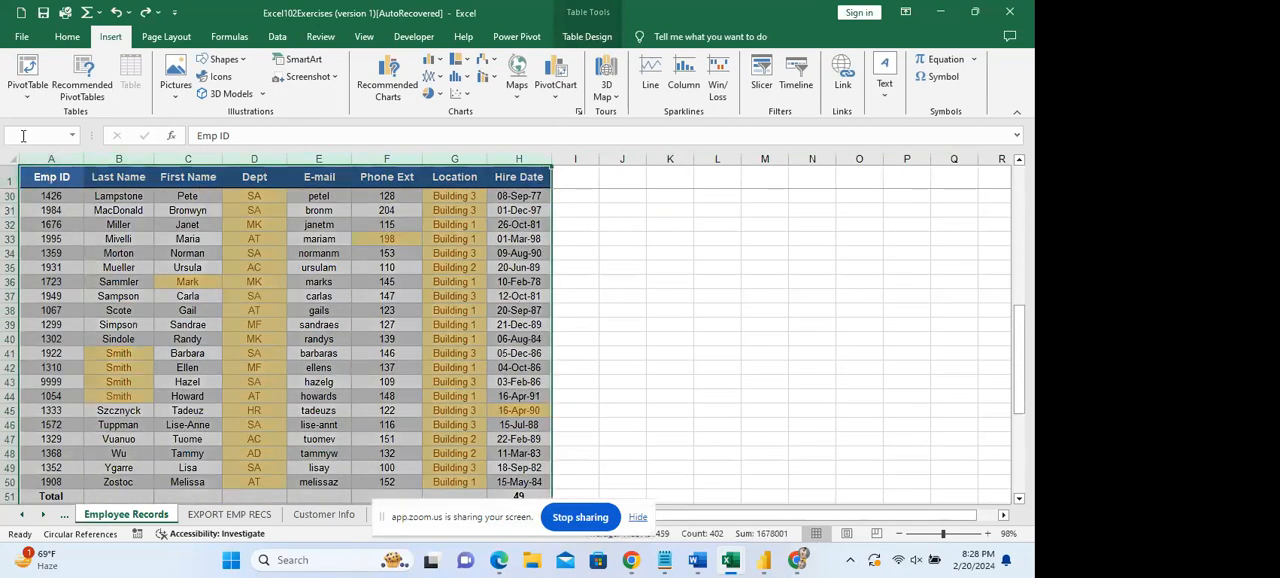
click(30, 66)
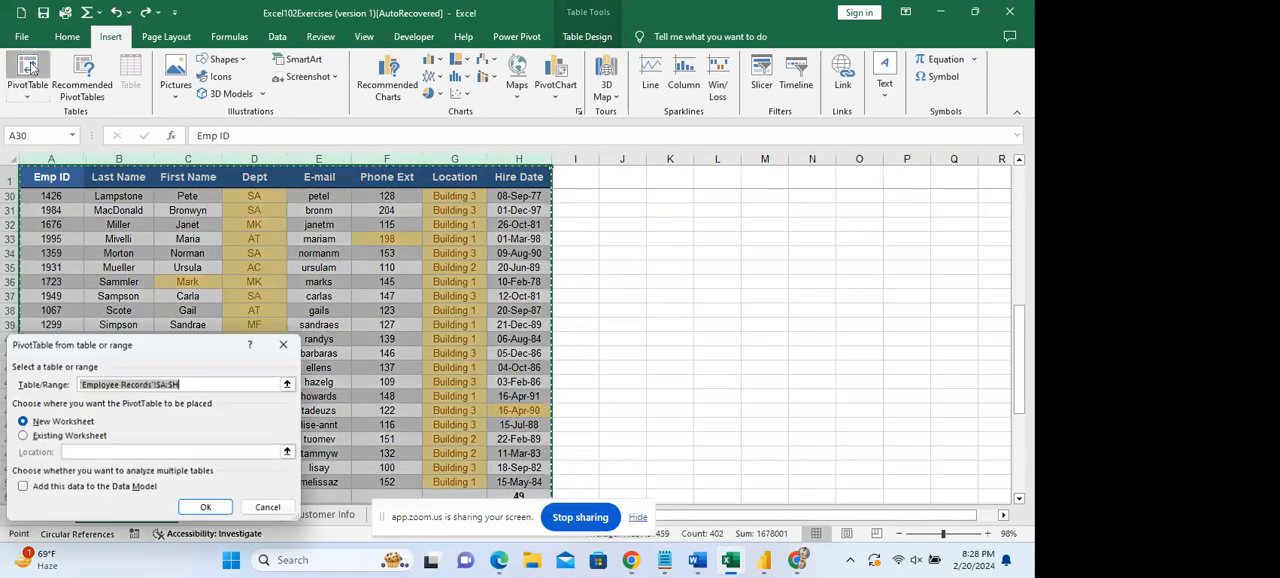
drag(172, 344, 689, 185)
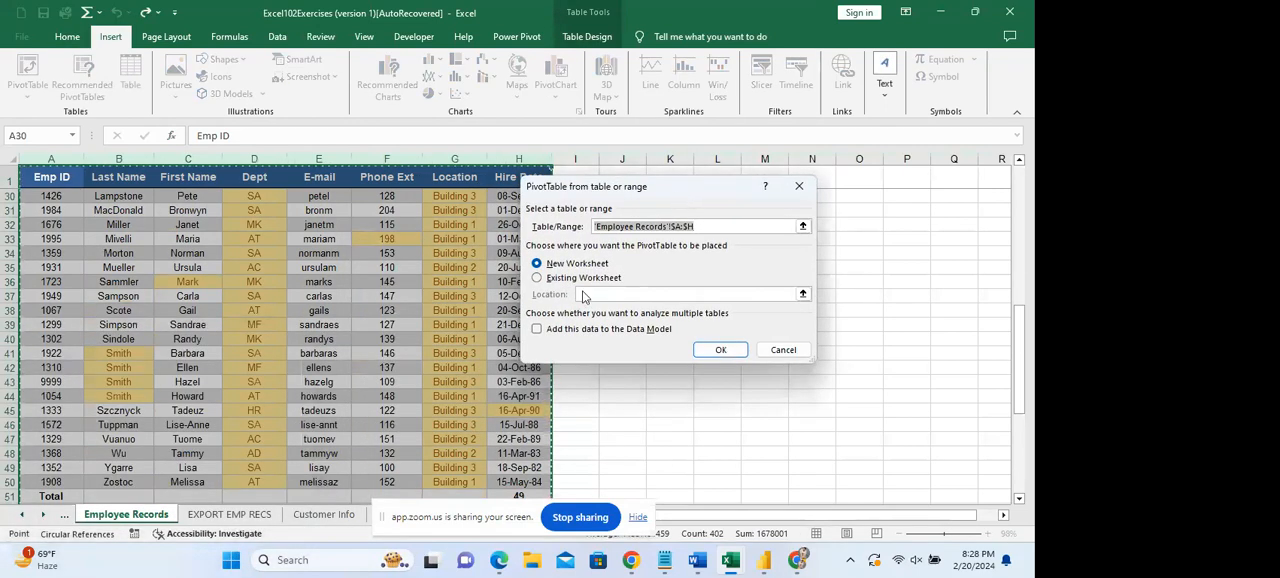
Try to place the PivotTable on an existing worksheet without giving a location.
click(583, 278)
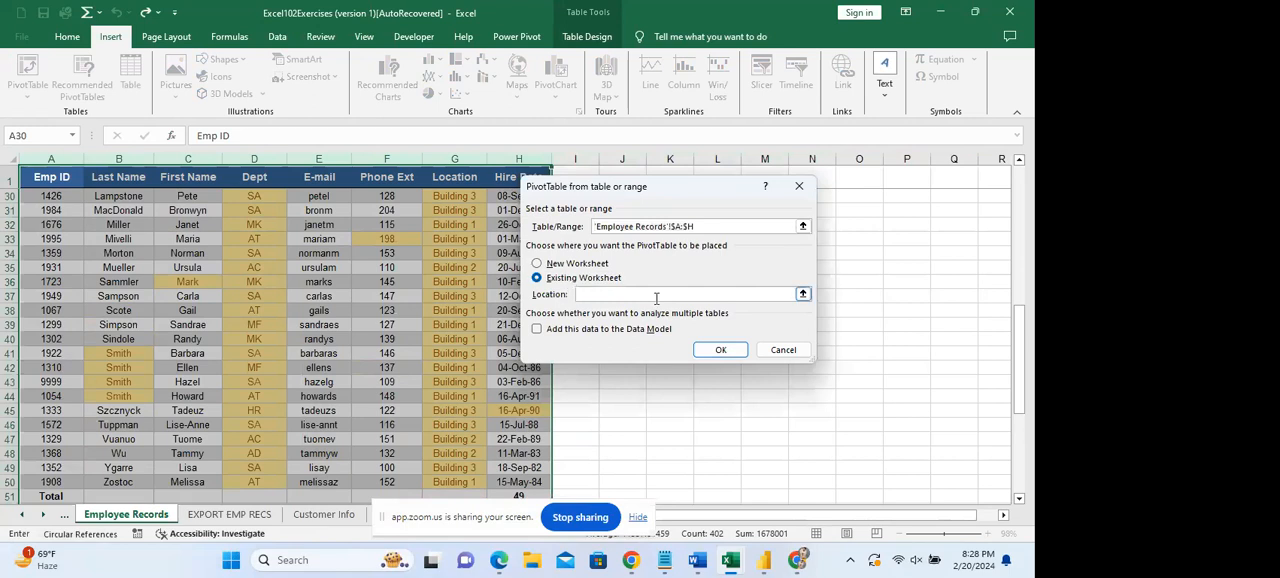
click(706, 352)
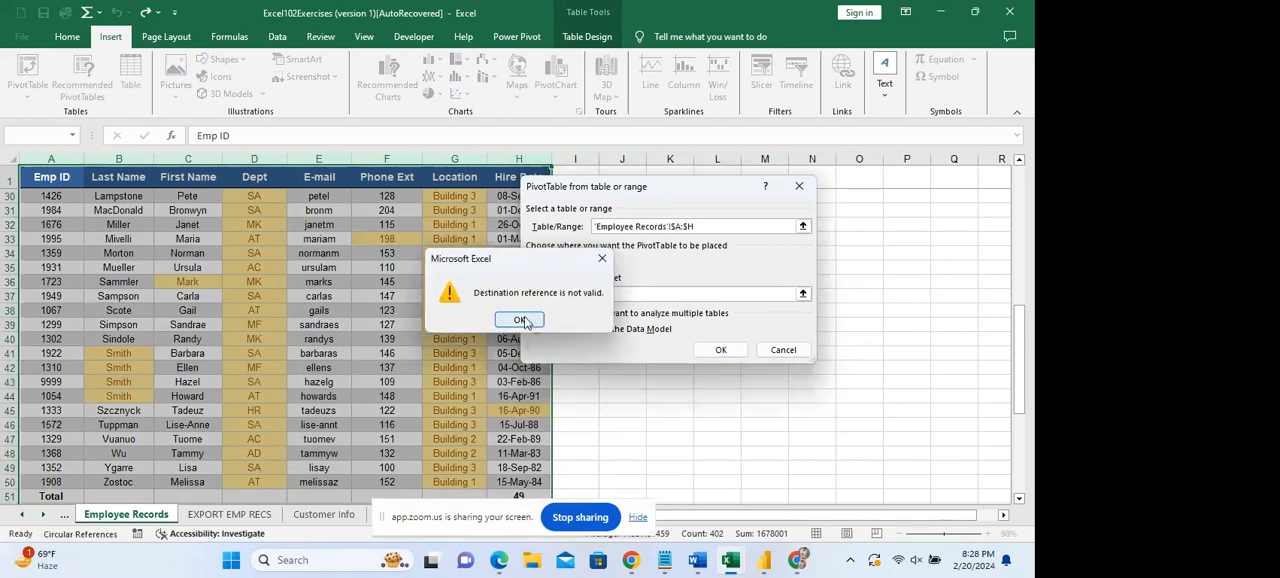
click(520, 320)
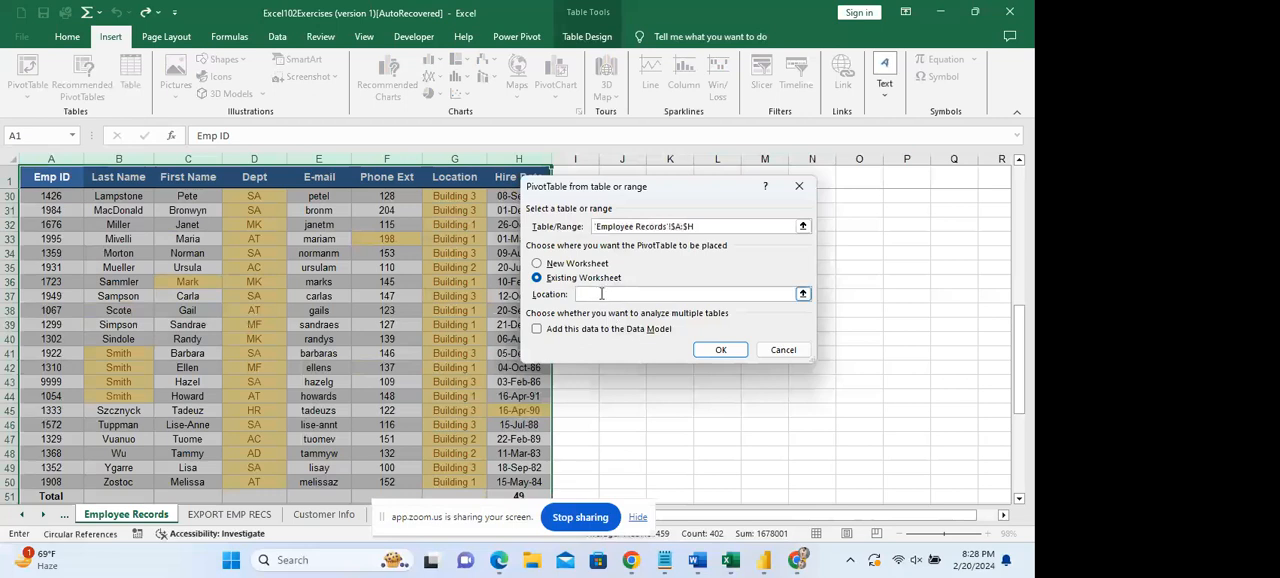
click(544, 330)
click(544, 333)
Create the PivotTable from the Employee Records data on a new worksheet.
click(540, 265)
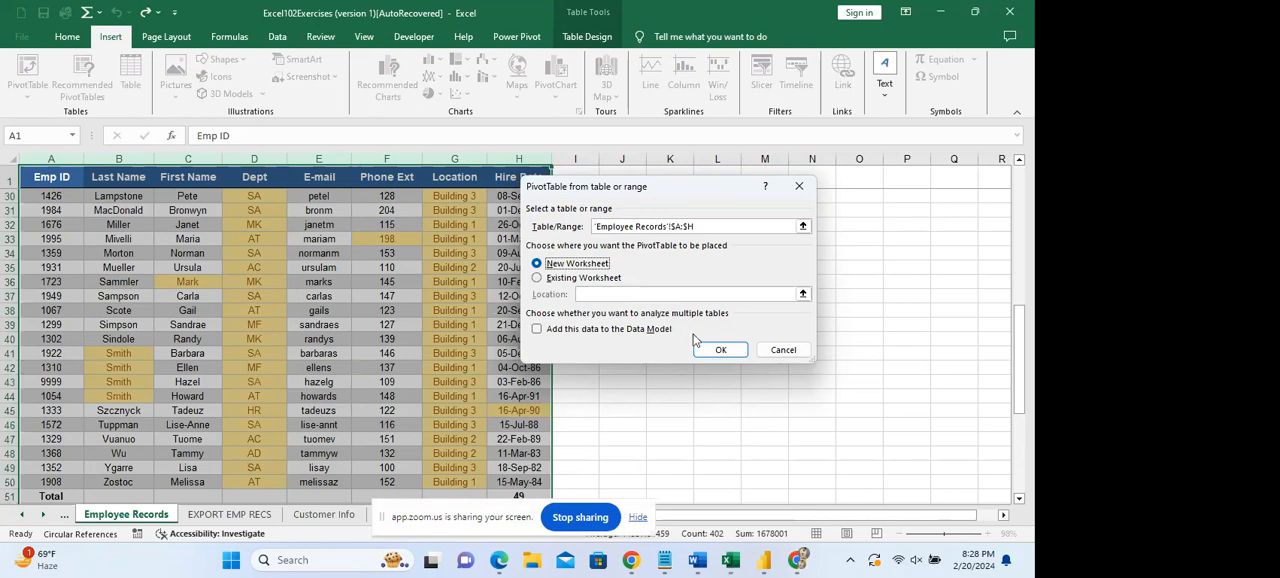
click(714, 349)
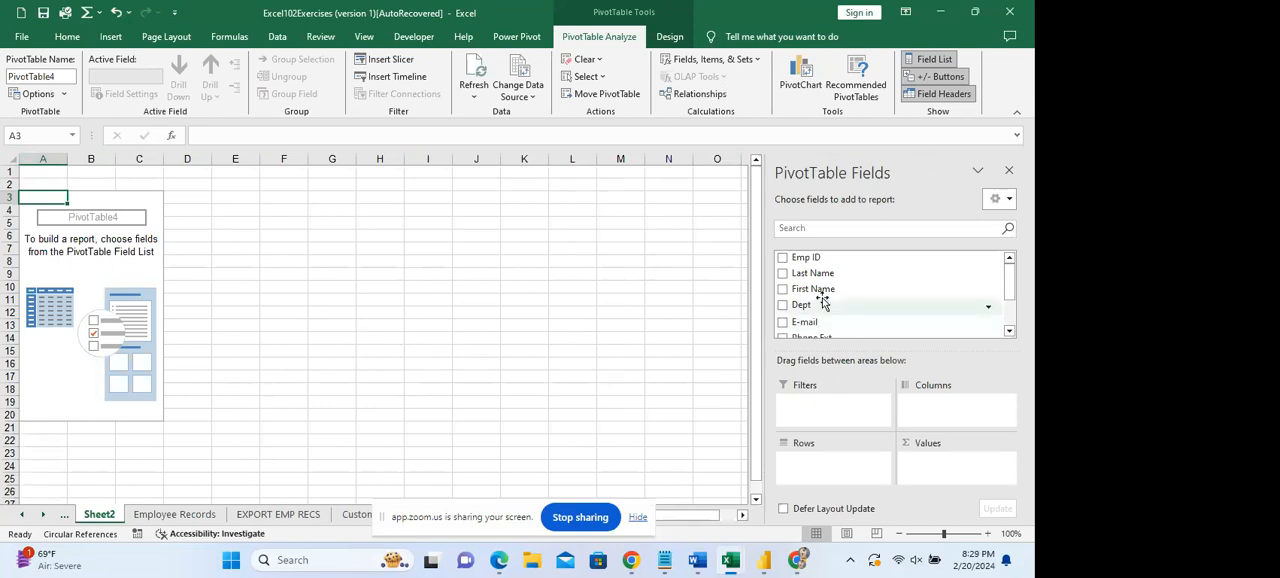
Review the available PivotTable fields and compare them with the headers and Dept values on the Employee Records sheet.
drag(1012, 291, 1013, 311)
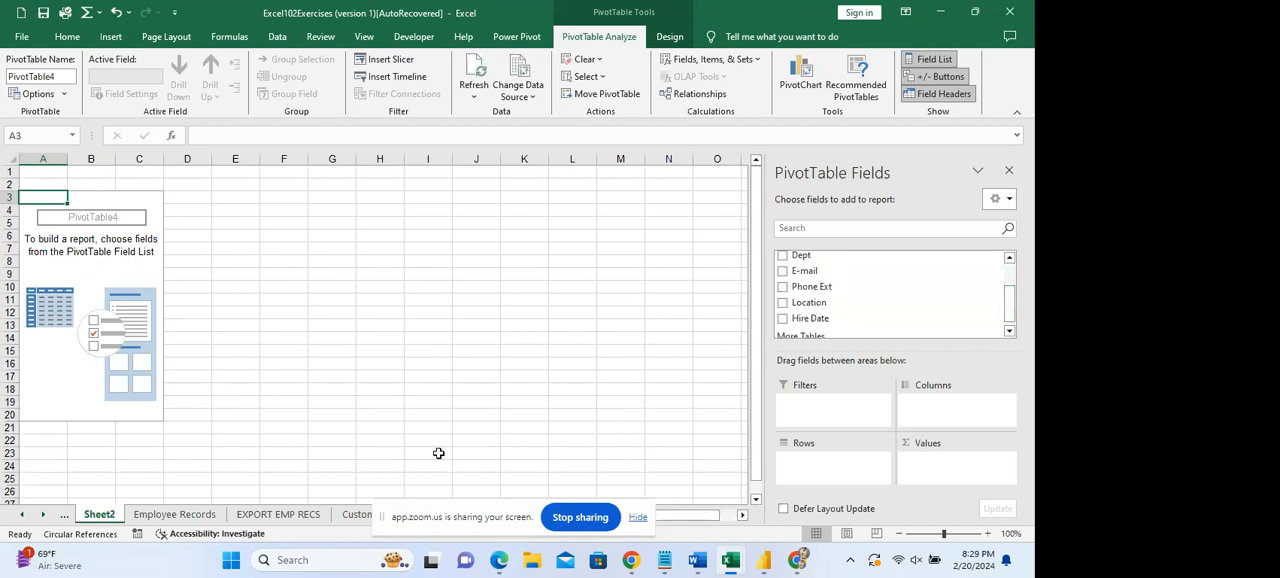
click(192, 514)
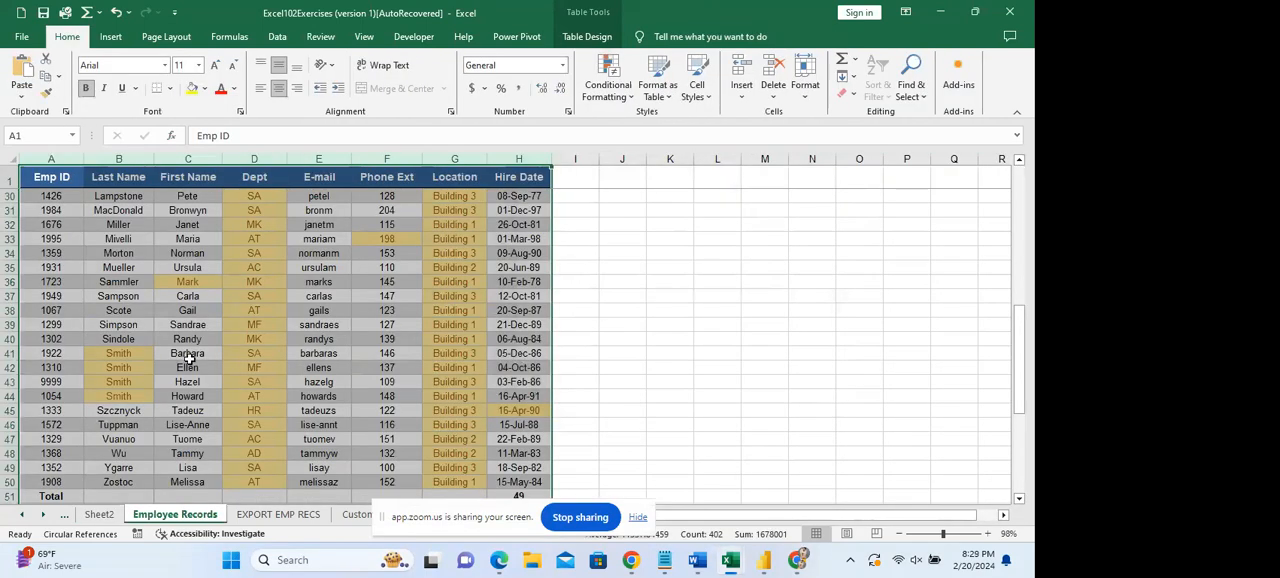
drag(1028, 368, 1028, 185)
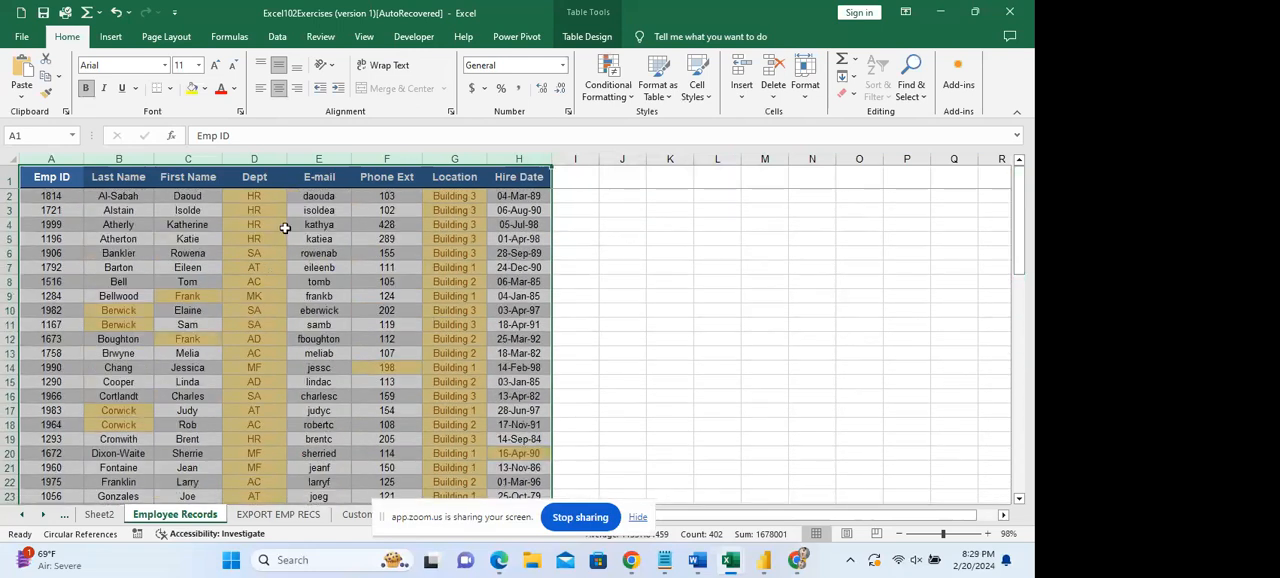
click(262, 193)
drag(262, 193, 280, 257)
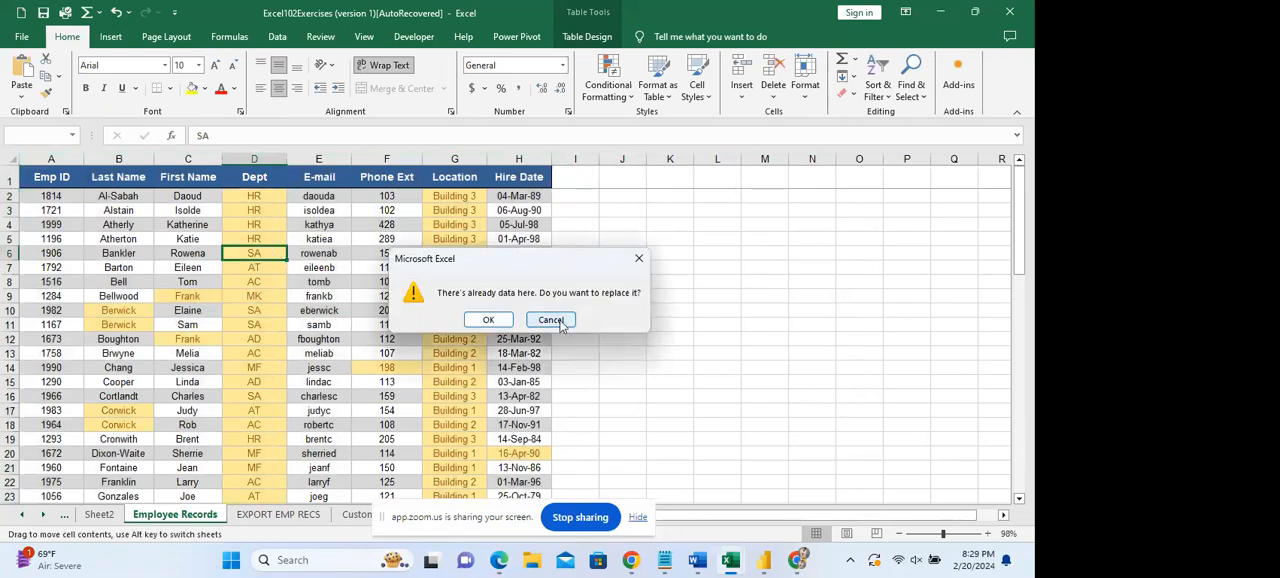
click(561, 325)
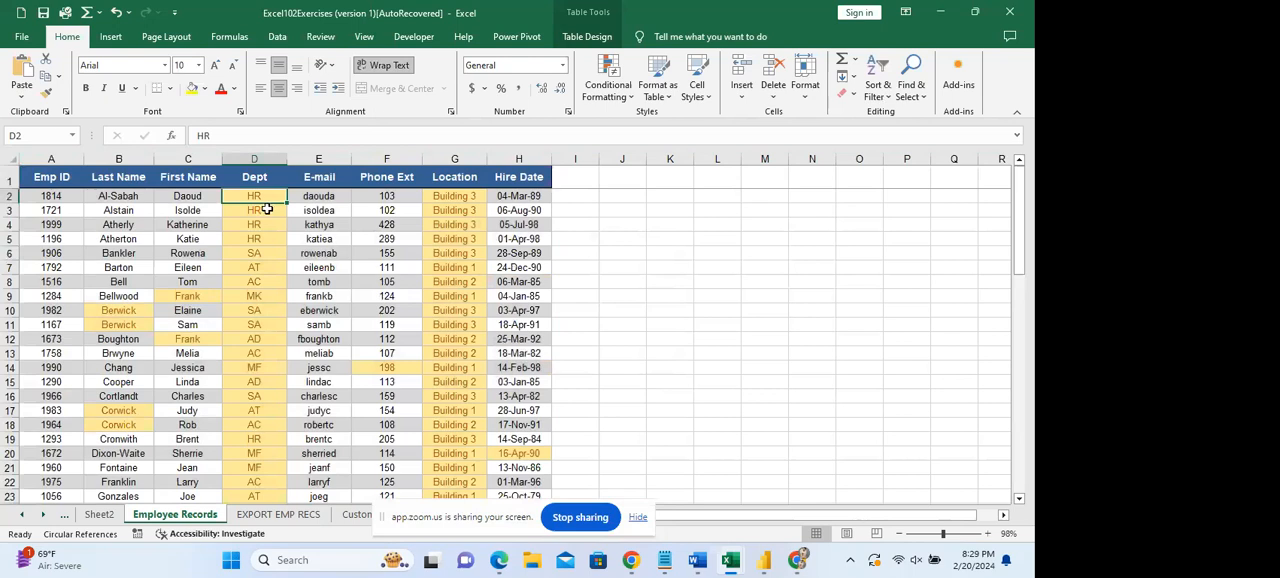
Add the Dept field and the Emp ID field to the rows of the PivotTable on Sheet2.
click(100, 514)
drag(1012, 310, 1012, 265)
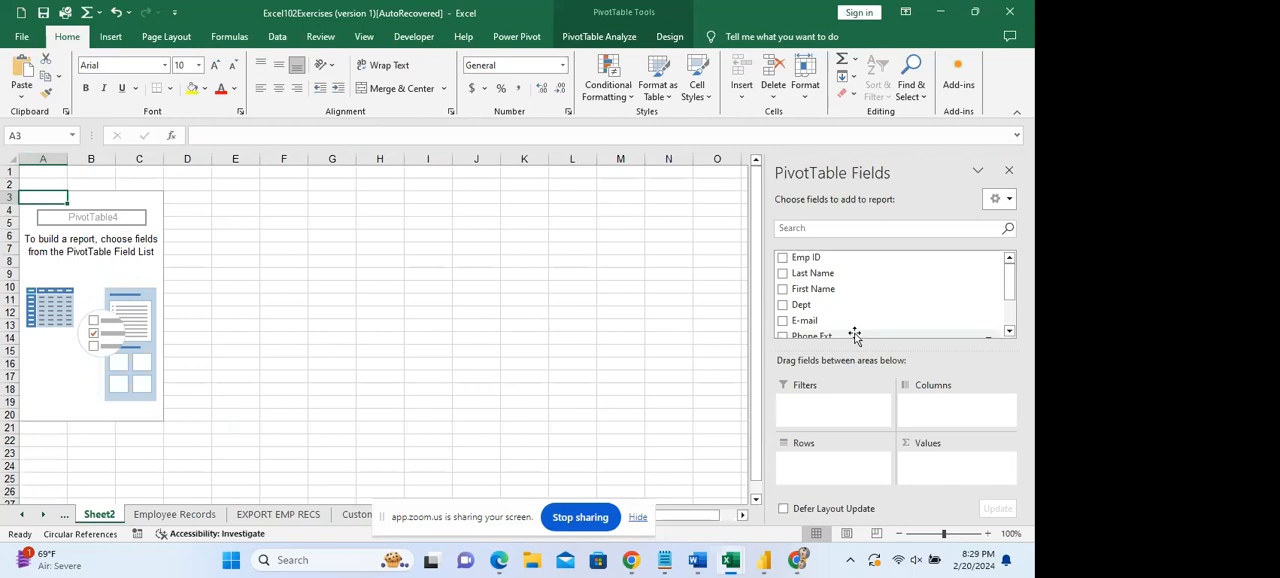
click(783, 305)
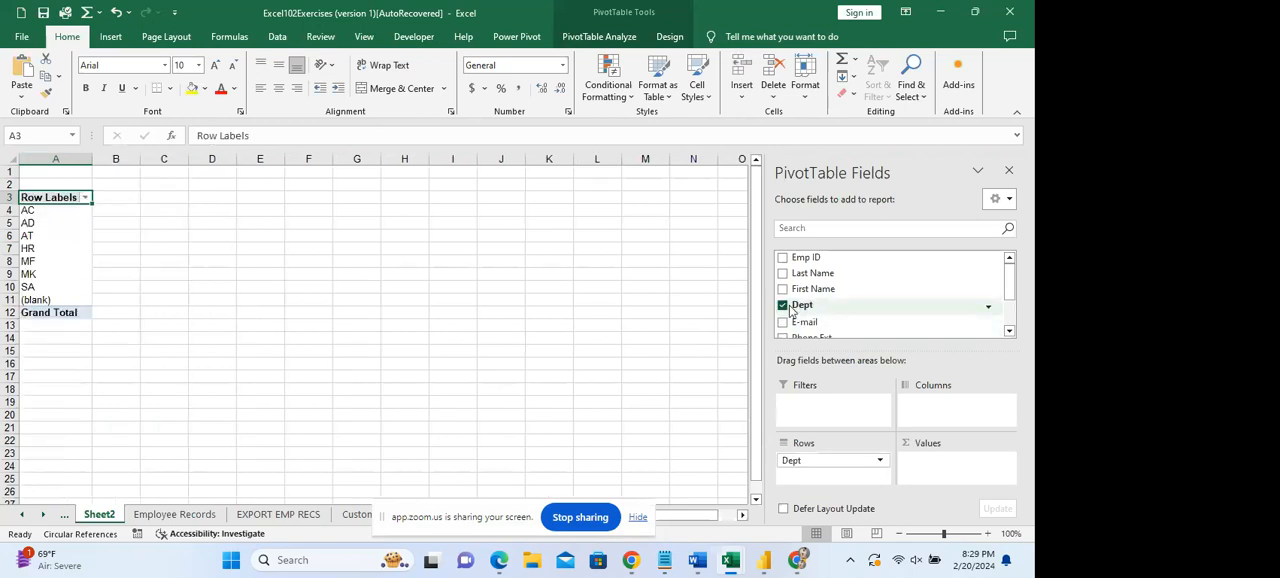
click(783, 258)
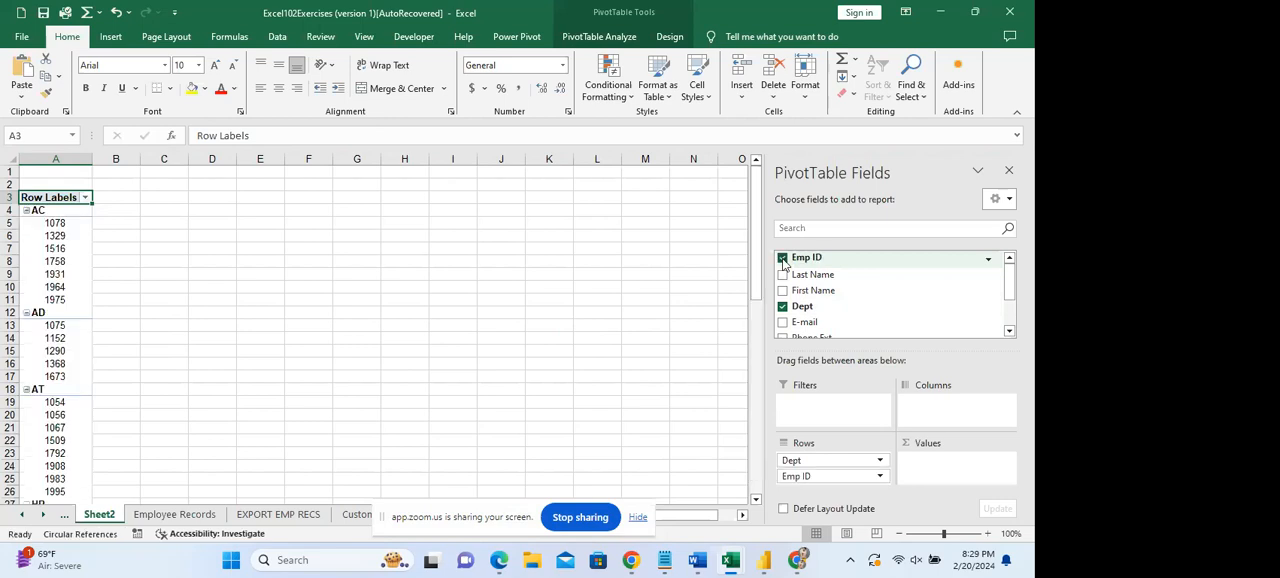
Move the Emp ID field from the rows to the values to count employees in each department.
drag(60, 223, 74, 300)
click(212, 299)
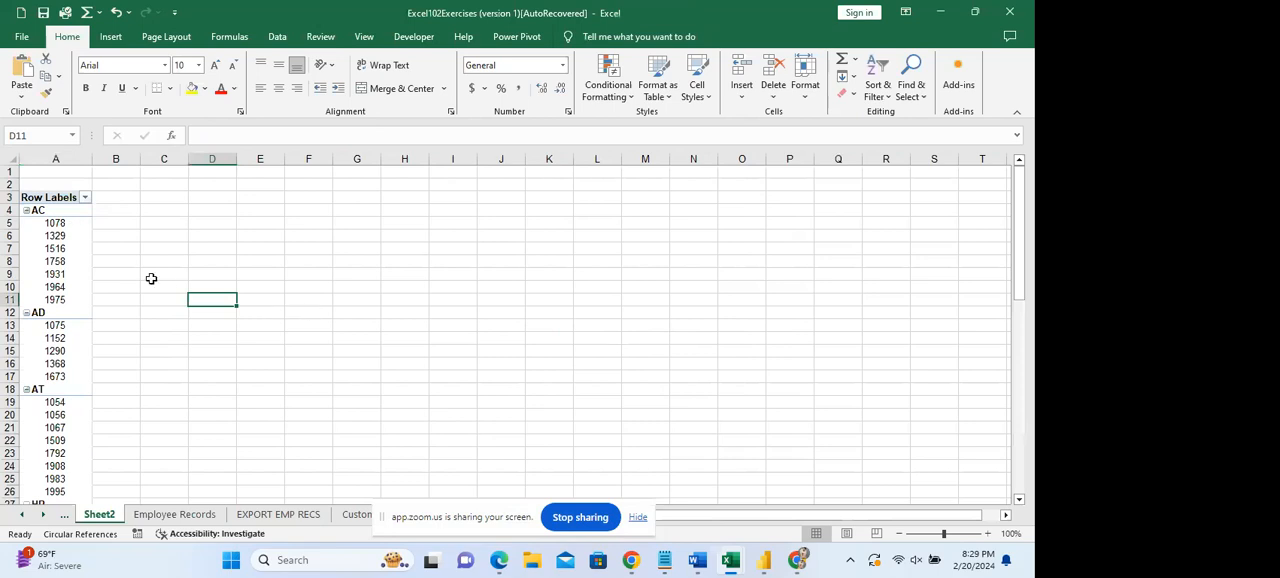
click(78, 267)
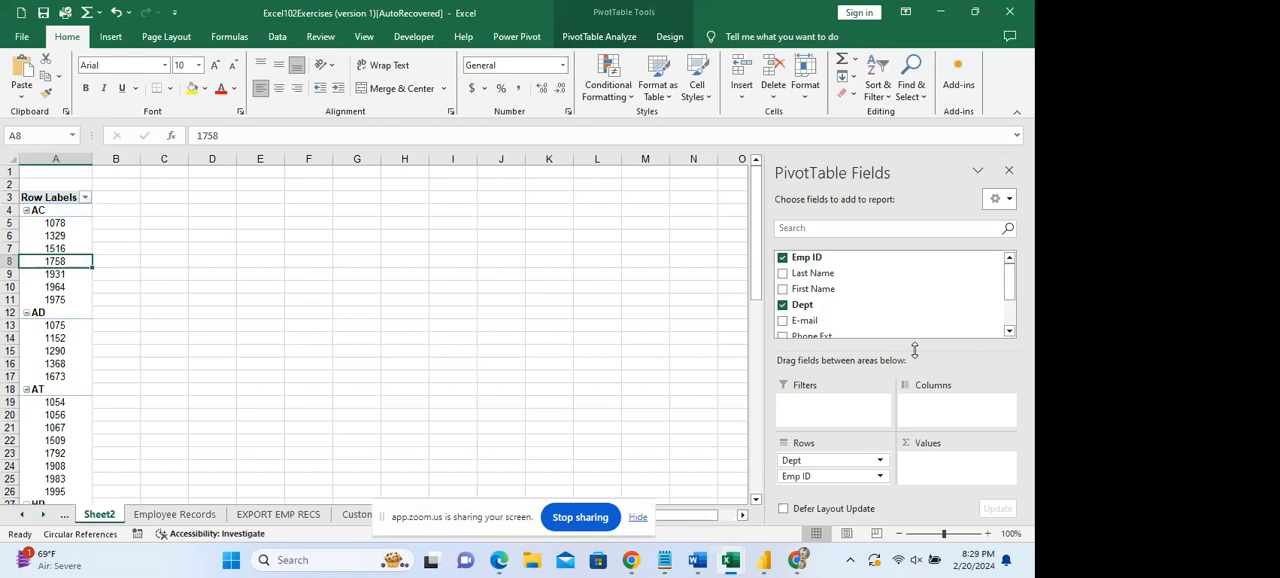
drag(914, 350, 912, 338)
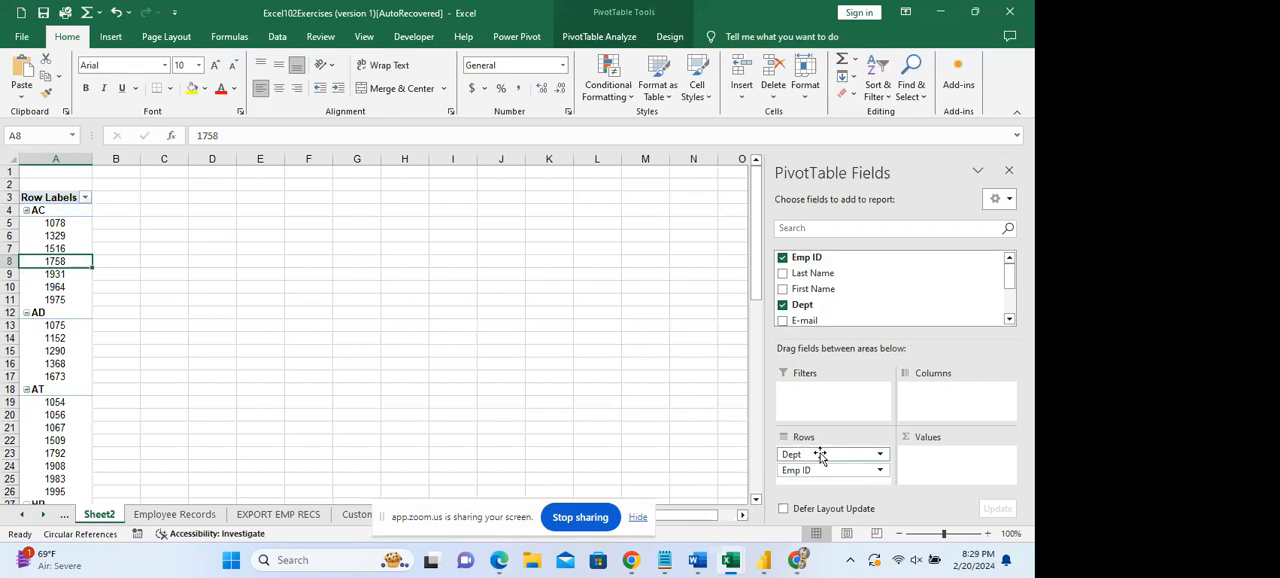
drag(826, 468, 935, 458)
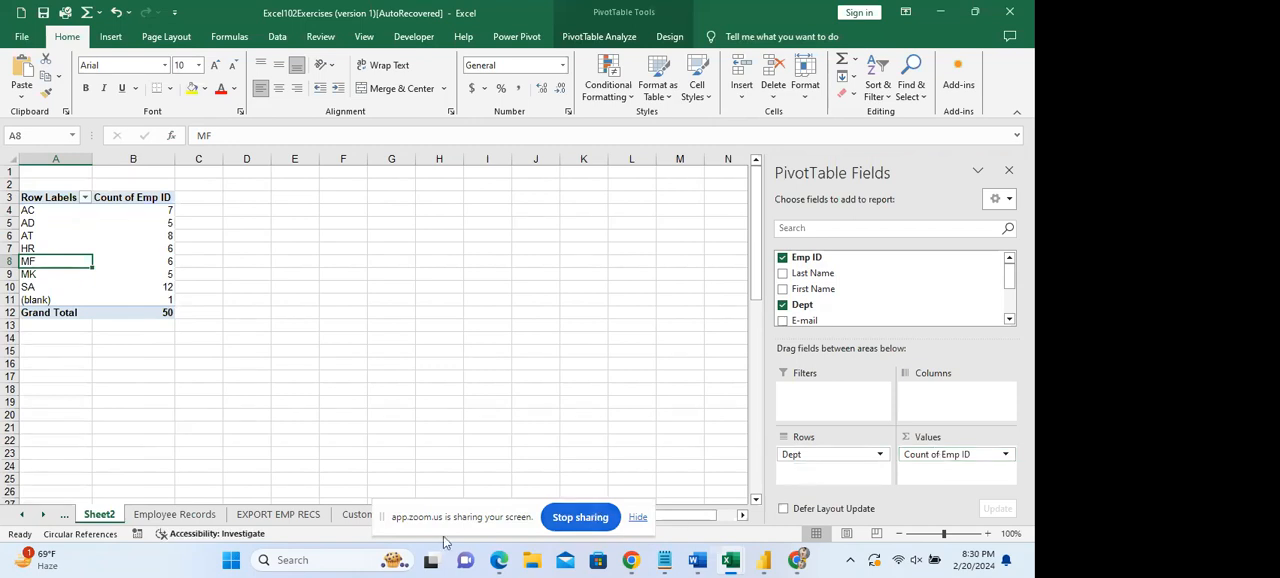
Check the Employee Records sheet down to its Total row and compare it with the PivotTable's department counts.
click(176, 516)
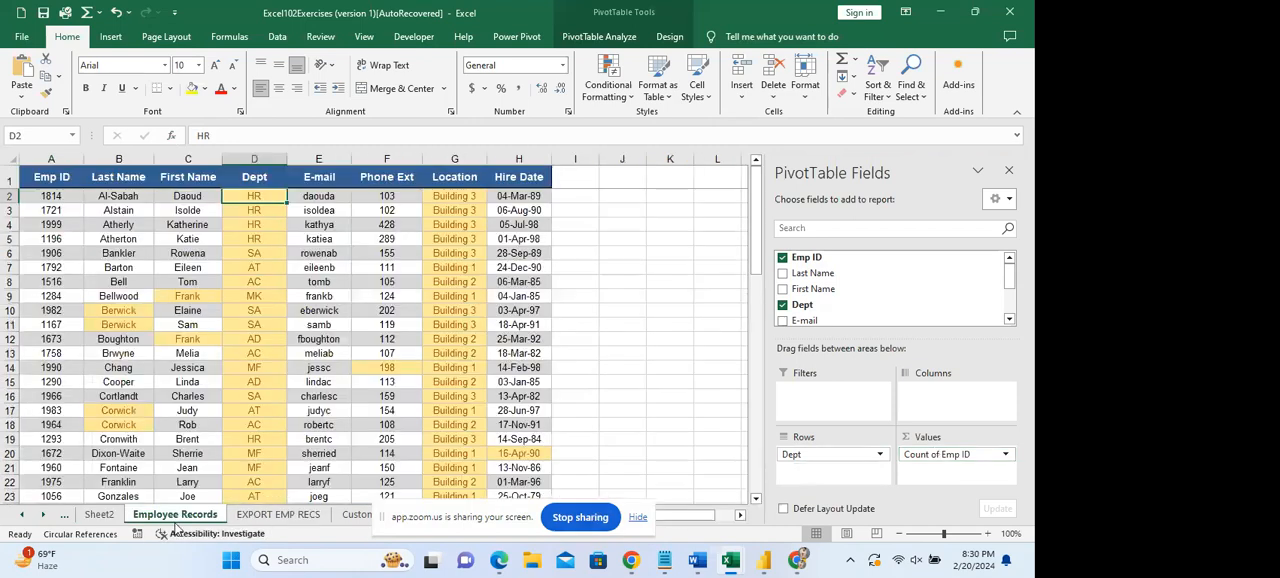
drag(1024, 252, 1017, 489)
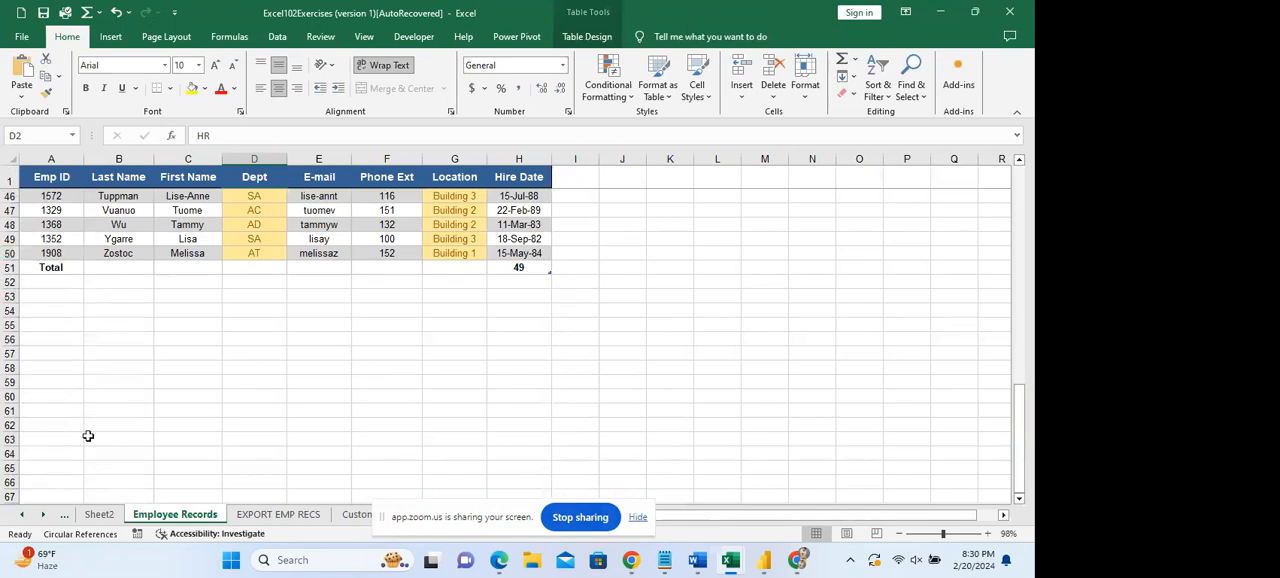
drag(89, 454, 94, 466)
click(100, 513)
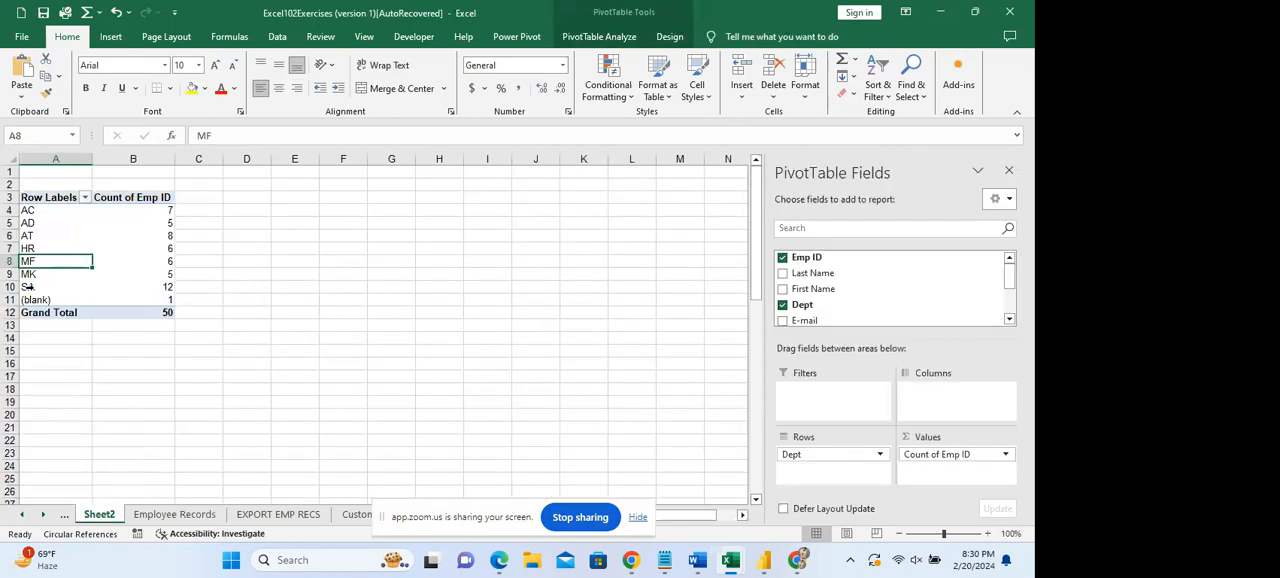
click(106, 288)
click(143, 236)
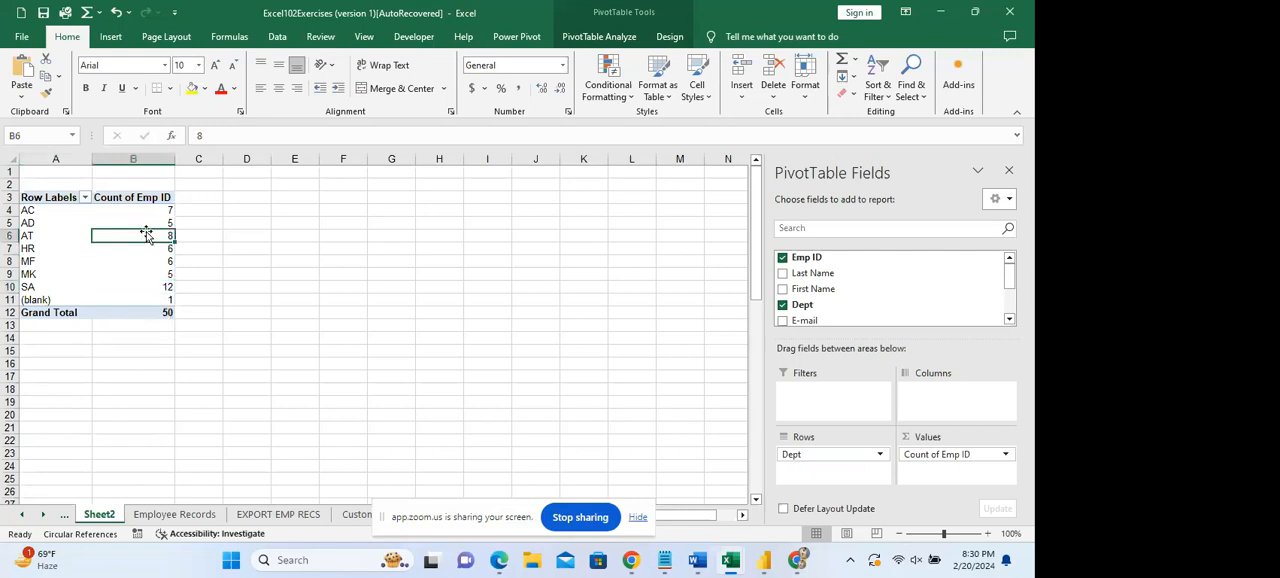
click(154, 212)
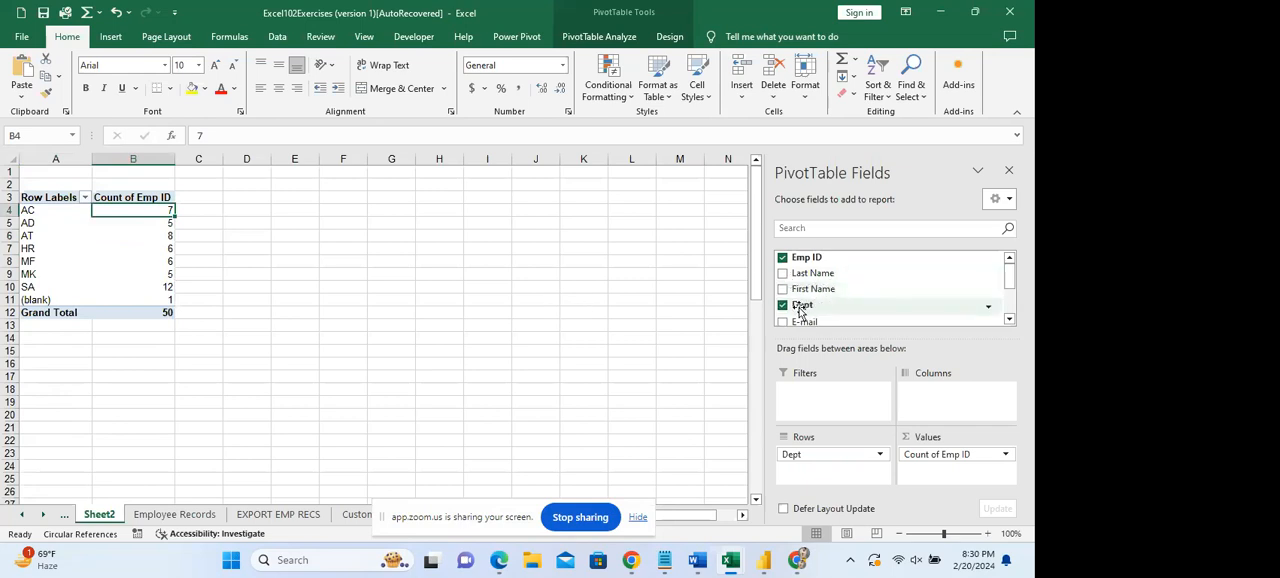
Remove the Dept field from the PivotTable and place it back in the rows.
click(783, 305)
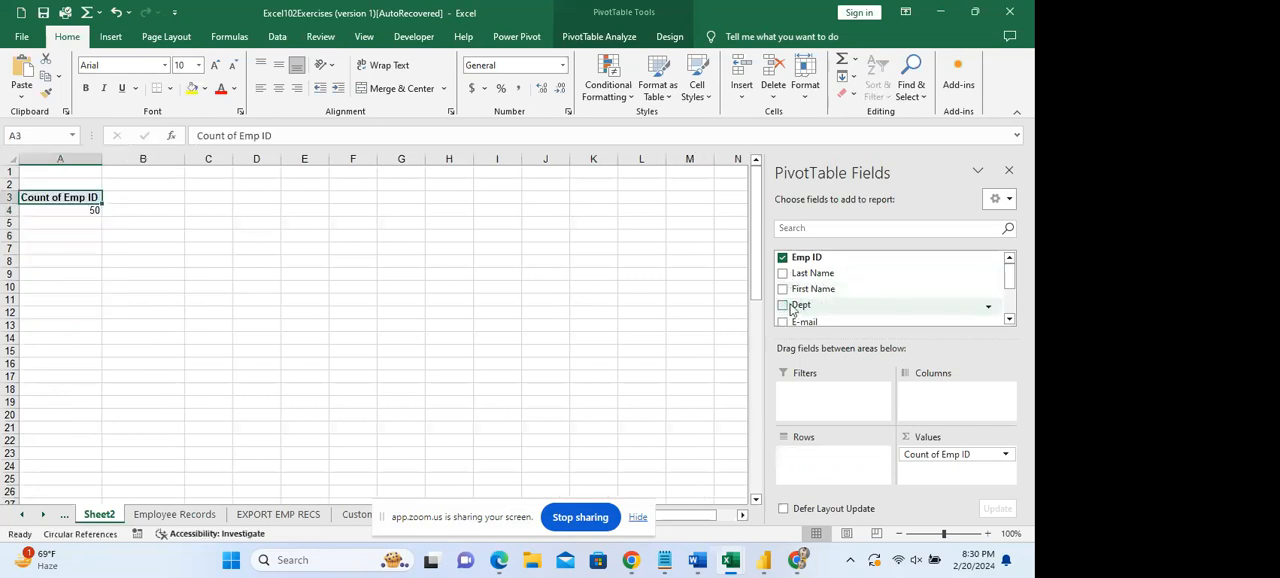
drag(803, 315, 806, 470)
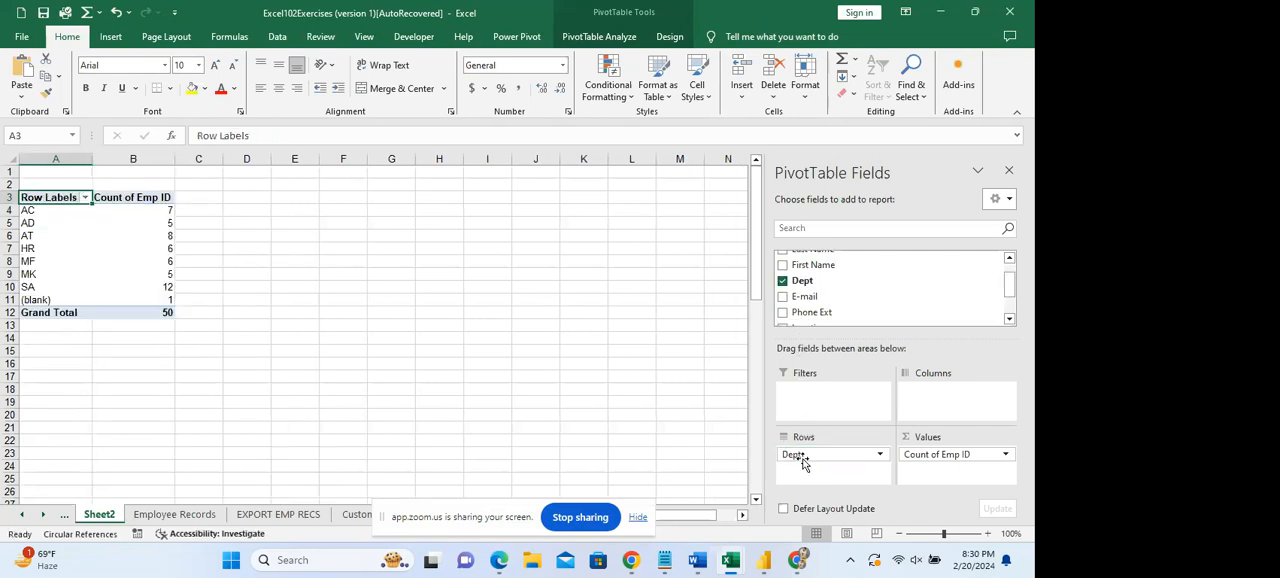
Summarize the Emp ID values by Sum and look over the resulting figures for each department.
click(968, 455)
click(960, 438)
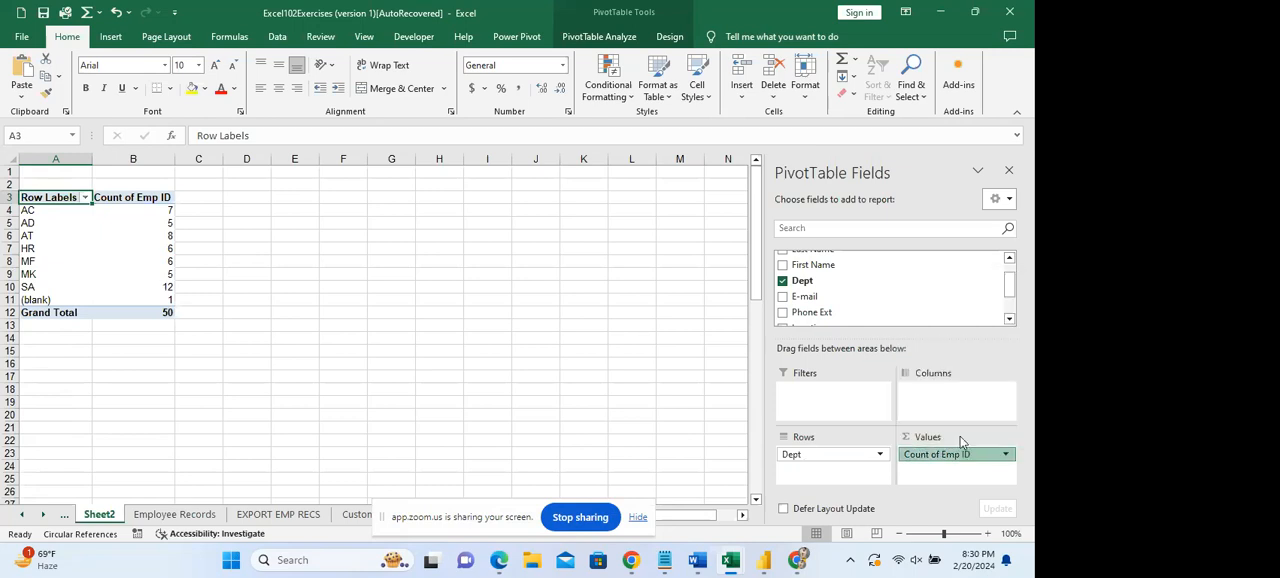
click(552, 259)
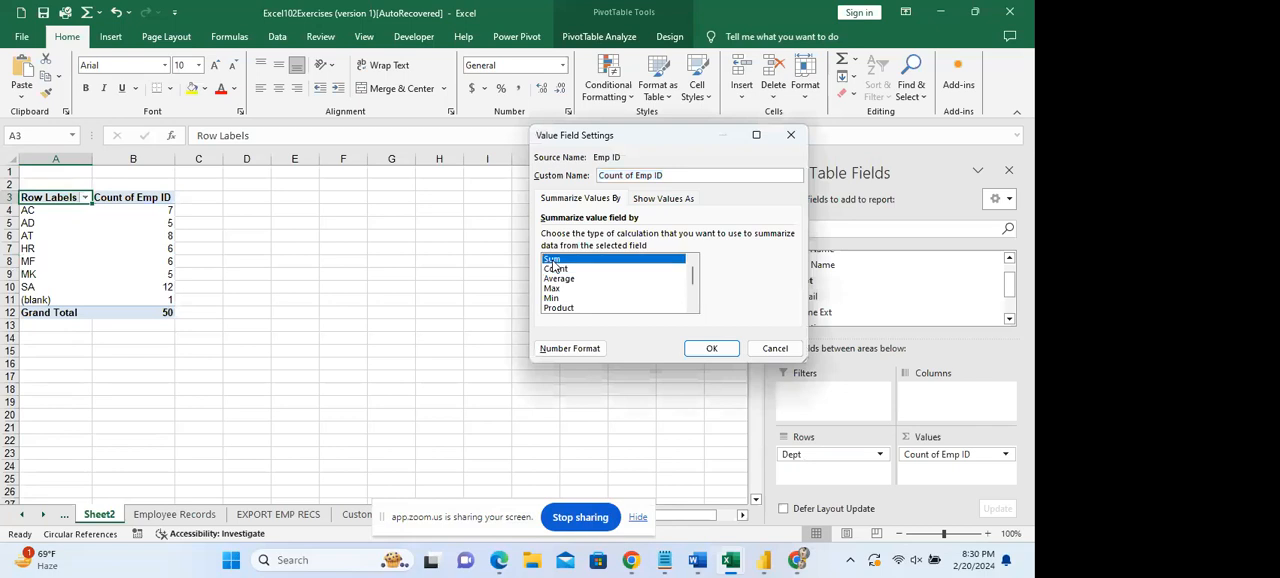
click(712, 348)
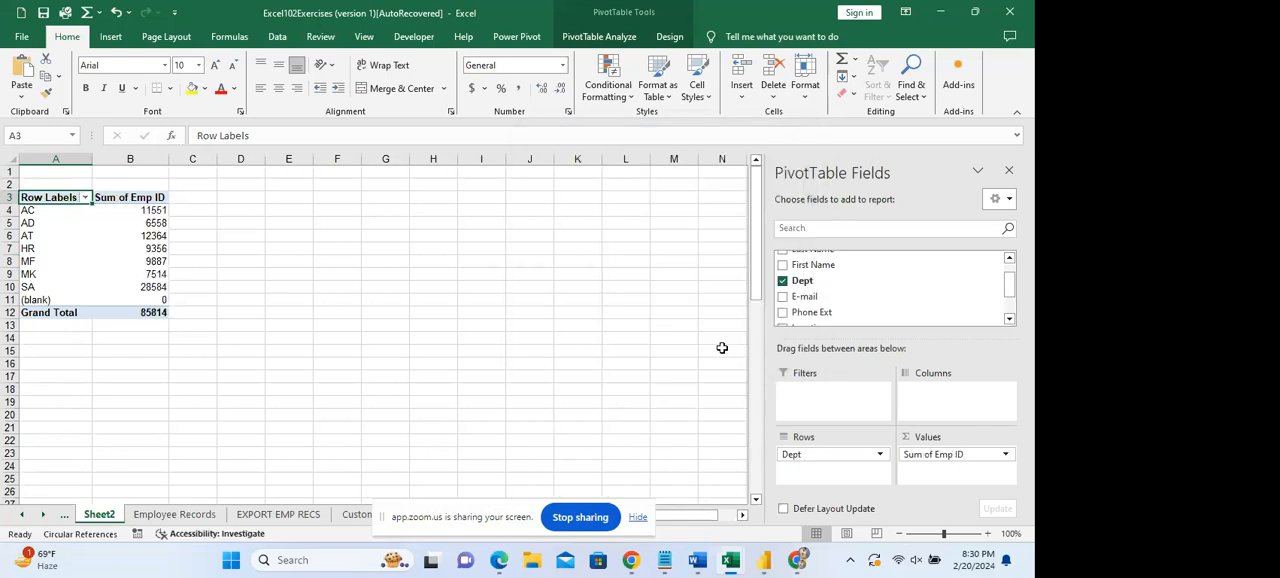
click(153, 212)
mouse_move(153, 212)
mouse_down()
mouse_move(163, 301)
mouse_move(163, 210)
mouse_up()
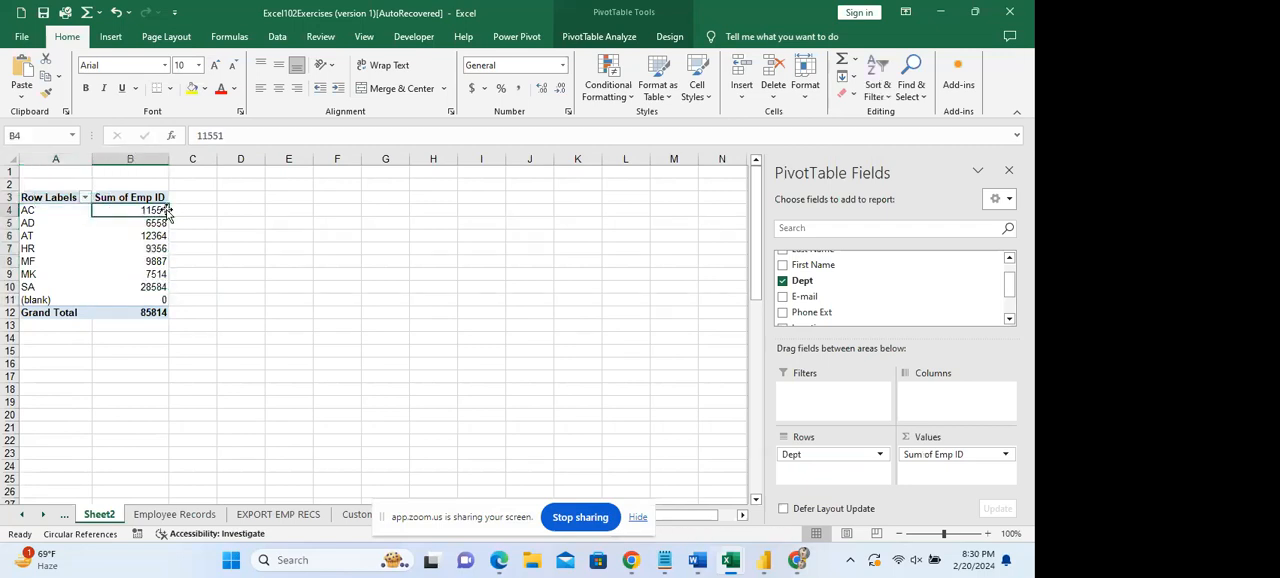
click(148, 259)
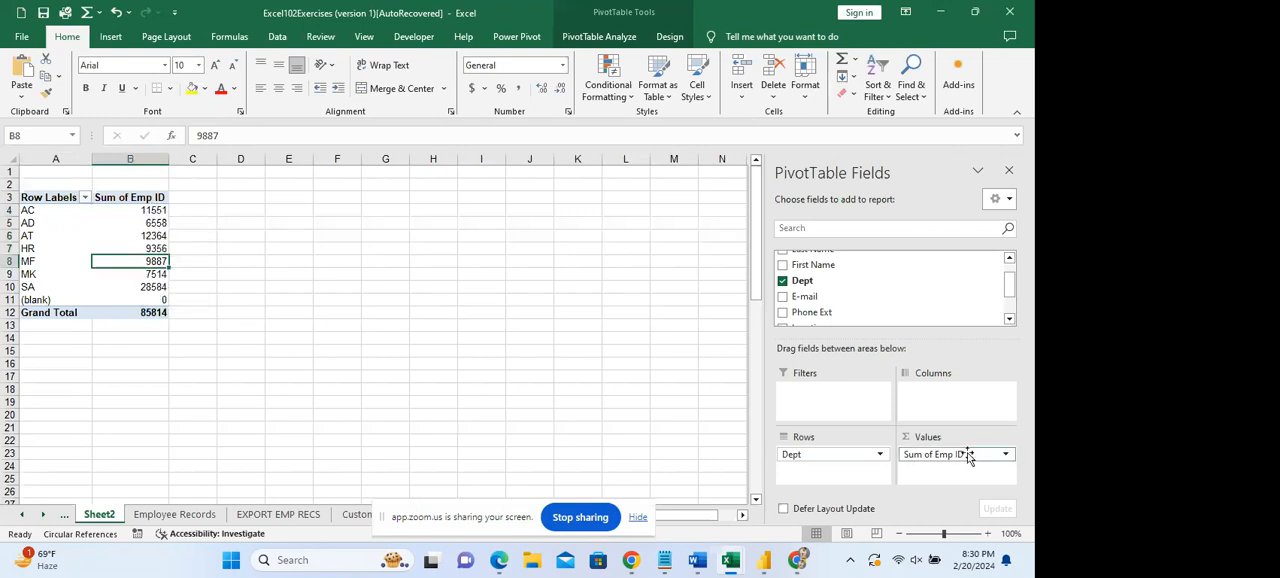
Move the Emp ID field from the values to the columns and on to the PivotTable's filters.
drag(950, 456, 952, 408)
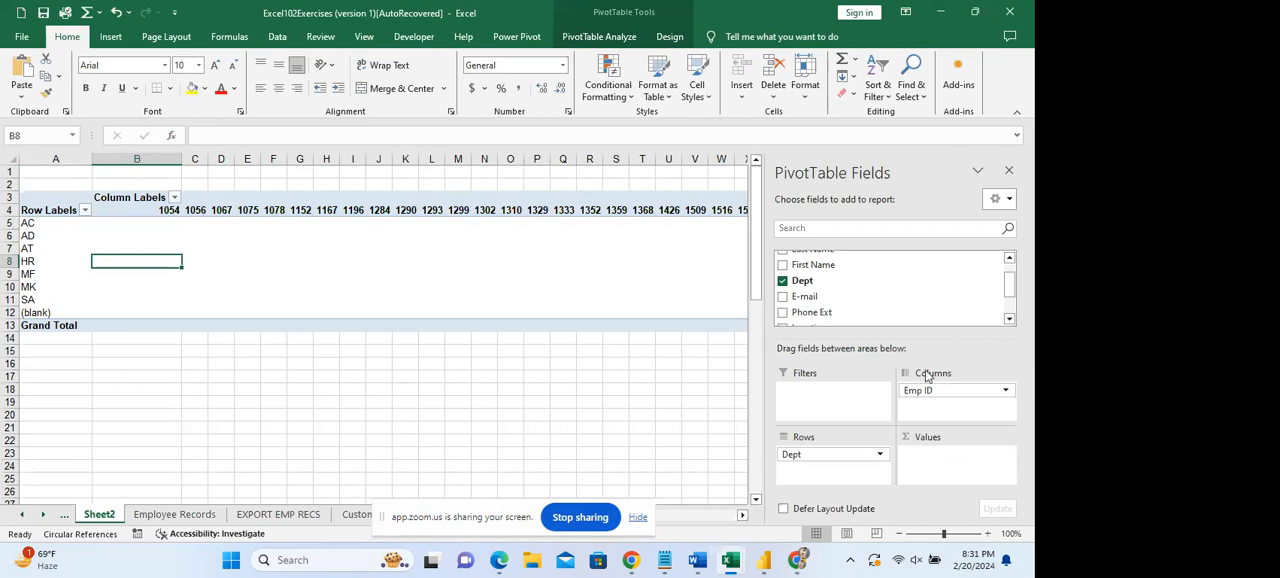
drag(926, 390, 847, 403)
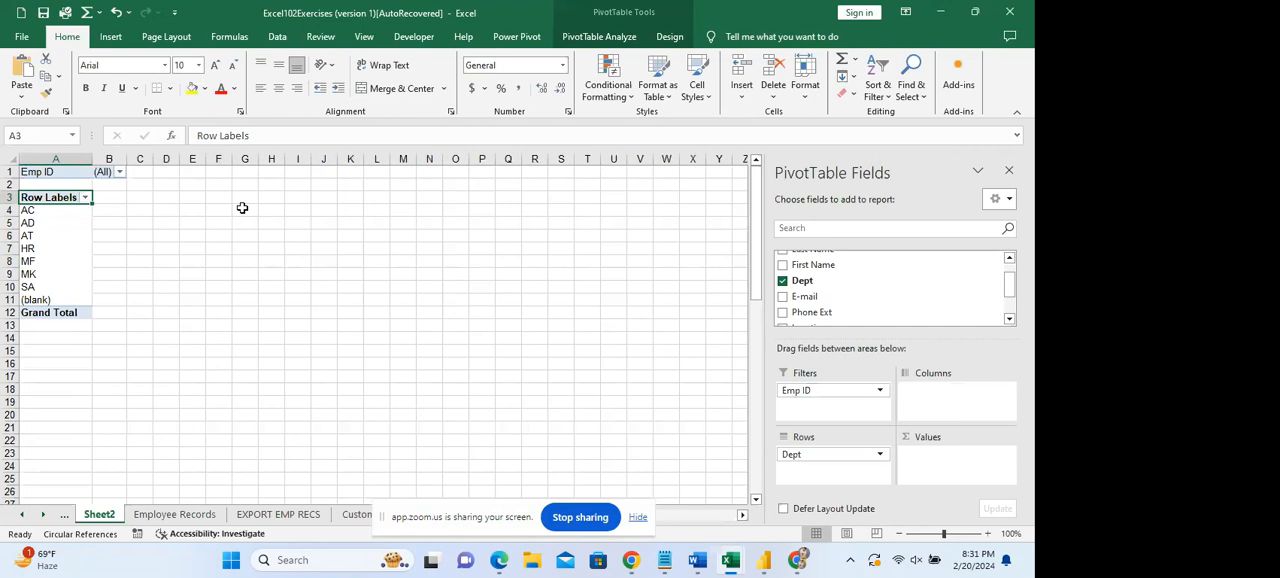
Allow multiple items to be selected in the PivotTable's Emp ID filter.
click(119, 172)
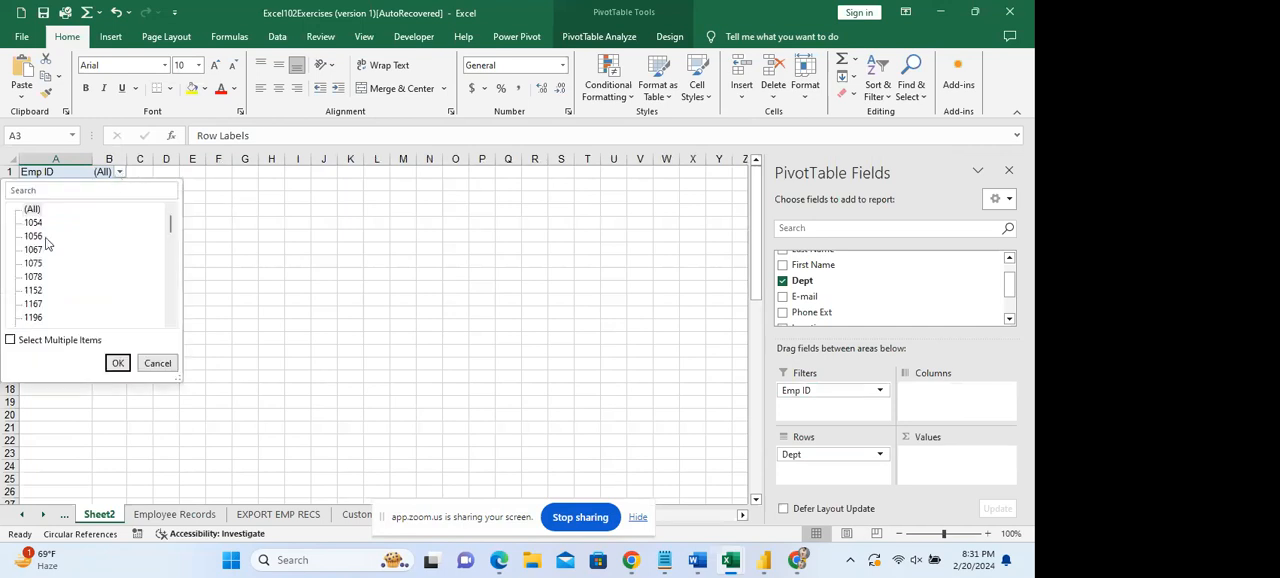
click(10, 341)
click(116, 362)
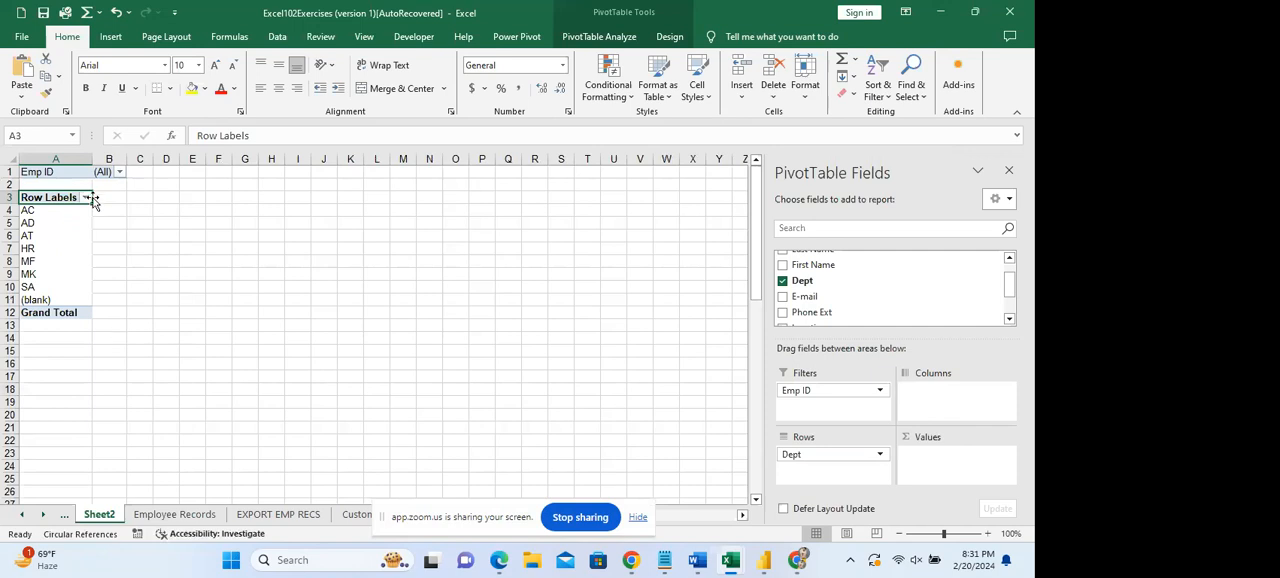
Check the filter choices offered for the PivotTable's row labels and for the Emp ID filter.
click(109, 207)
click(86, 198)
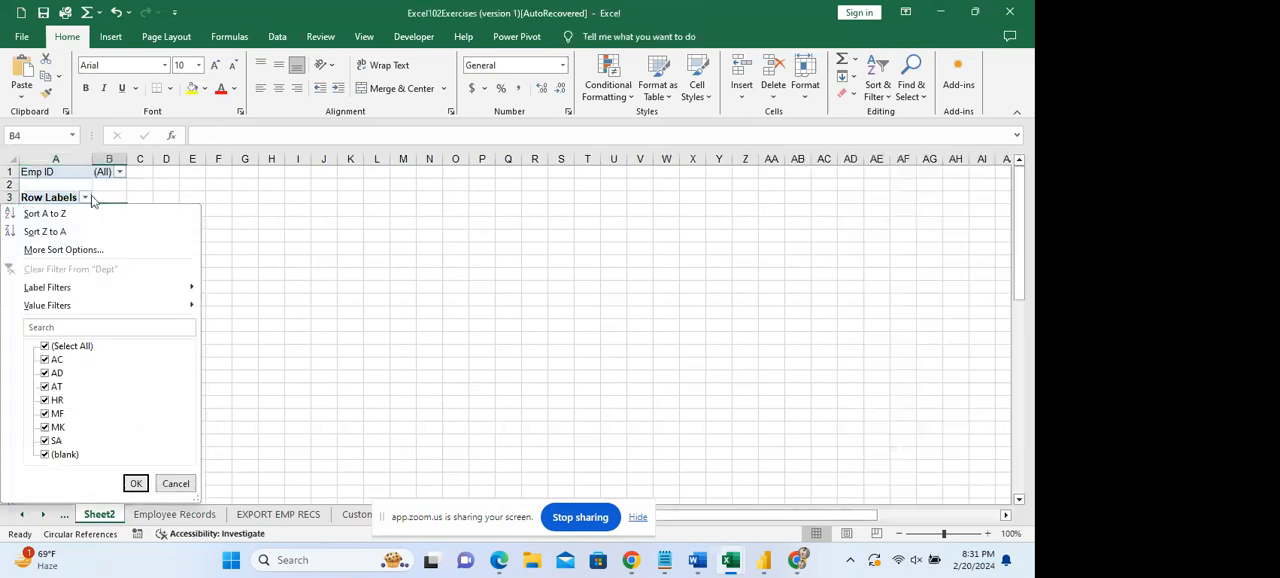
click(80, 199)
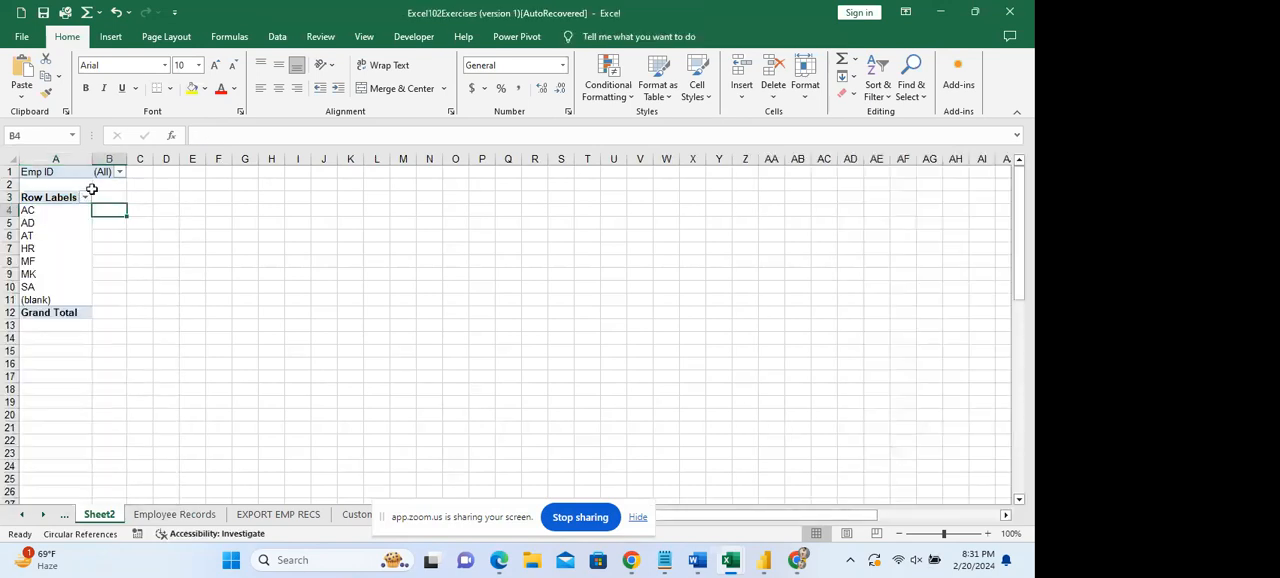
click(119, 173)
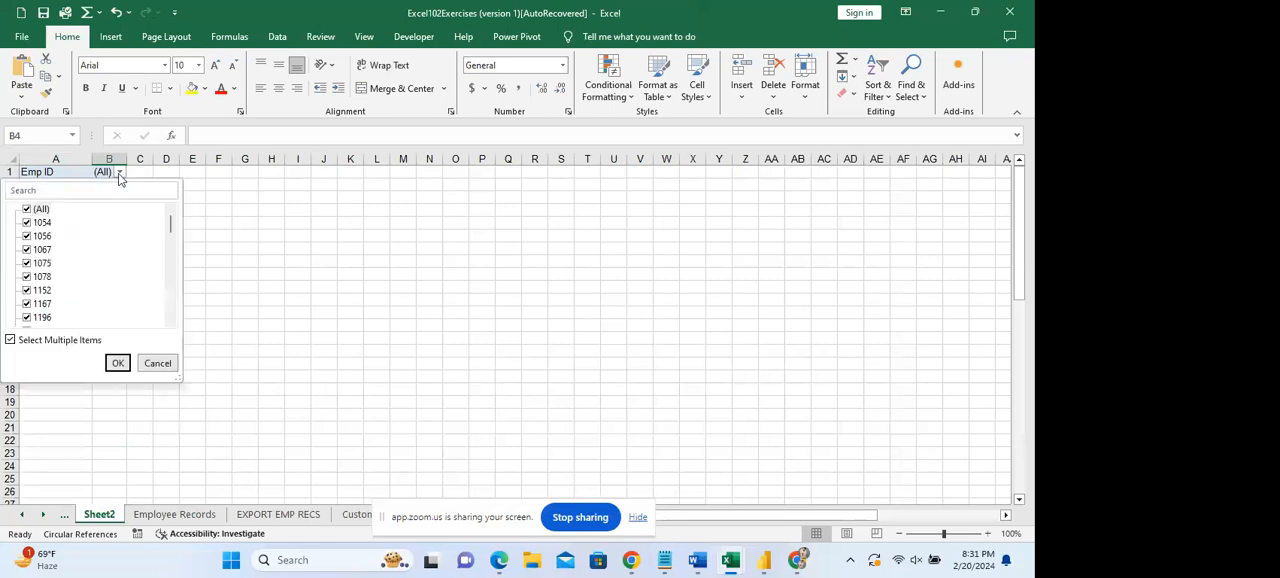
click(119, 175)
click(24, 223)
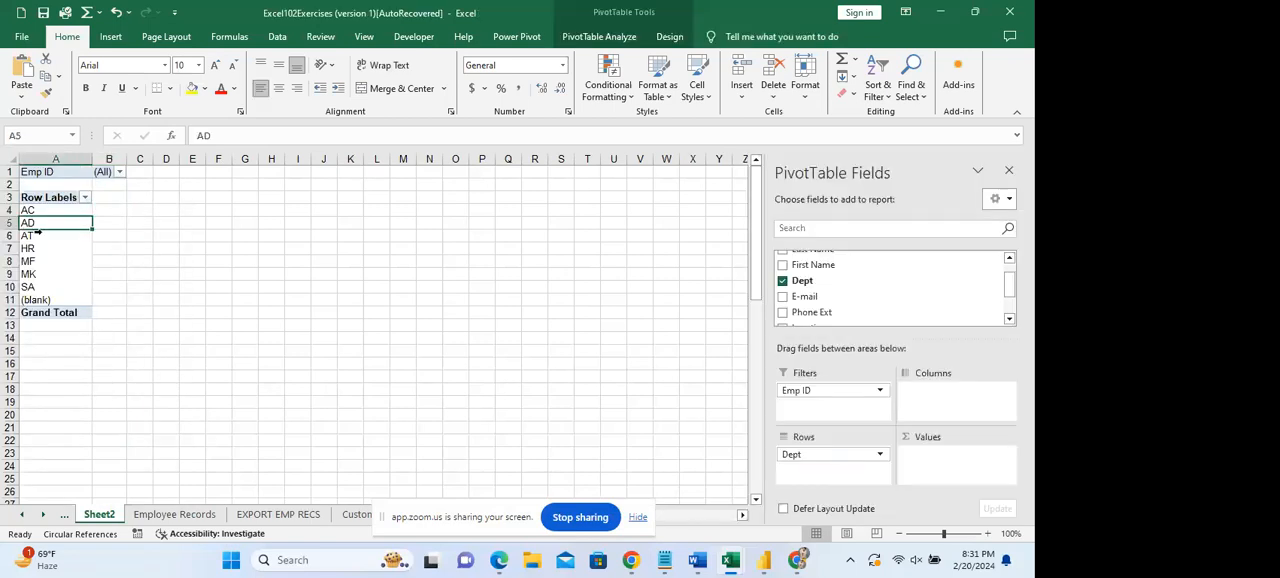
Move the Emp ID field from the filters to the PivotTable's values and look over the count for each department.
drag(855, 391, 940, 455)
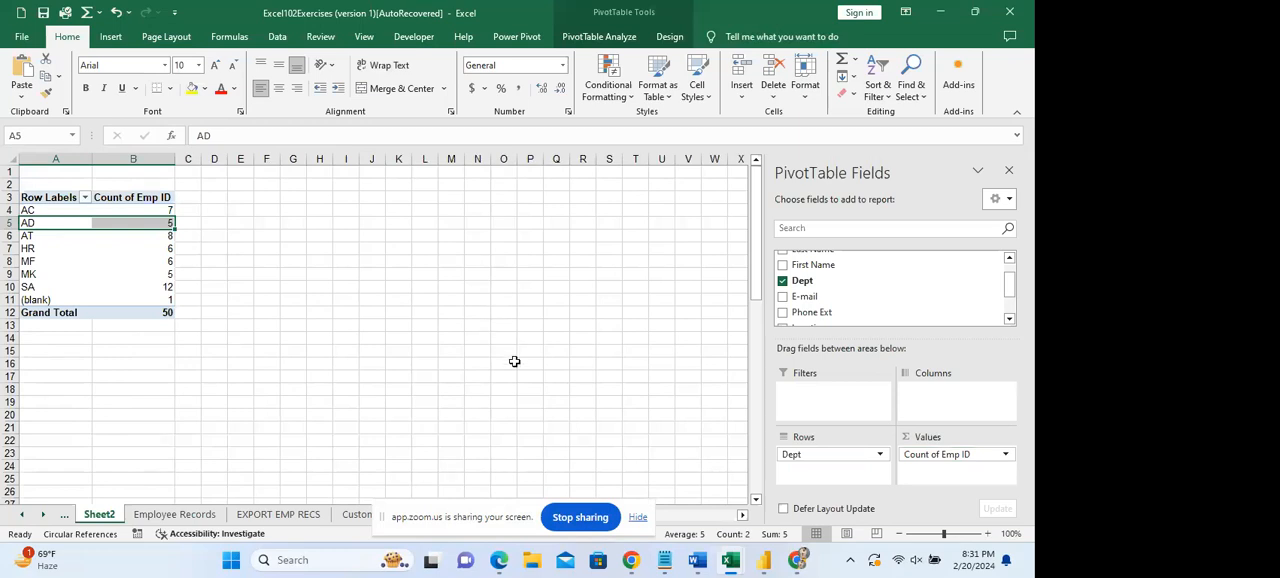
click(111, 262)
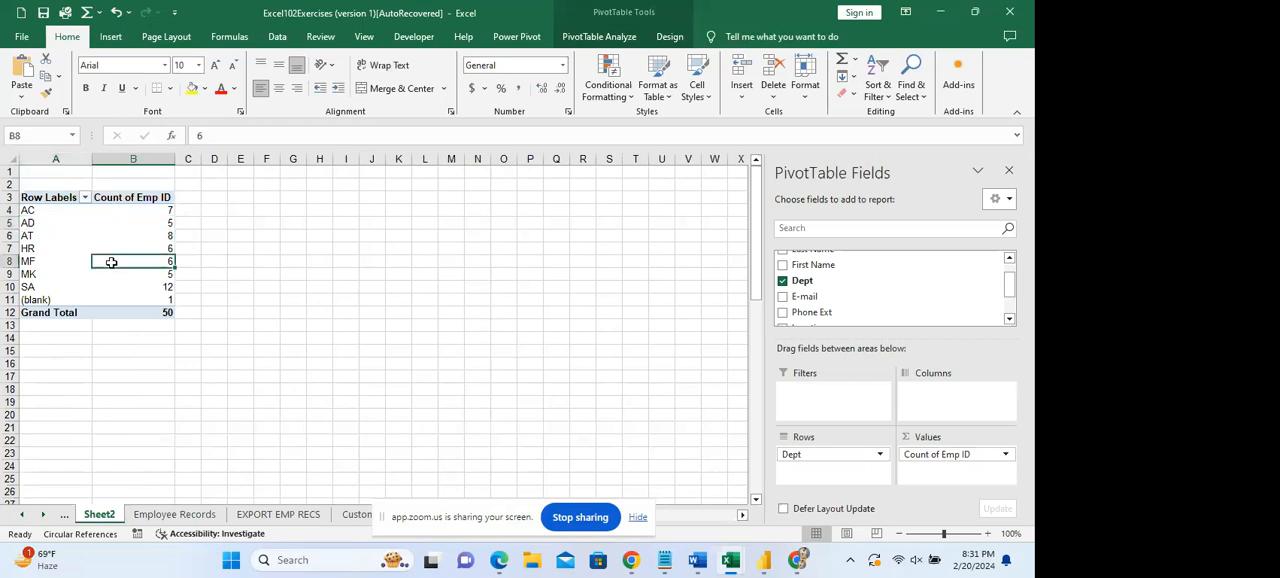
click(63, 238)
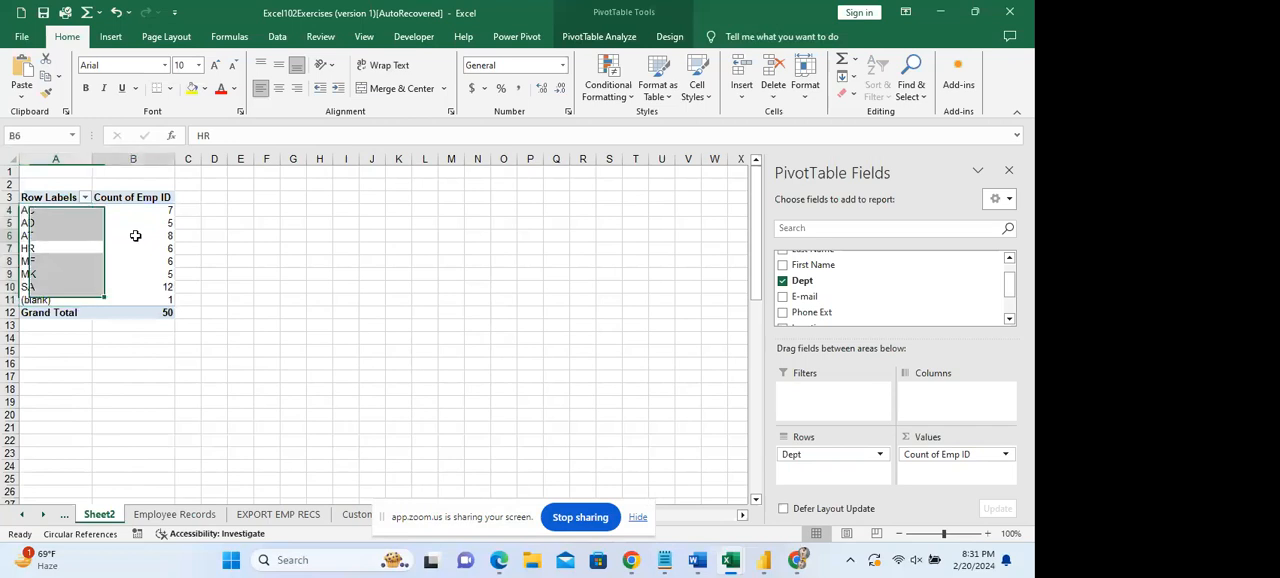
click(134, 236)
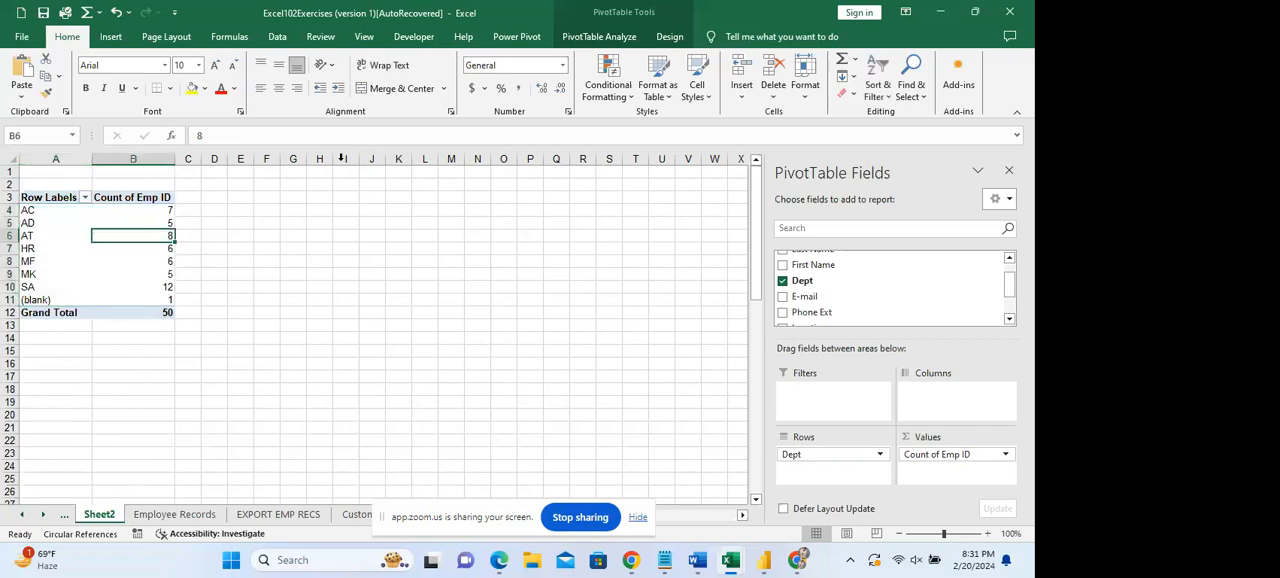
Rename the PivotTable as PivotTable and hide the PivotTable field list.
click(600, 40)
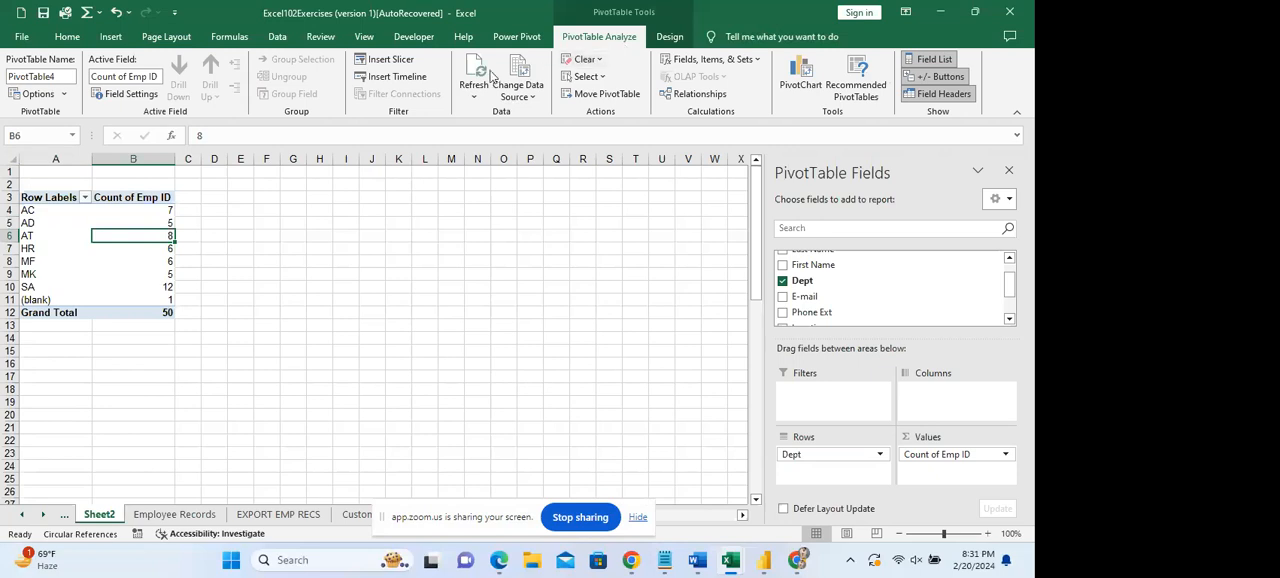
click(67, 76)
click(58, 77)
key(Return)
click(1009, 171)
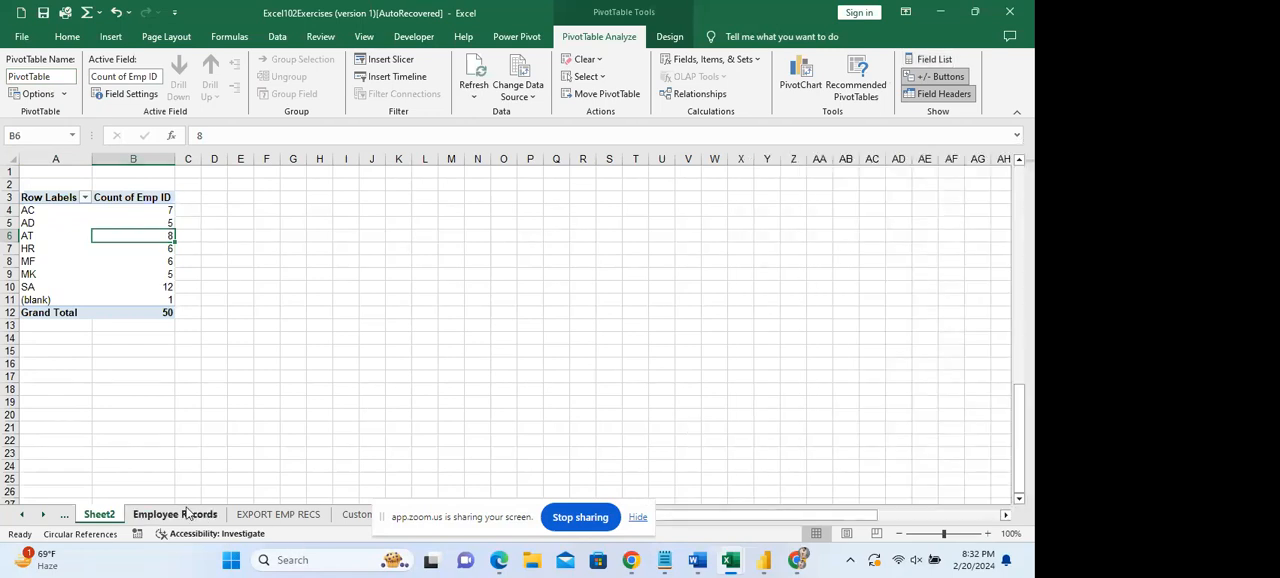
Select the whole table on the Employee Records sheet and look over its records from the Total row up to the header.
click(186, 513)
click(542, 265)
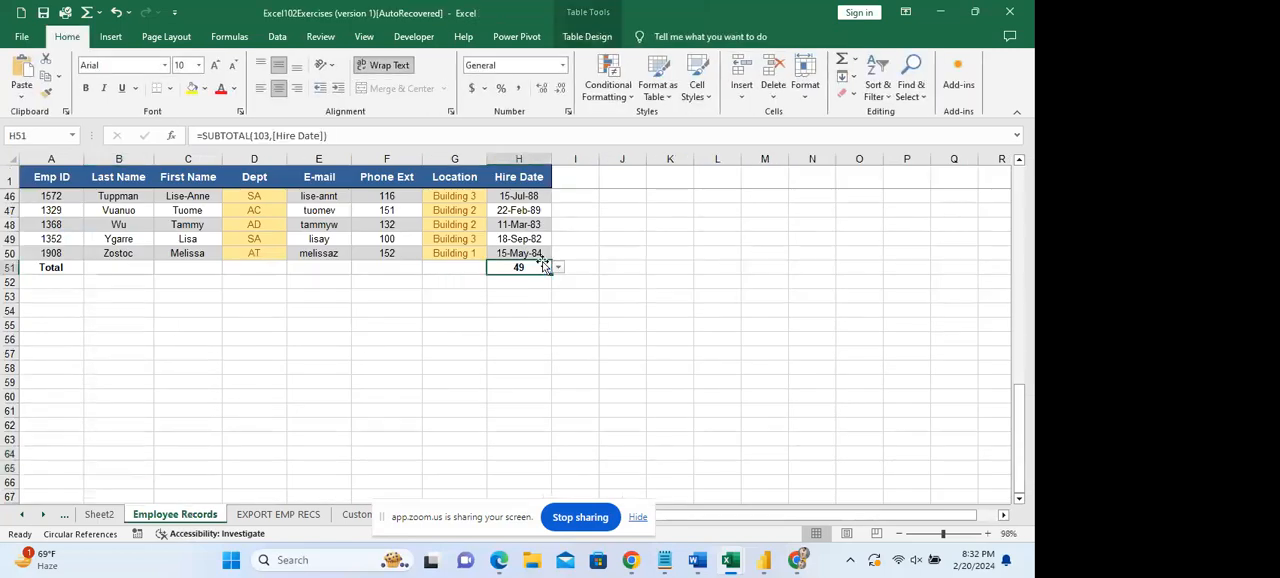
key(ctrl+a)
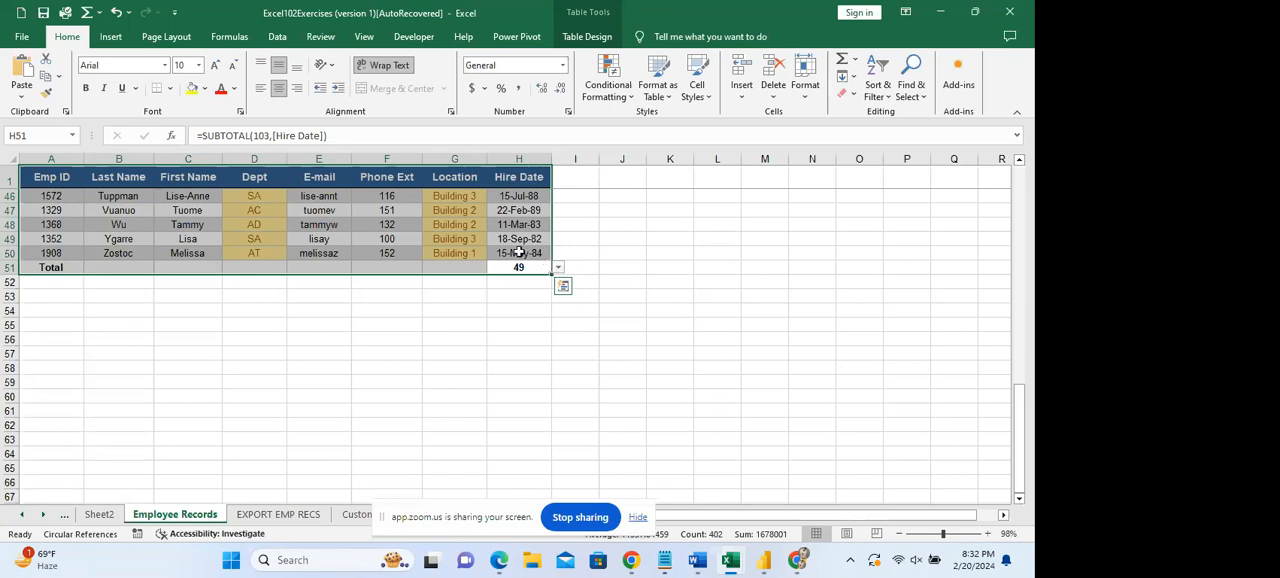
click(514, 37)
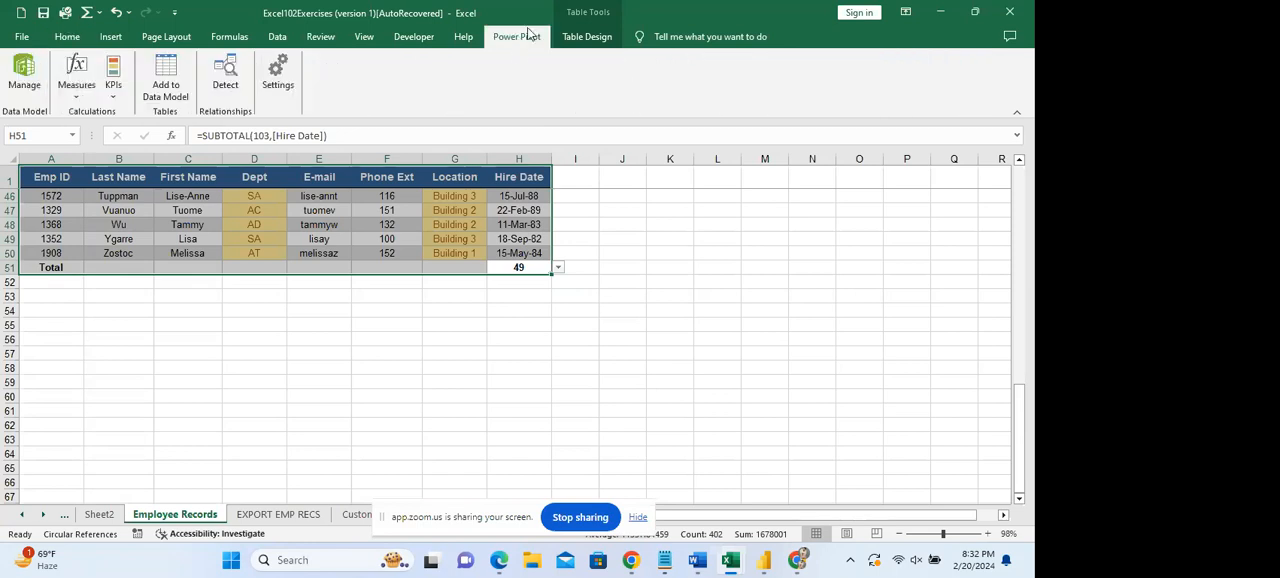
click(376, 210)
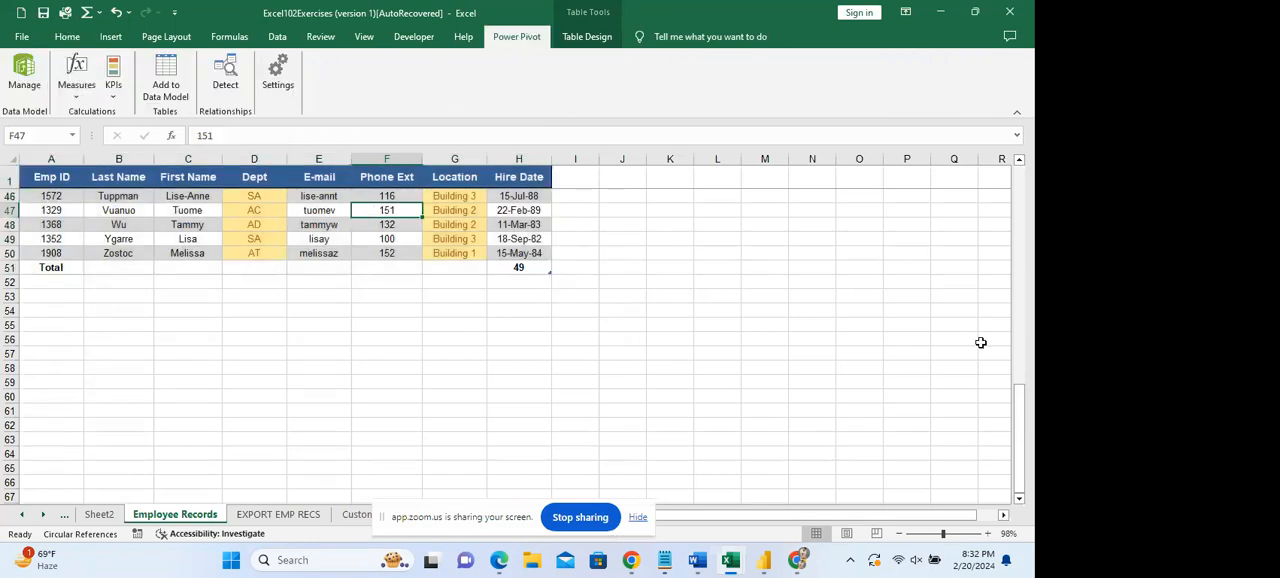
drag(1023, 406, 1024, 190)
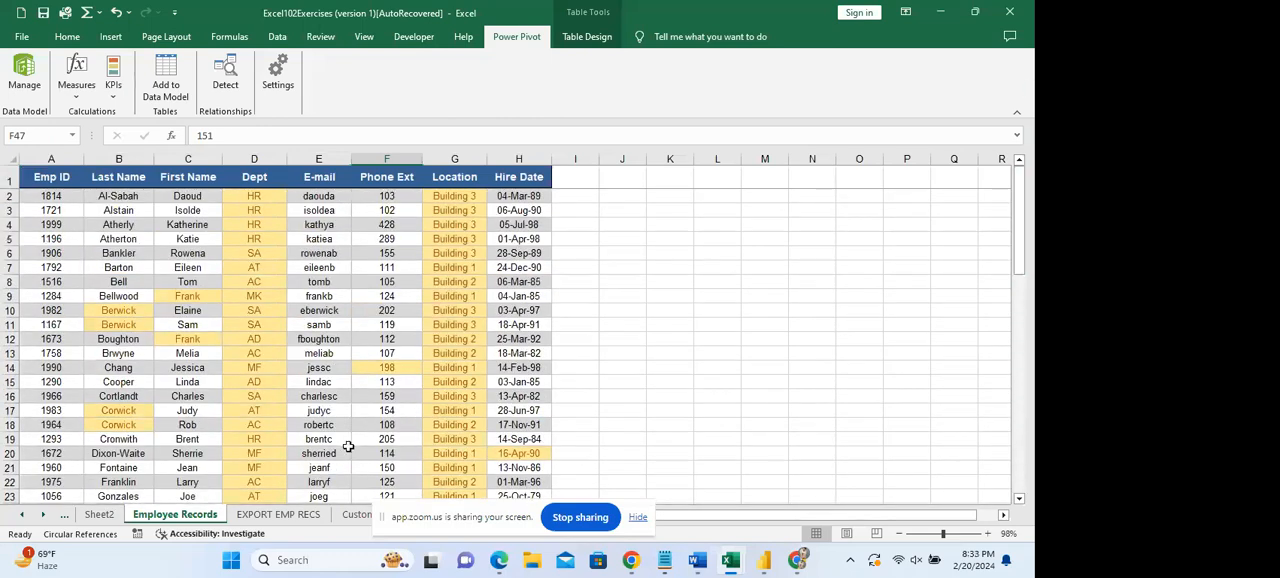
Return to Sheet2 and insert a slicer for the Dept field of the PivotTable.
click(99, 516)
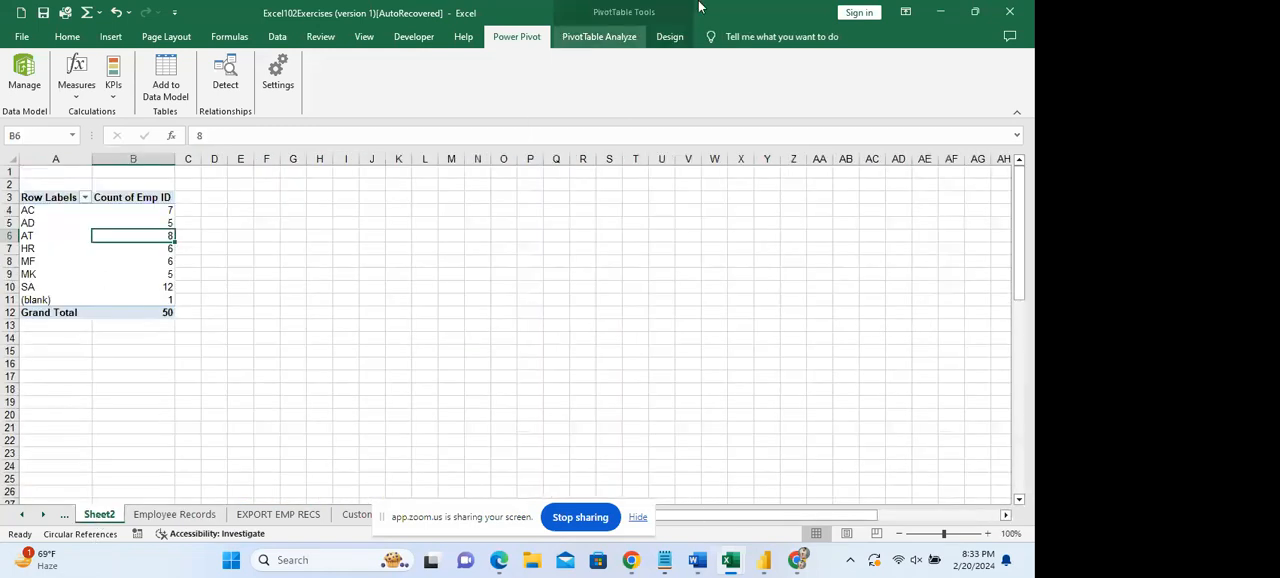
click(620, 40)
click(655, 38)
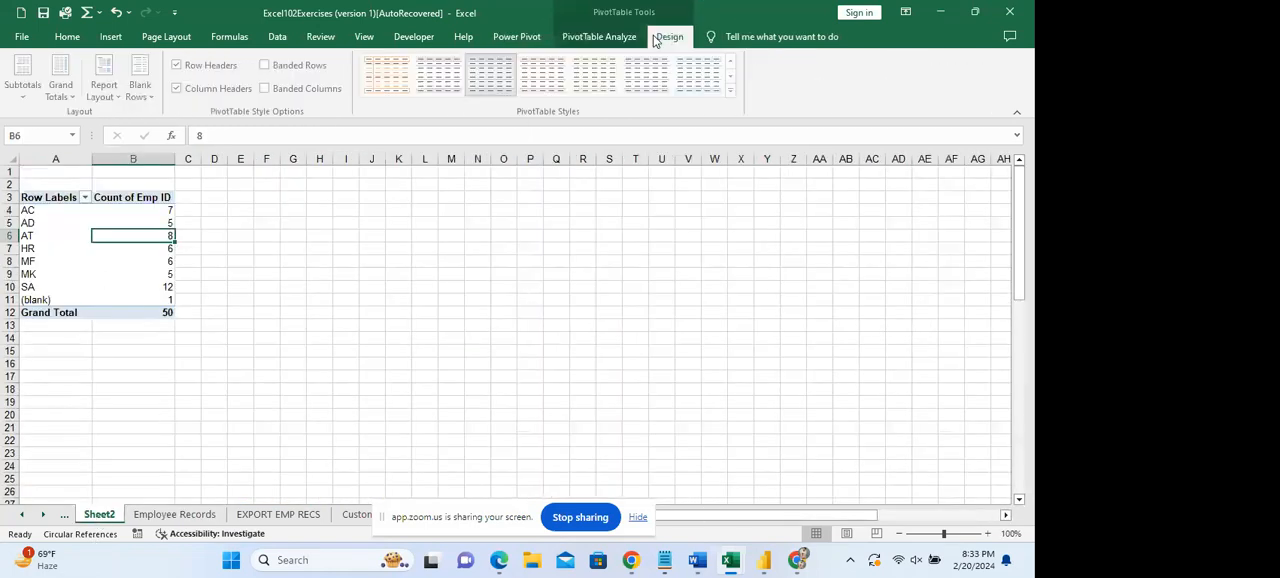
click(618, 40)
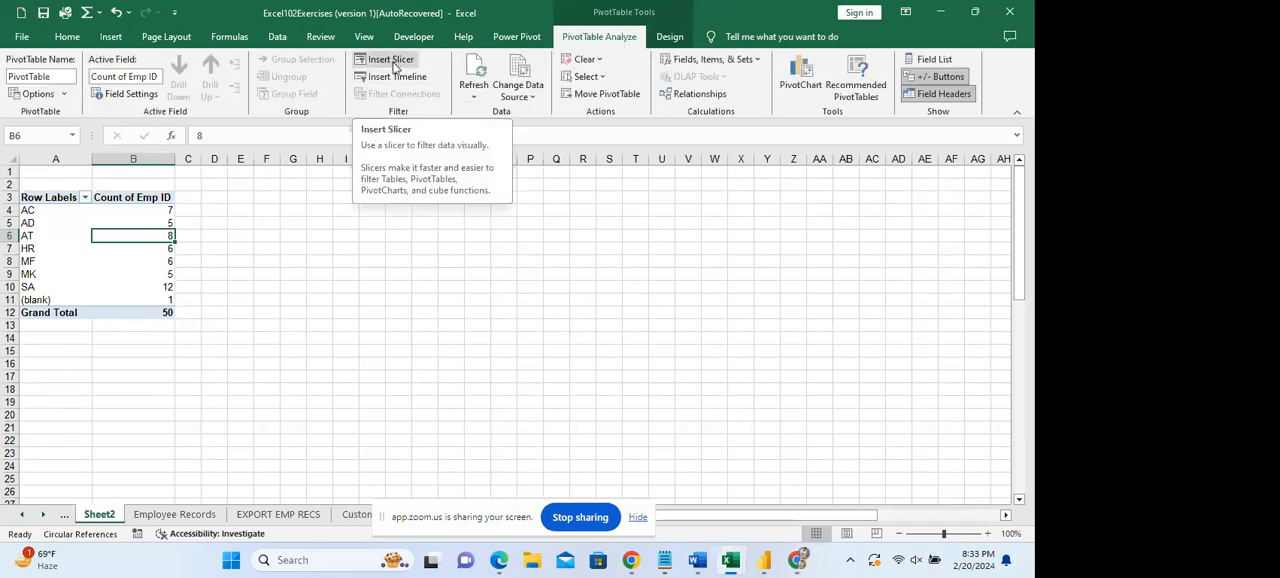
click(394, 64)
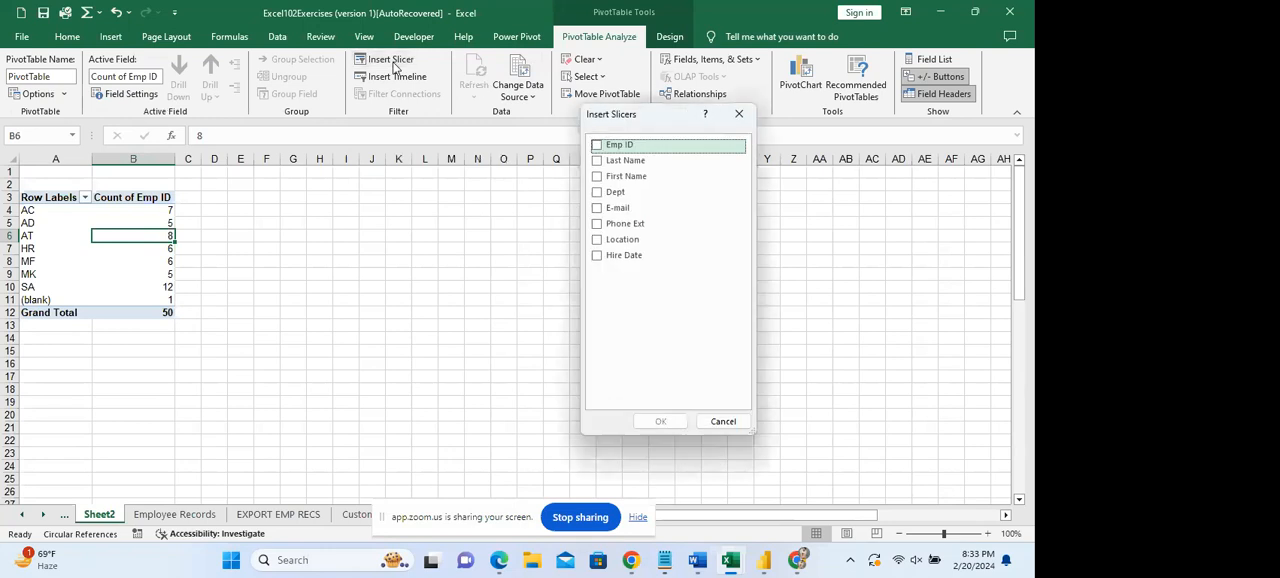
click(597, 196)
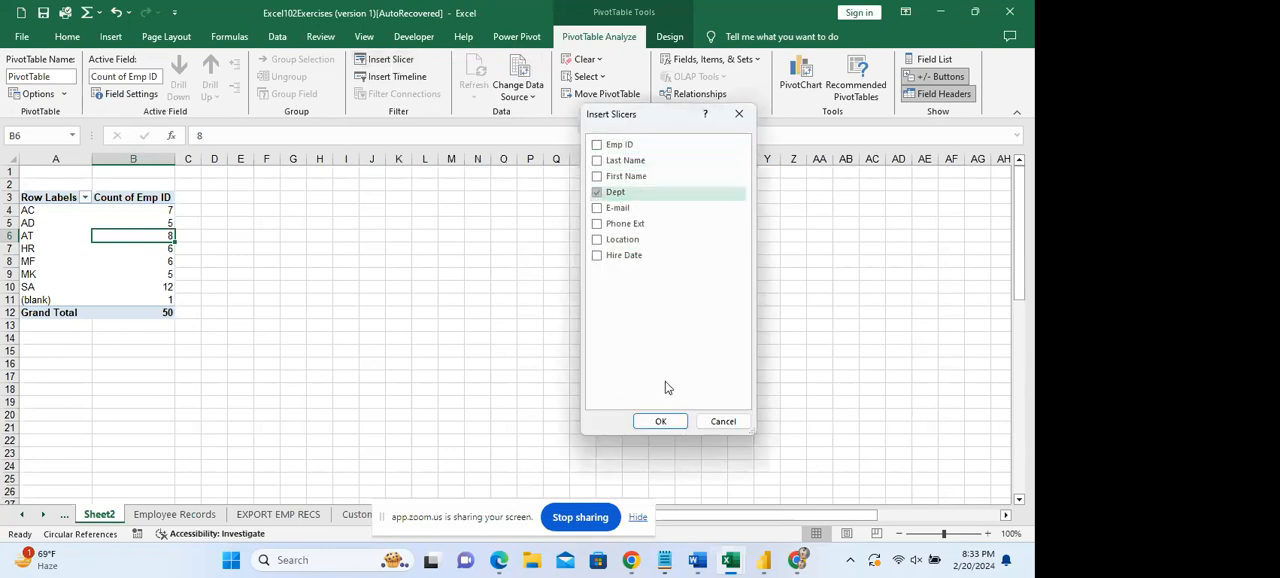
click(657, 421)
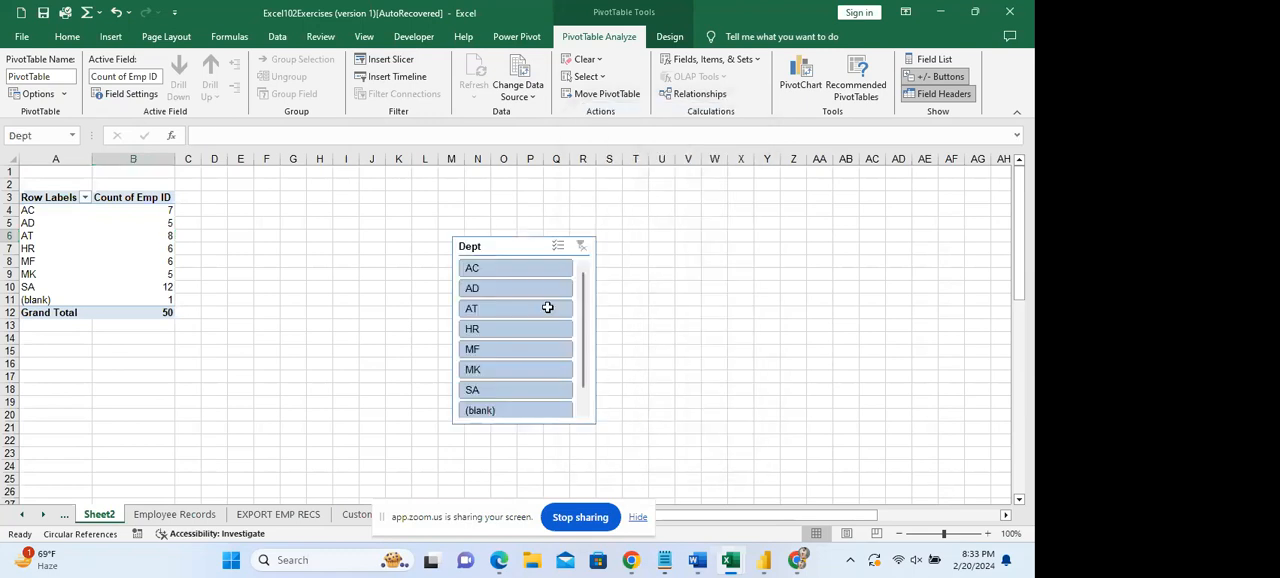
Filter the PivotTable with the Dept slicer by single departments, then by AC, AD, AT and HR together.
click(512, 272)
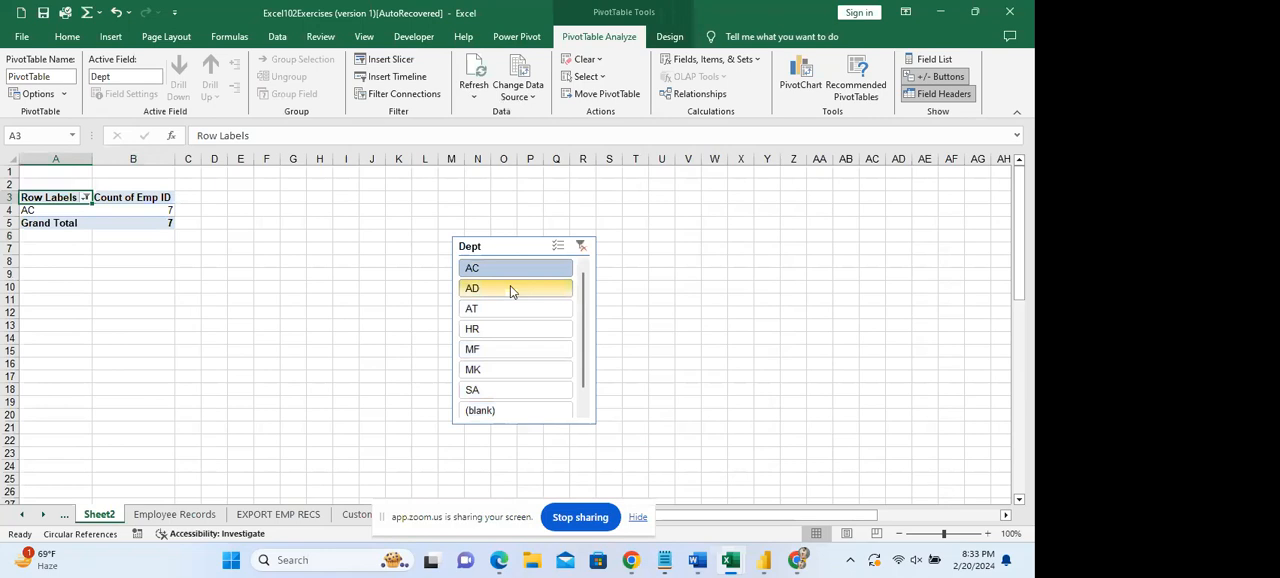
click(510, 287)
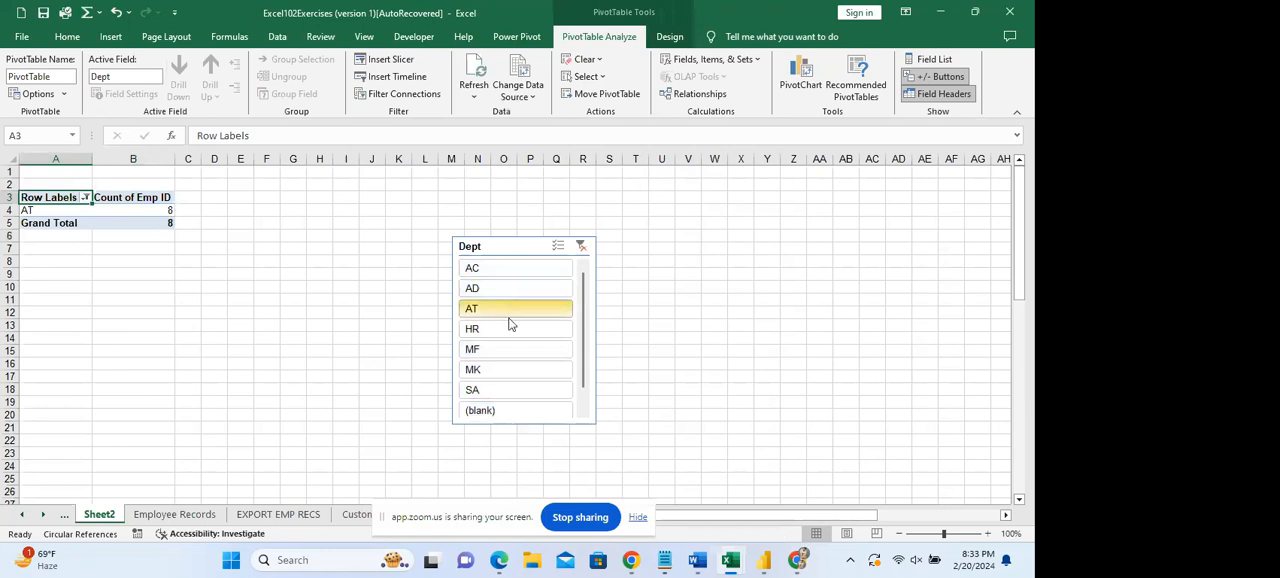
click(508, 330)
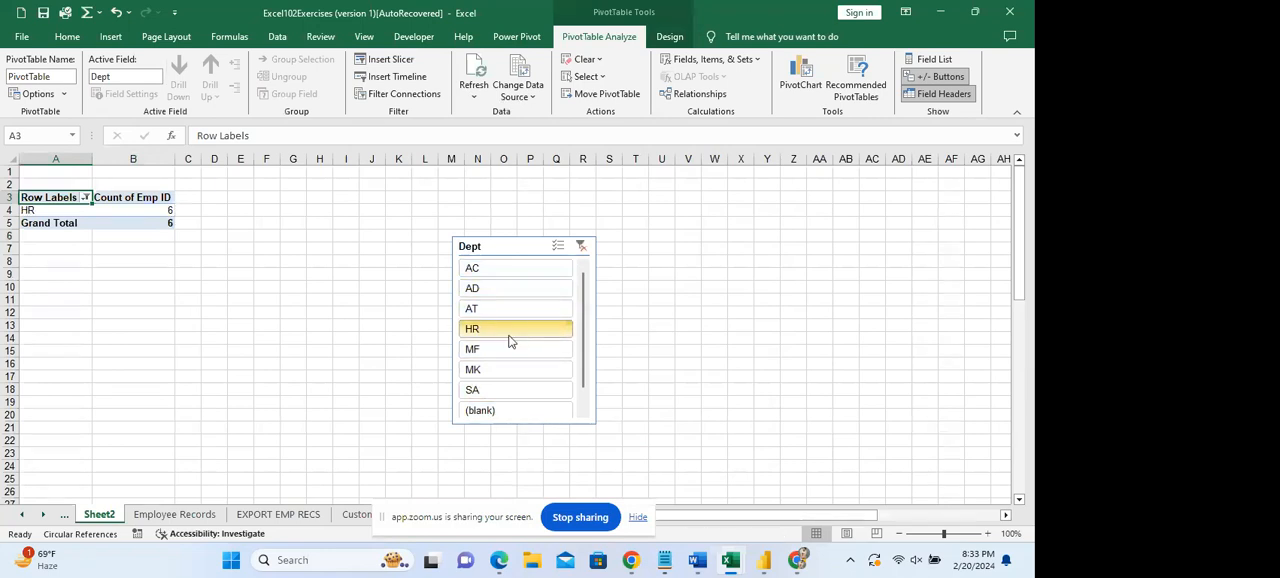
drag(507, 336, 511, 272)
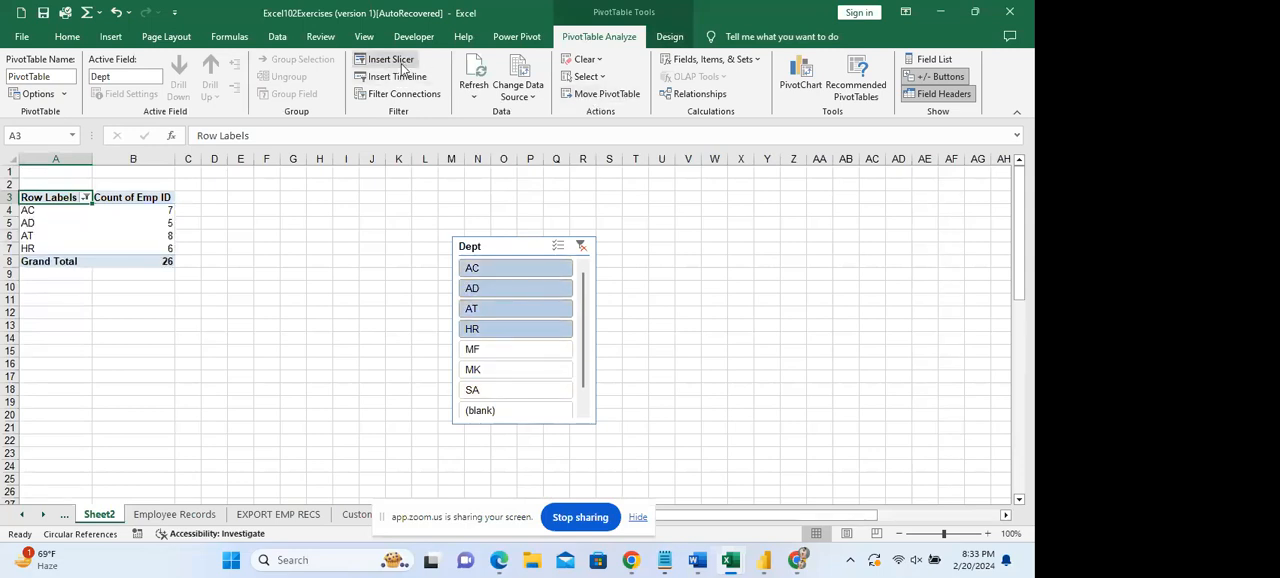
Insert a slicer for the E-mail field and place it beside the Dept slicer, between it and the PivotTable.
click(403, 66)
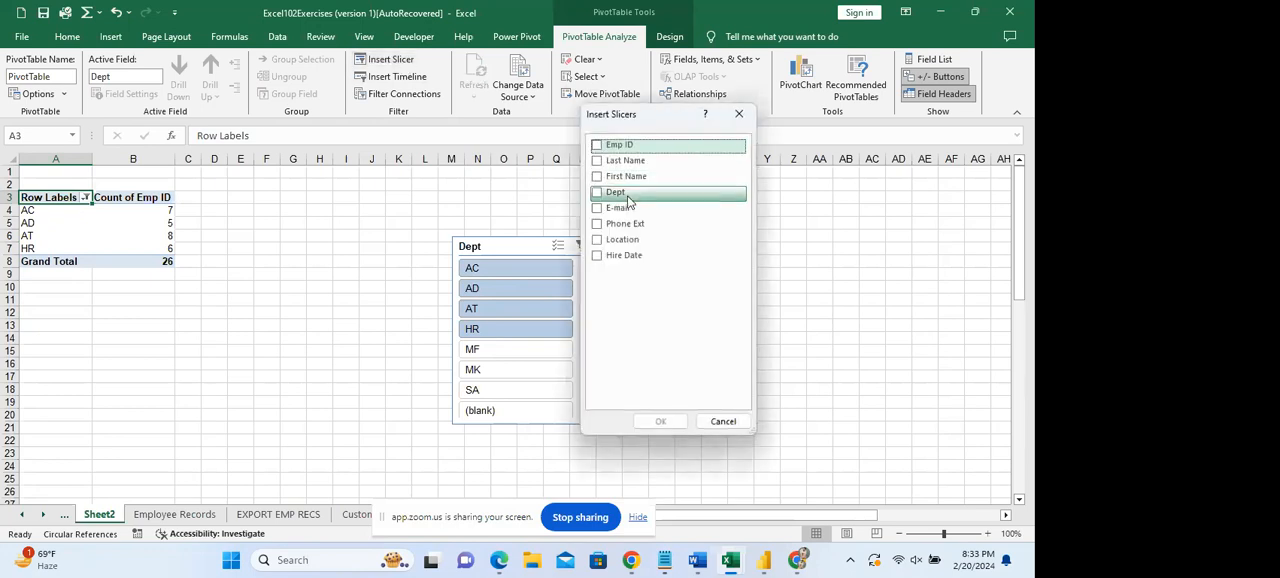
click(599, 211)
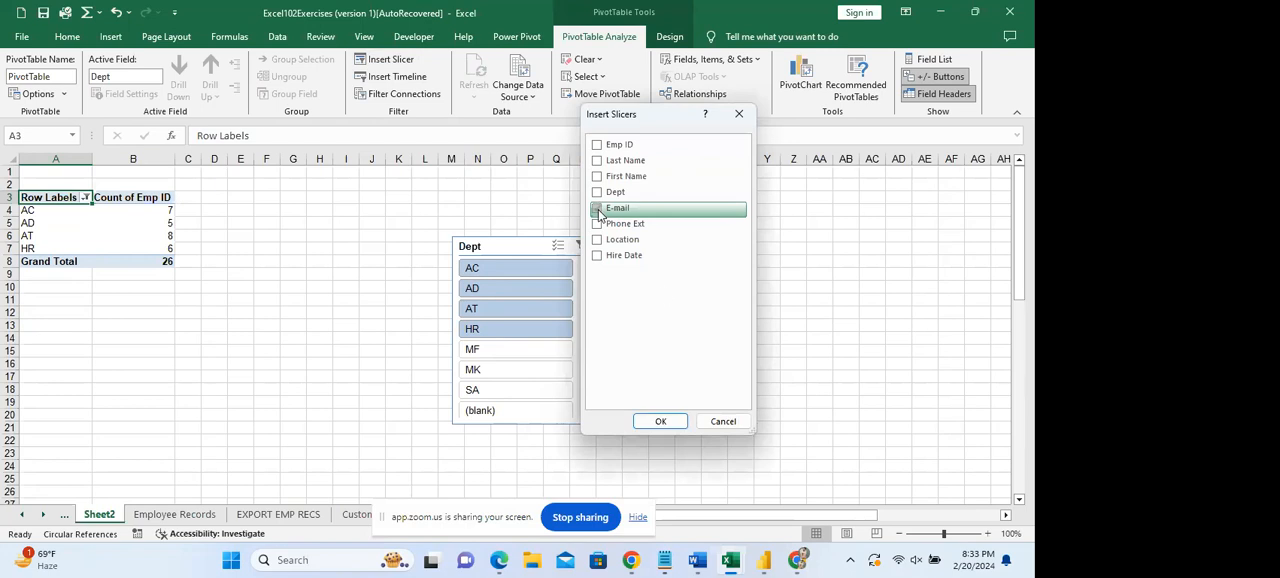
click(661, 422)
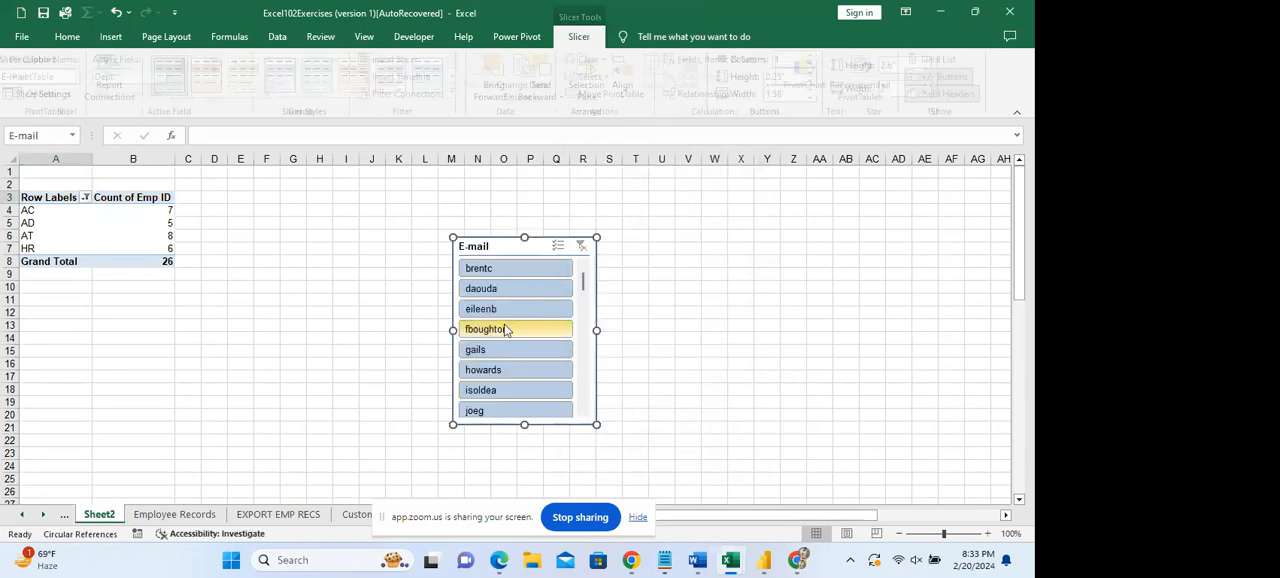
drag(522, 252, 368, 262)
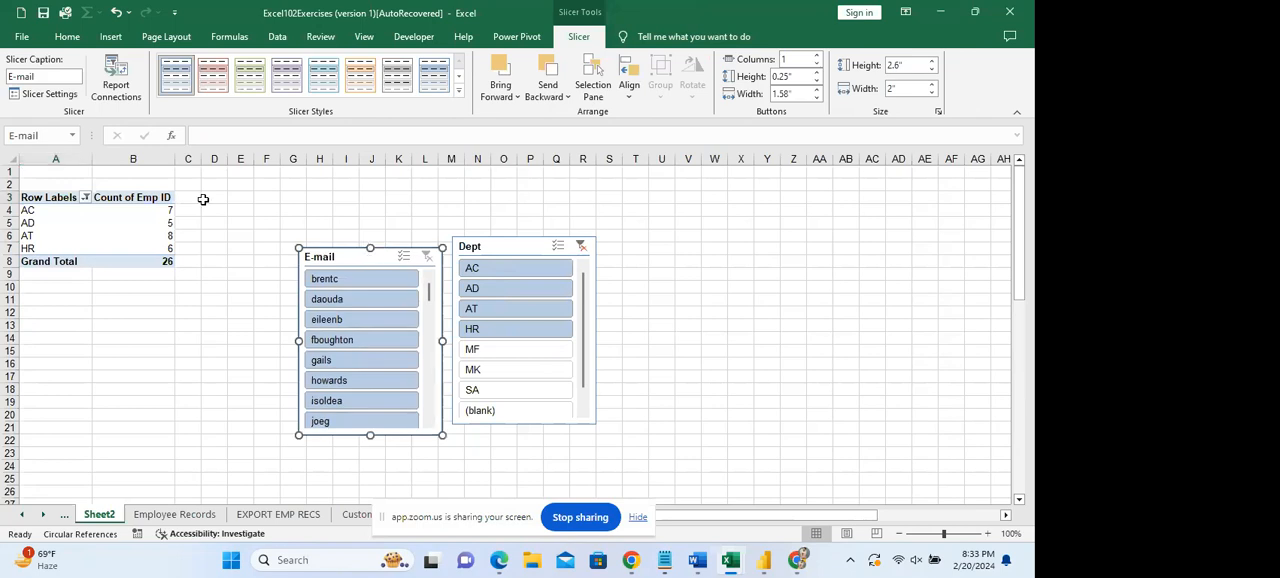
Filter the PivotTable by single entries in the E-mail slicer, then by its second to fourth entries together.
click(358, 280)
click(360, 300)
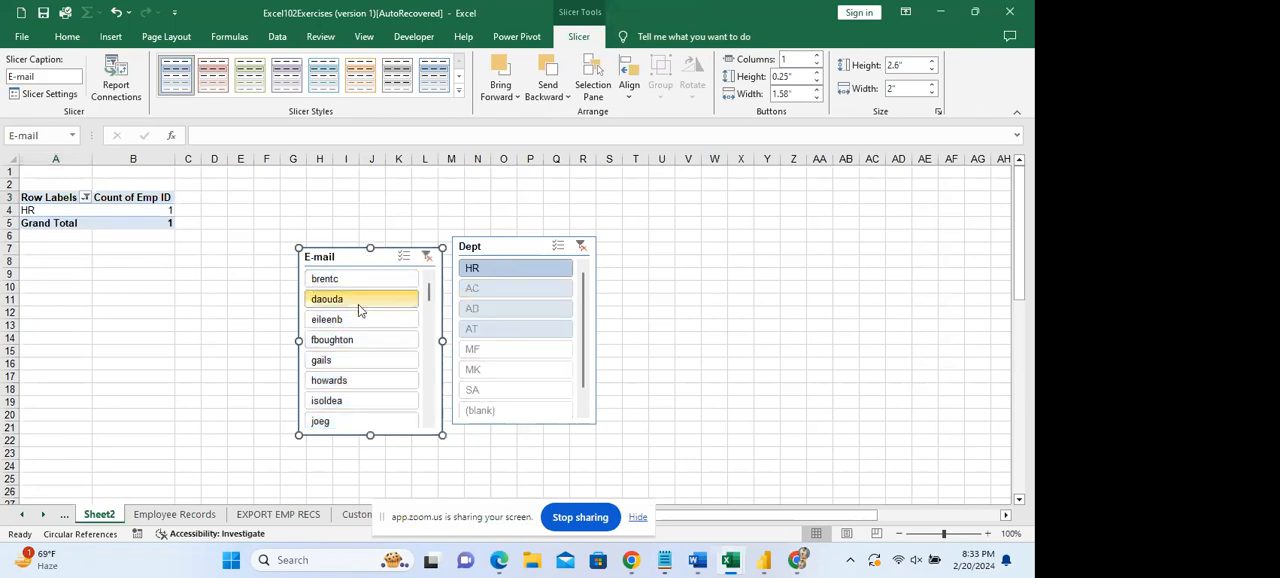
ctrl+click(360, 319)
ctrl+click(361, 340)
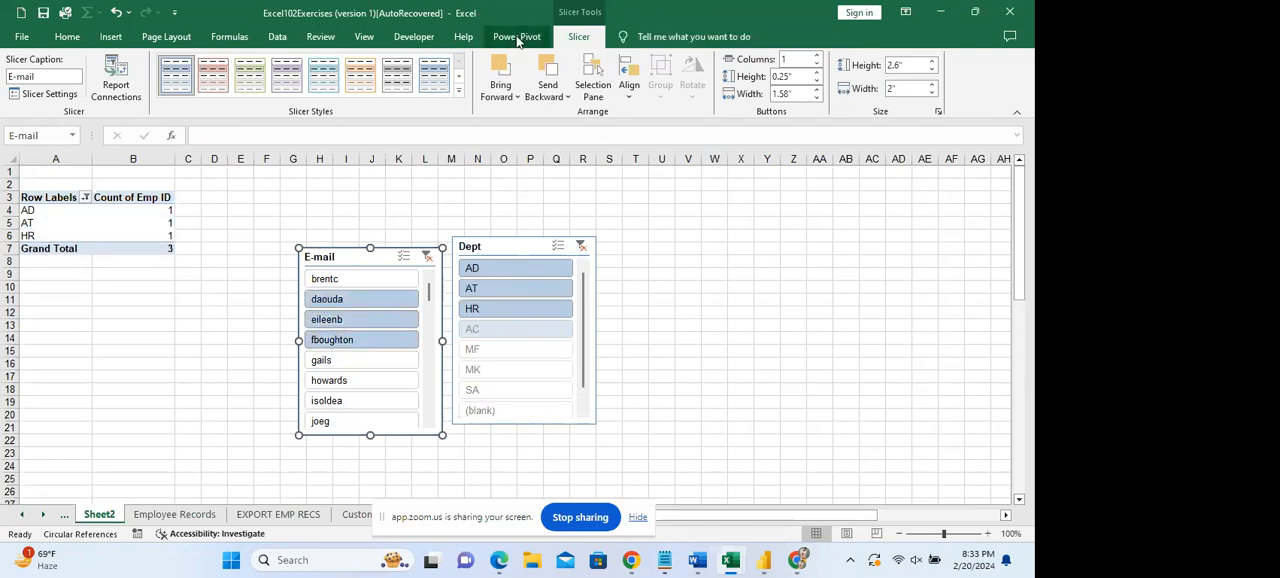
Try to insert a timeline filter for the PivotTable.
click(88, 223)
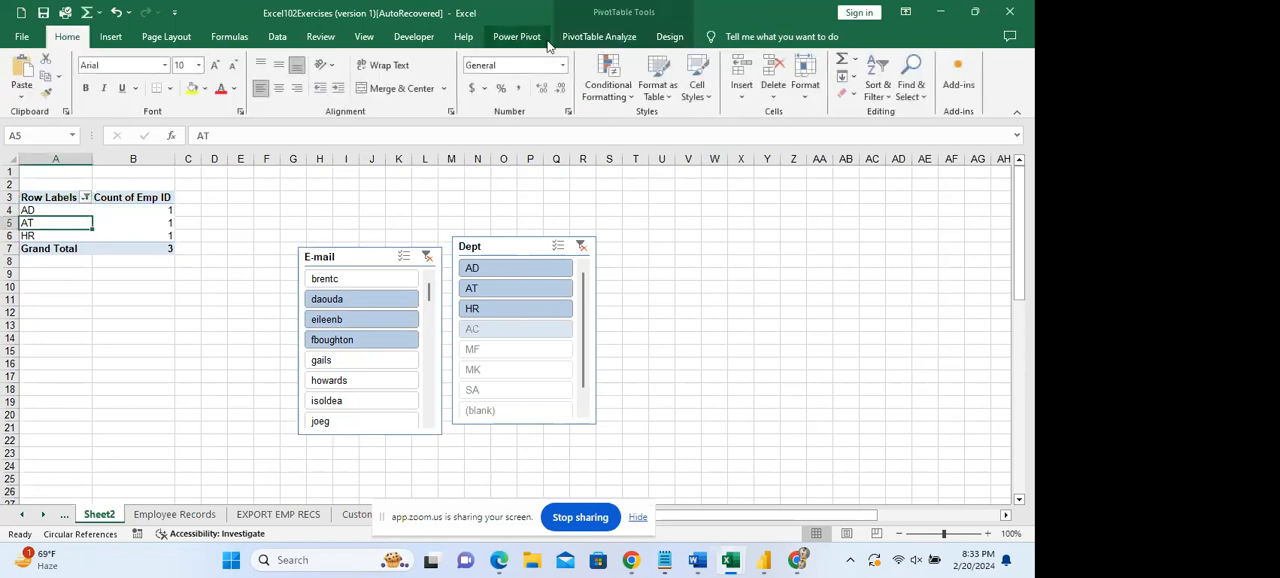
click(632, 37)
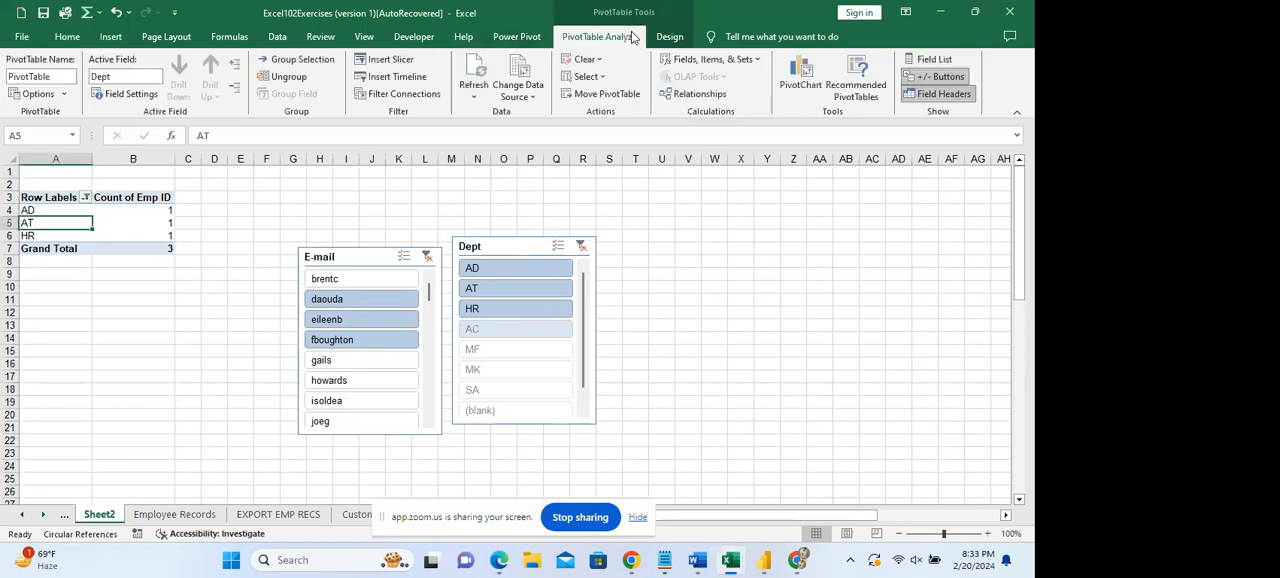
click(390, 78)
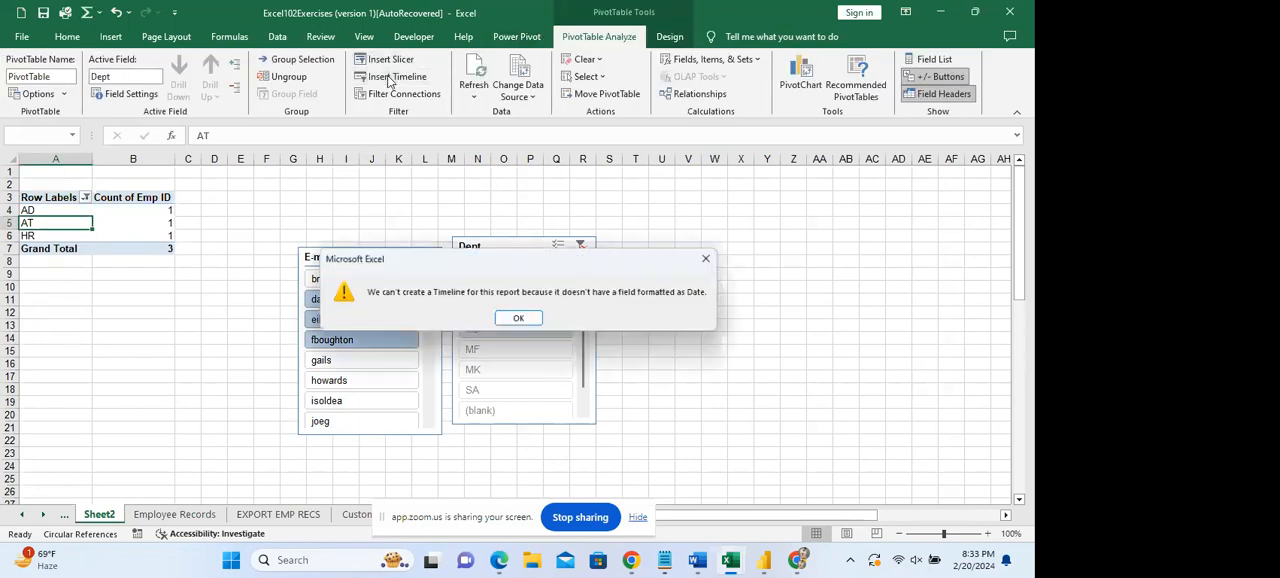
click(506, 325)
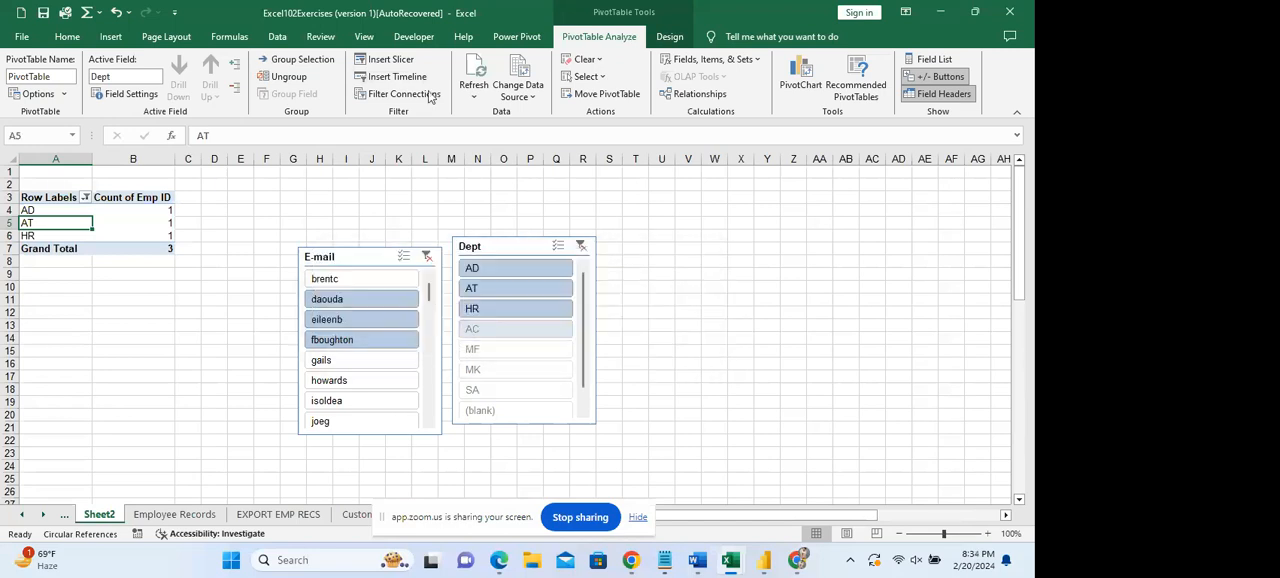
click(661, 246)
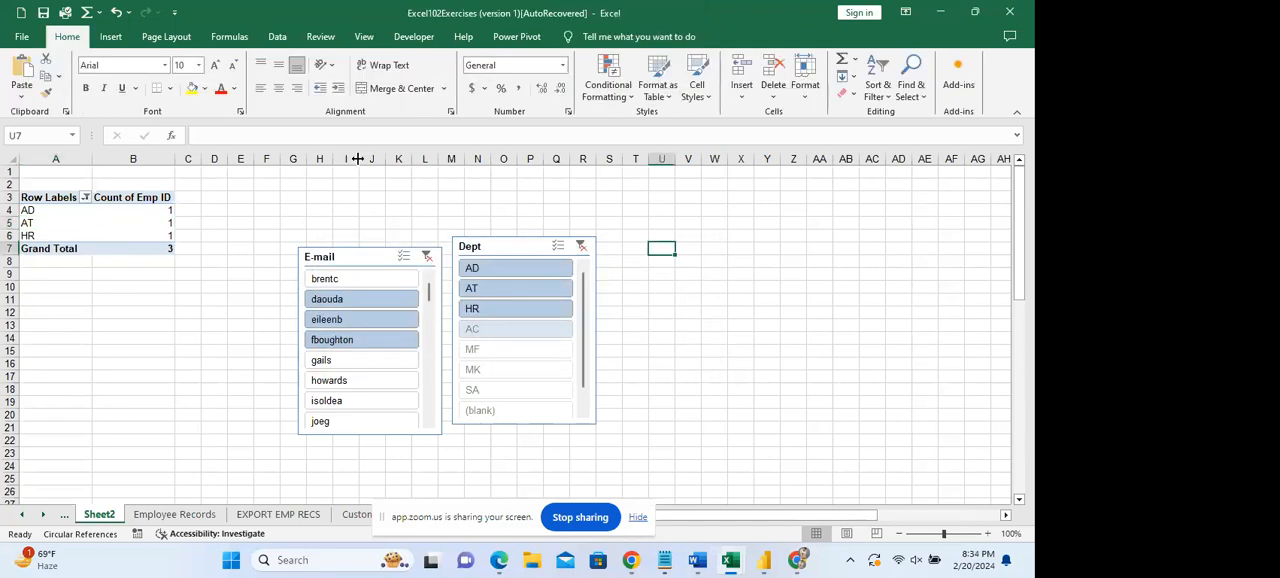
click(154, 223)
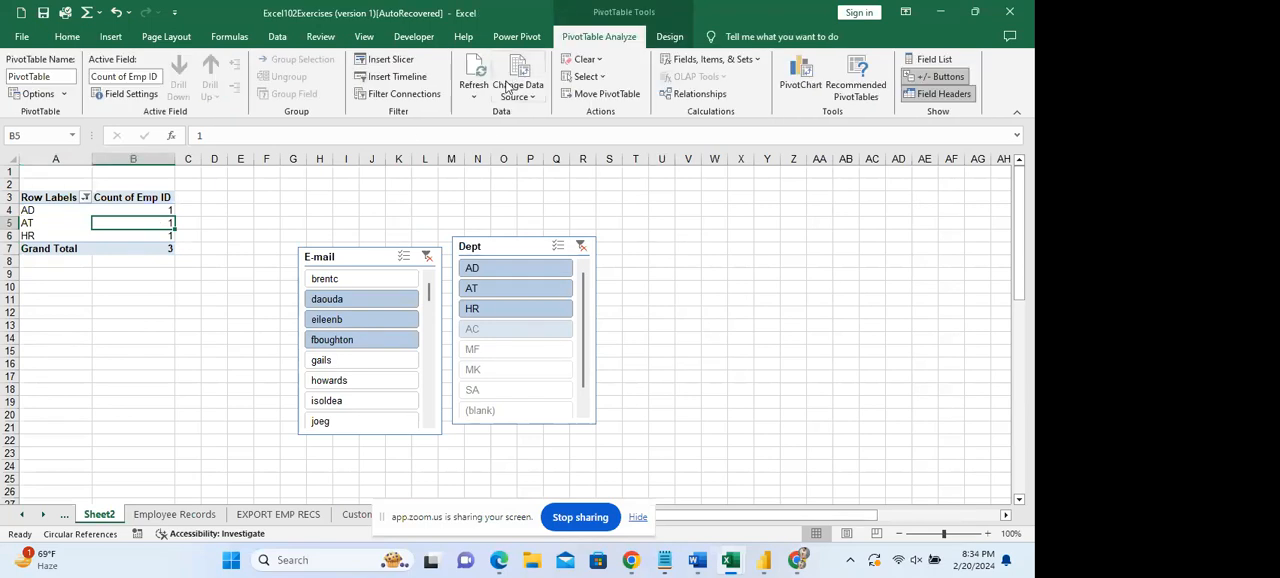
click(476, 97)
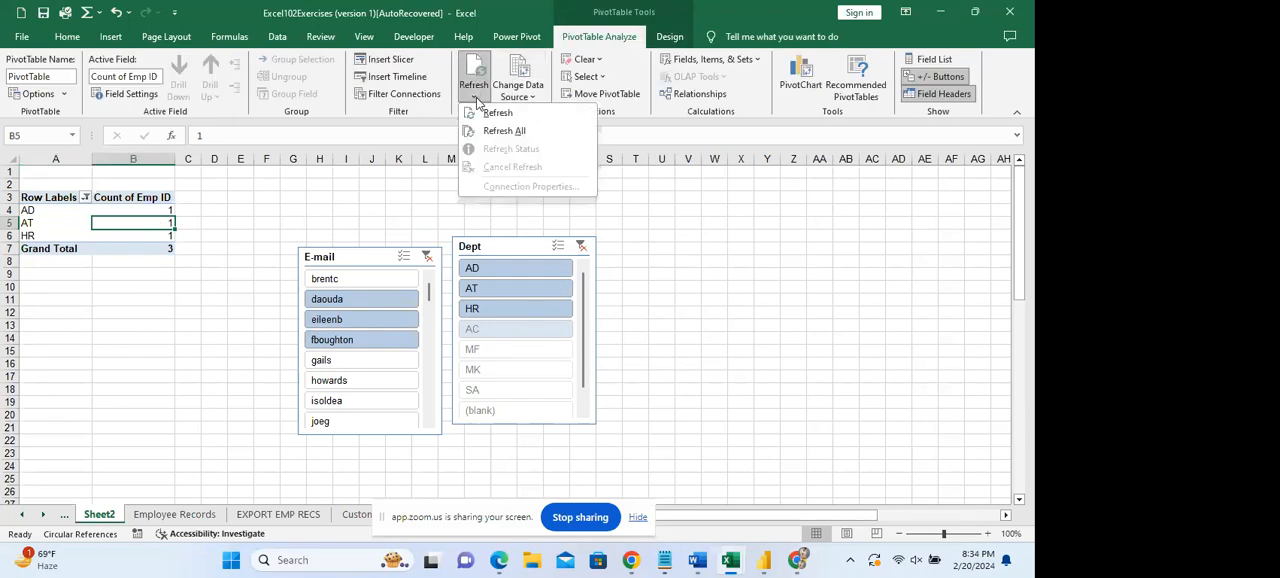
click(477, 101)
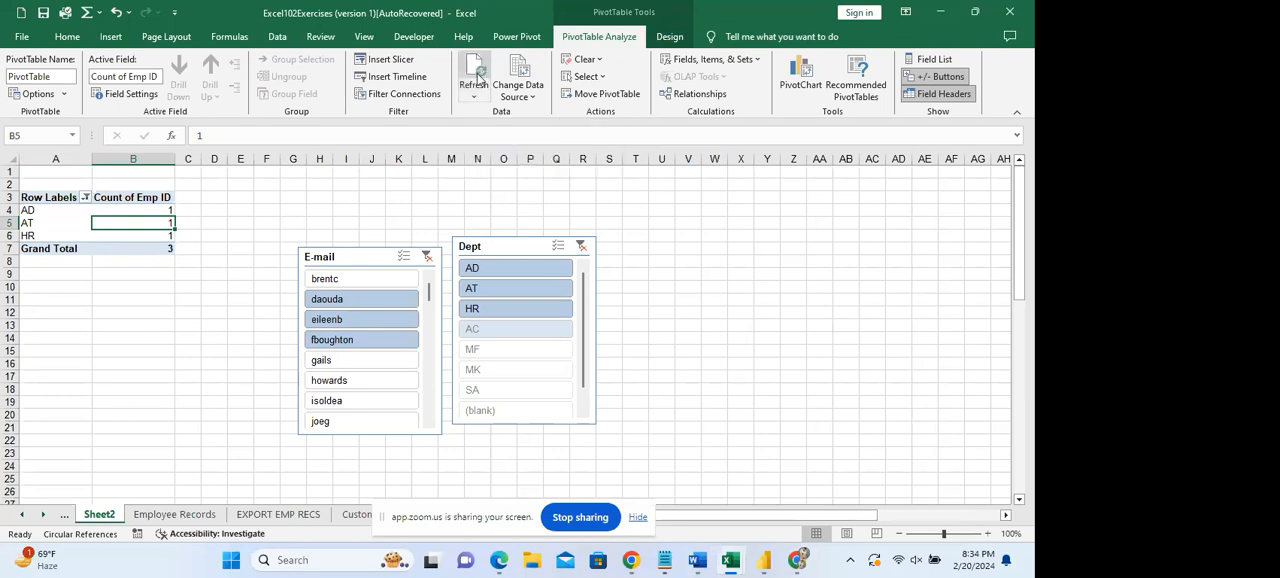
click(598, 60)
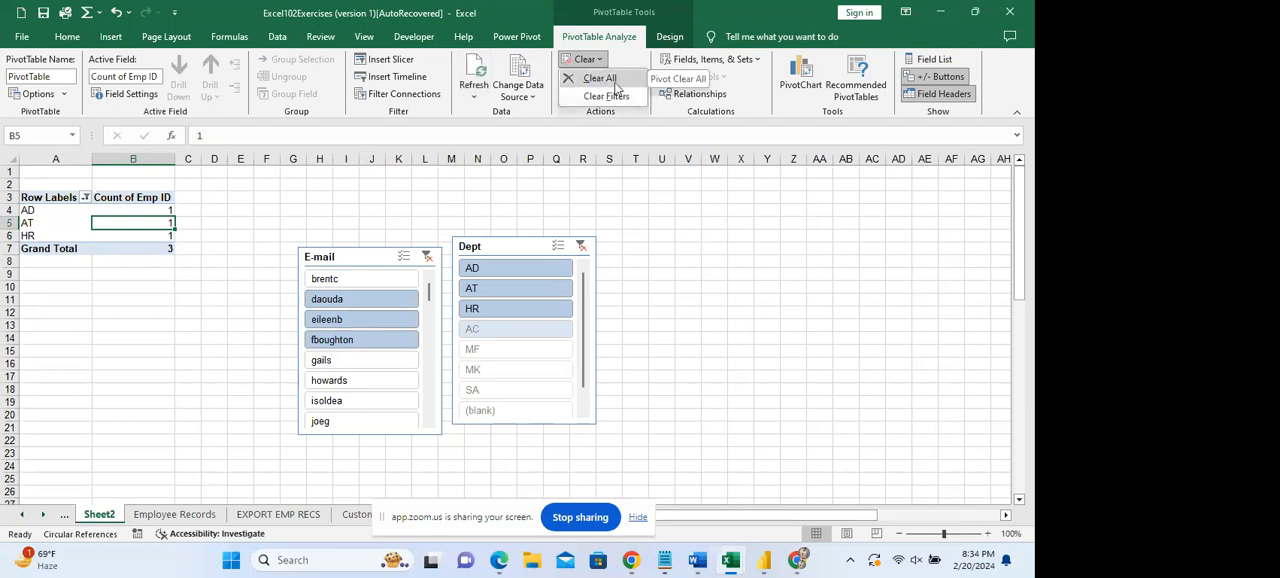
Display the PivotTable's field list and show the fields from Emp ID onward.
click(935, 59)
click(938, 60)
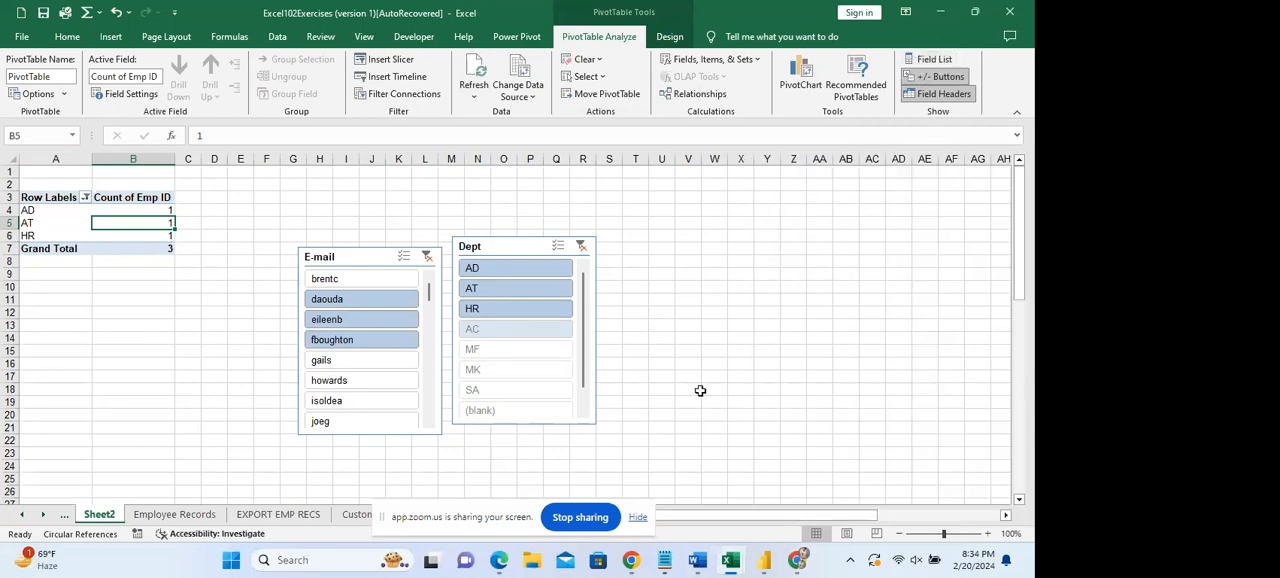
click(934, 59)
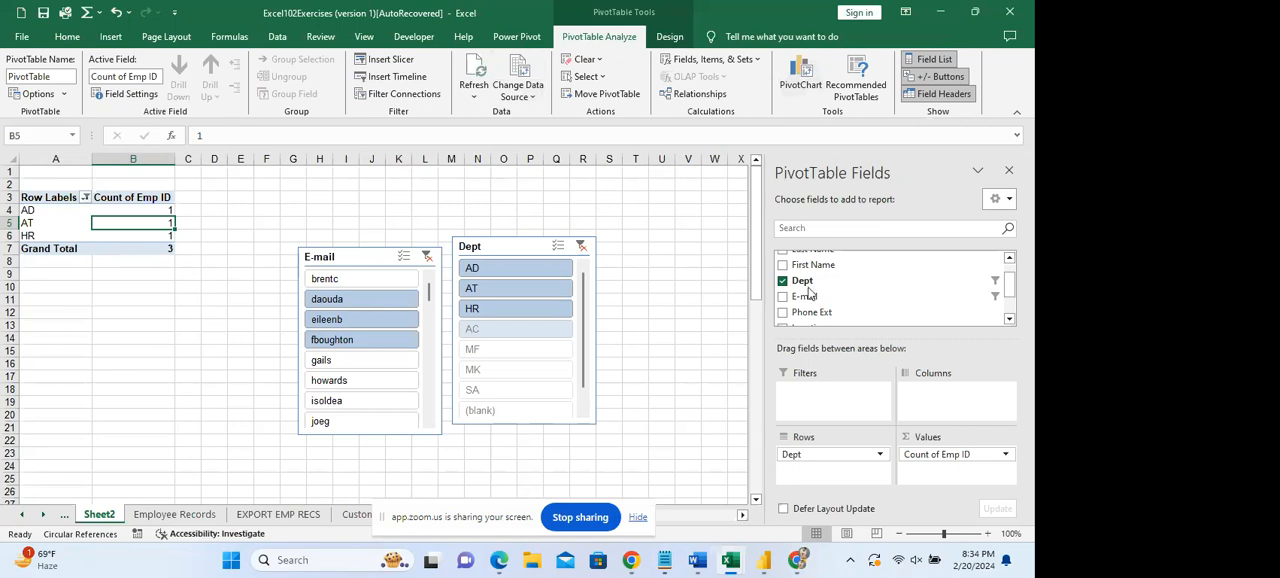
drag(1012, 290, 1012, 272)
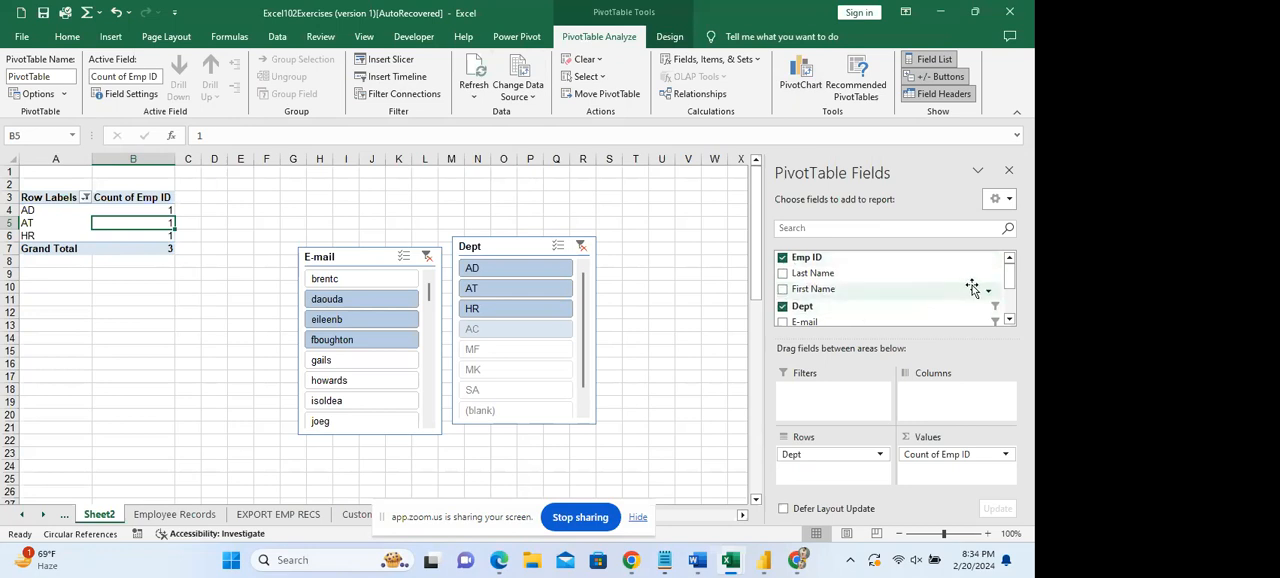
Clear the filters of the E-mail and Dept slicers and move both slicers down to about rows 16 and 18.
click(426, 259)
click(578, 249)
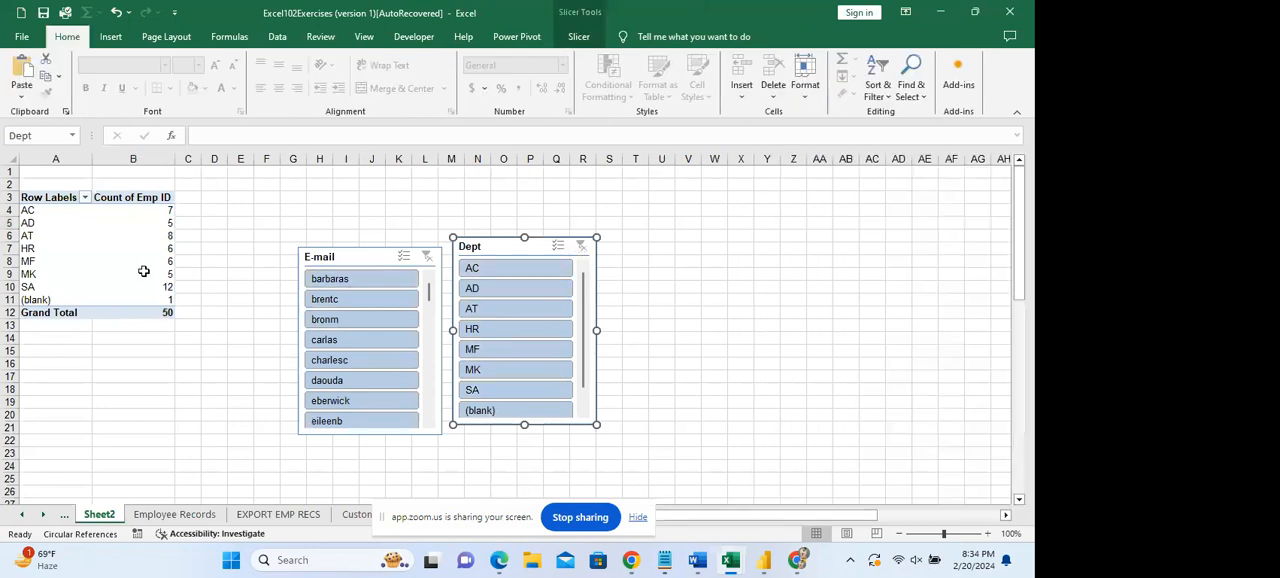
drag(514, 293, 573, 390)
click(581, 248)
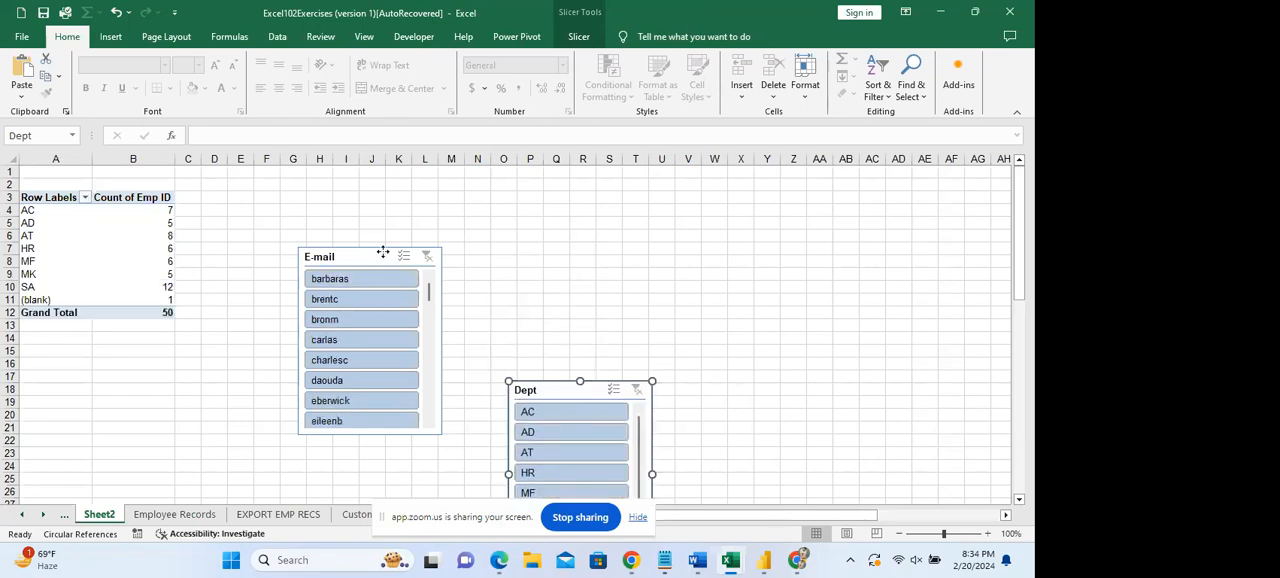
drag(383, 252, 387, 362)
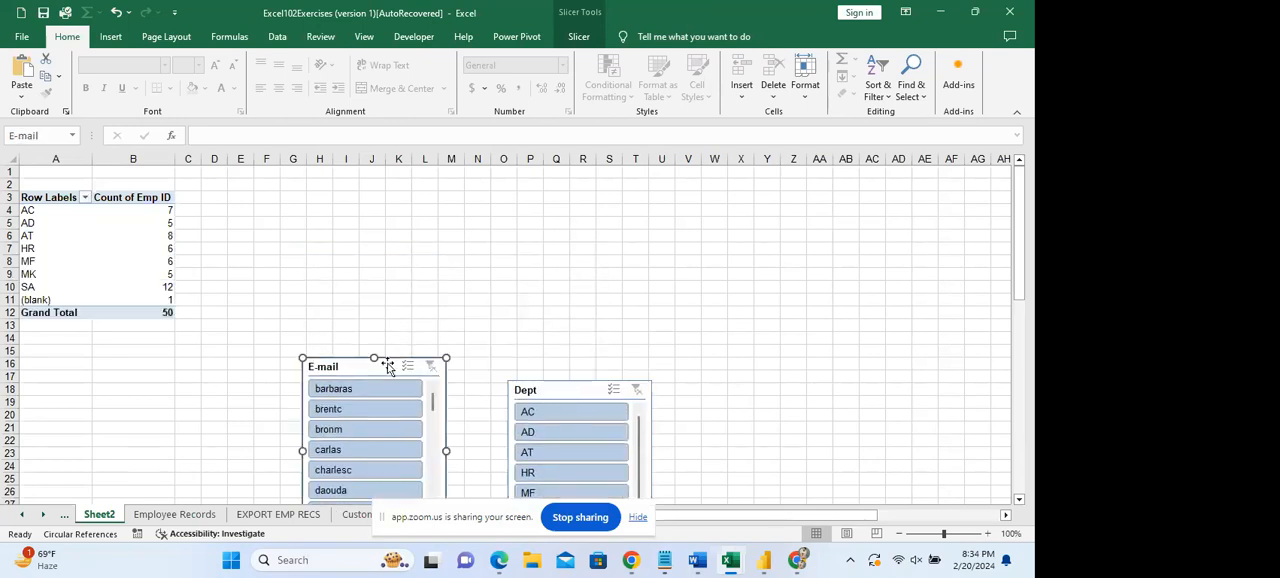
Insert a 2-D clustered column PivotChart of the employee count by department.
click(110, 37)
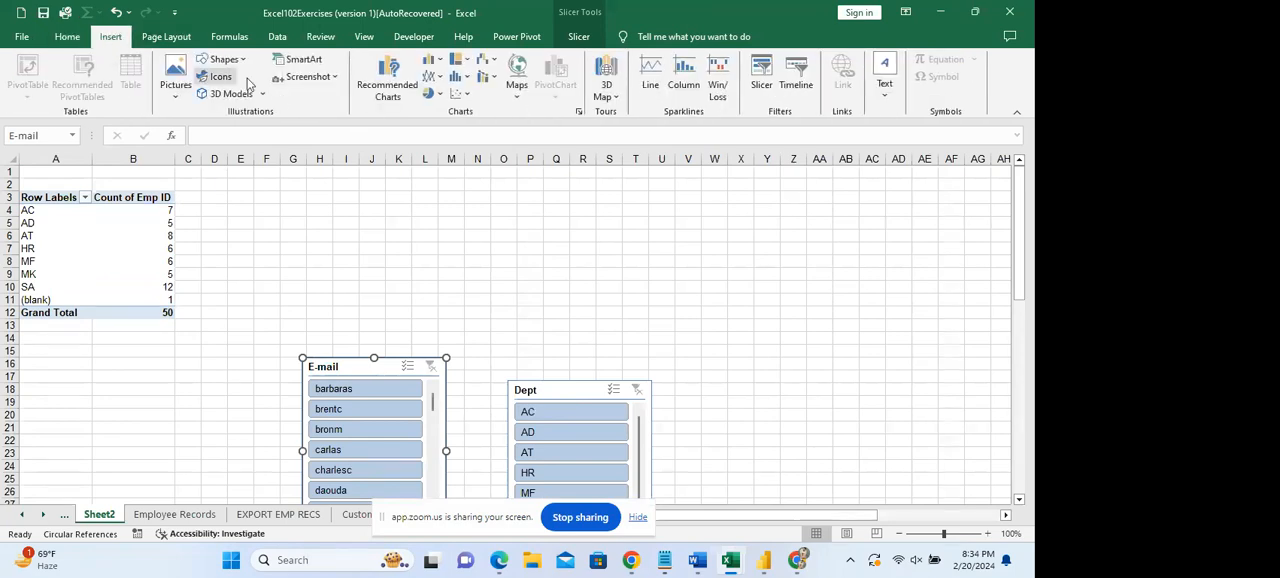
click(432, 60)
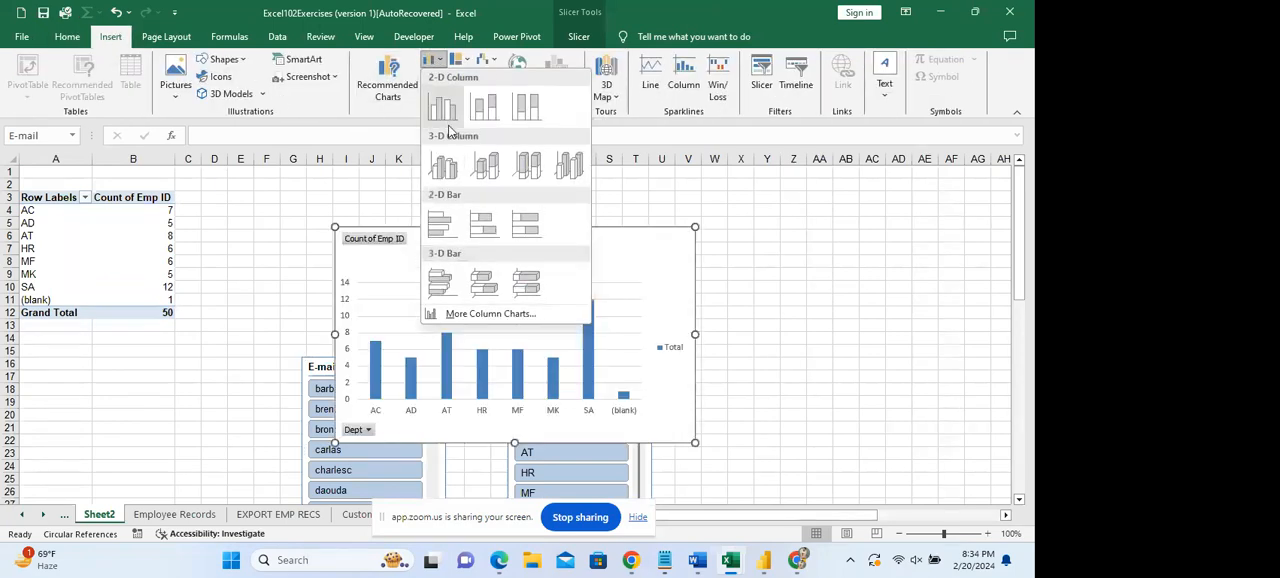
click(442, 104)
Give the PivotChart a style with shaded background and data labels inside the columns, and move the chart up beside the PivotTable.
drag(502, 231, 281, 101)
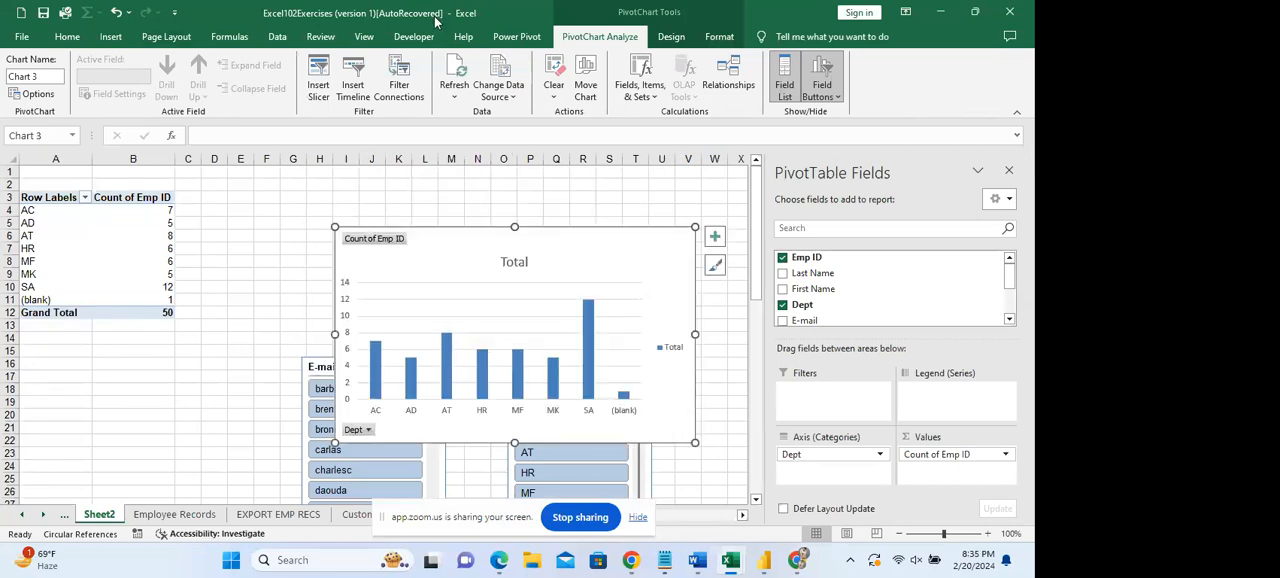
click(671, 36)
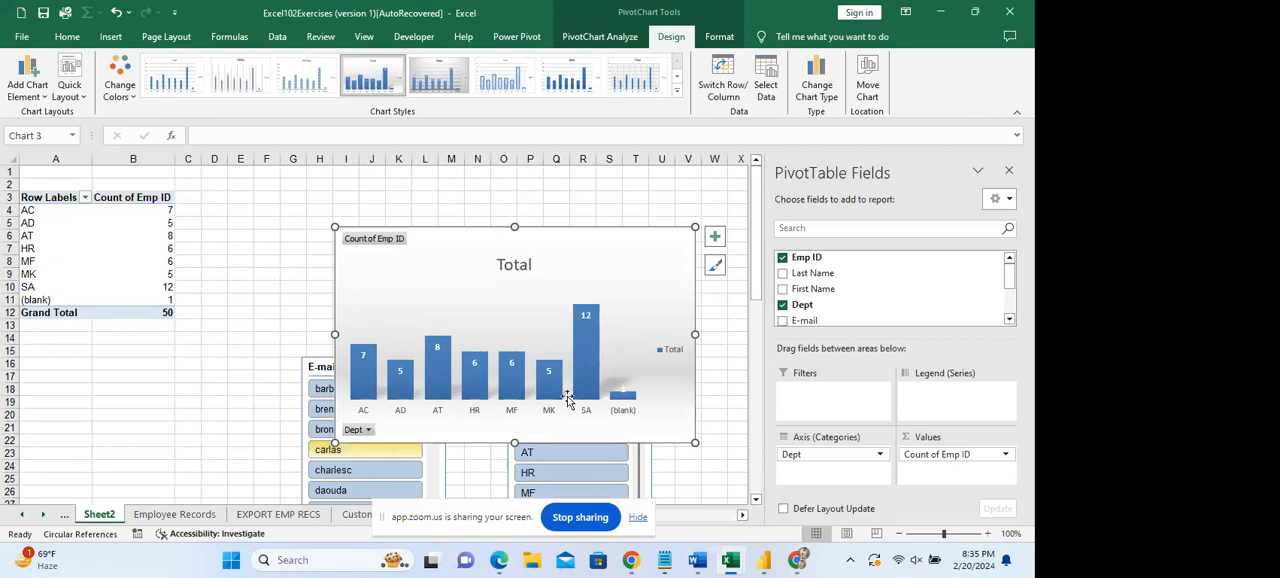
drag(489, 241, 370, 172)
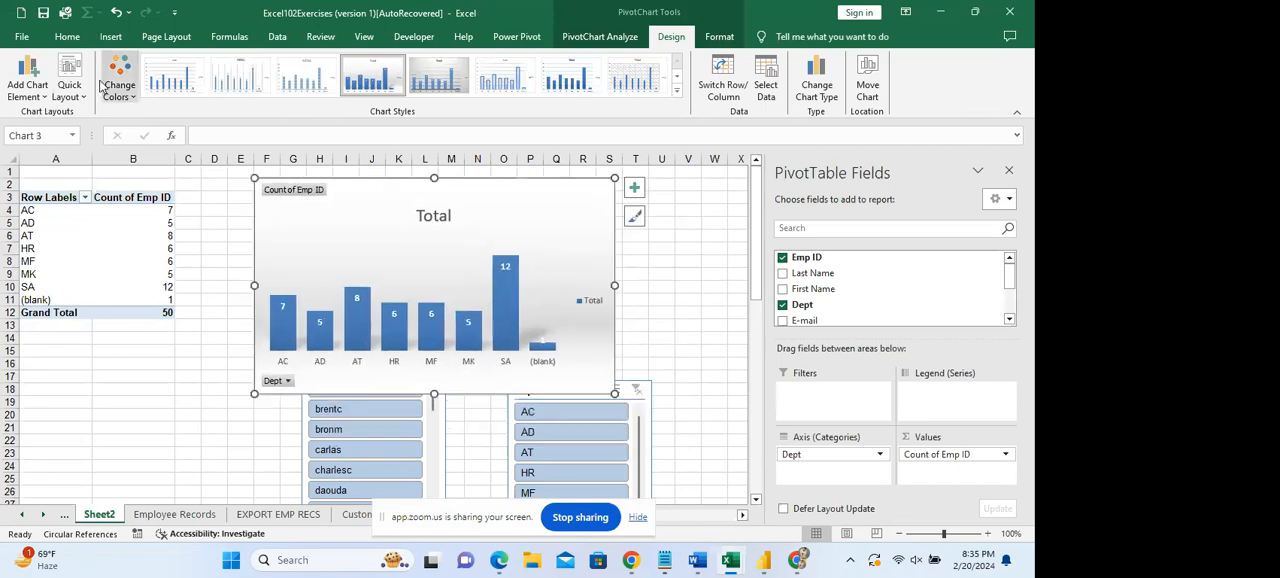
Set the PivotChart's legend position to Right.
click(28, 100)
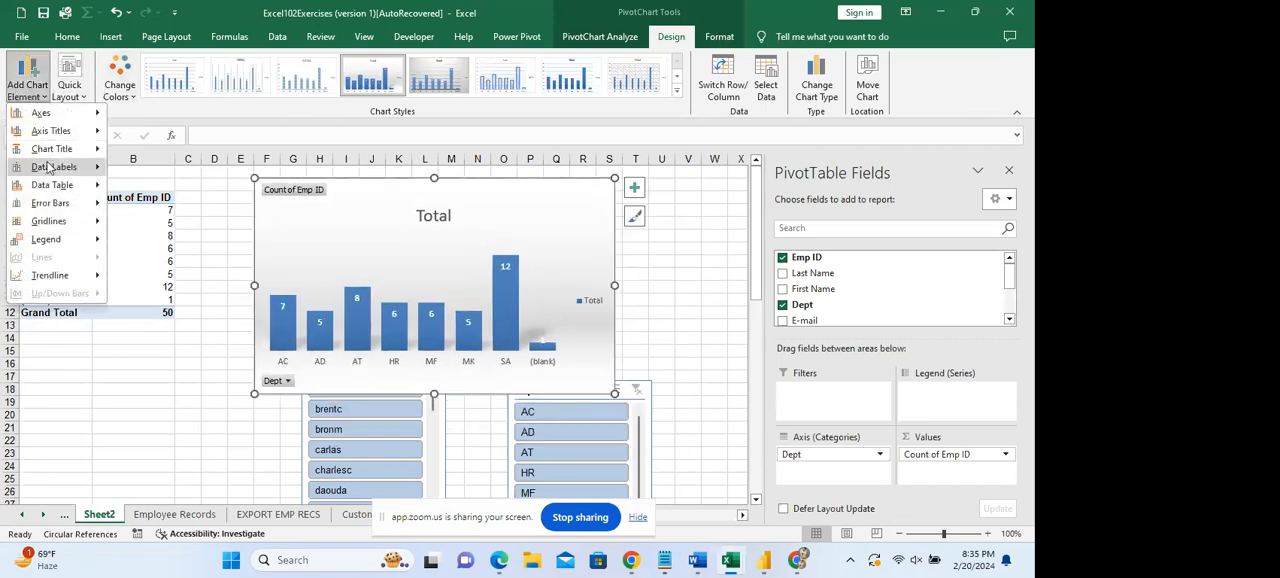
mouse_move(54, 120)
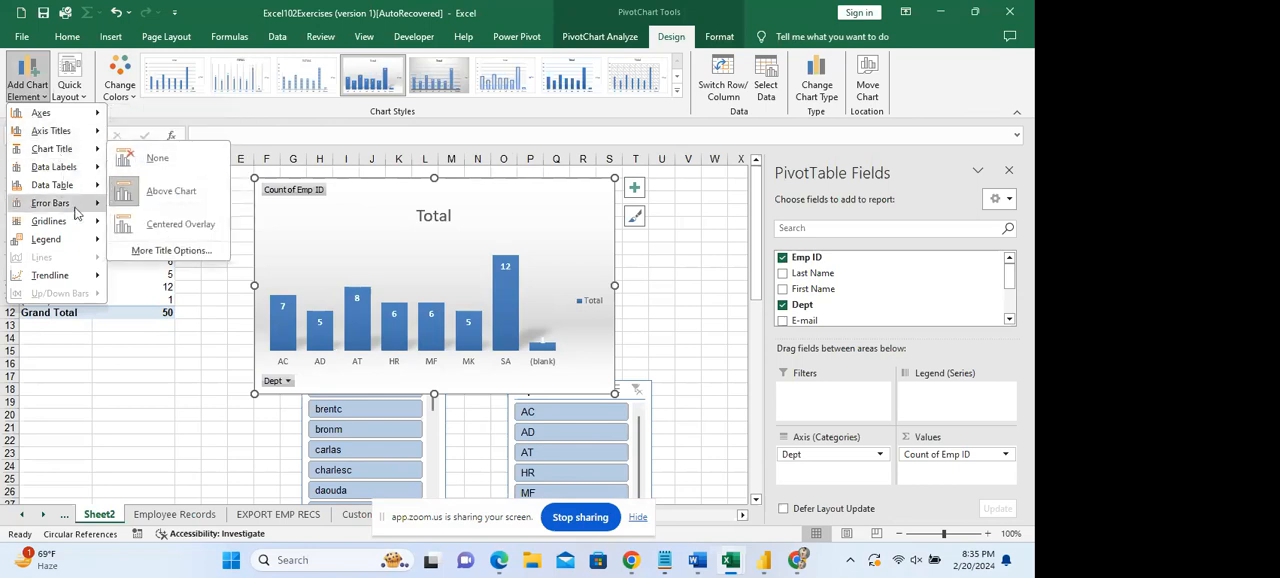
mouse_move(60, 240)
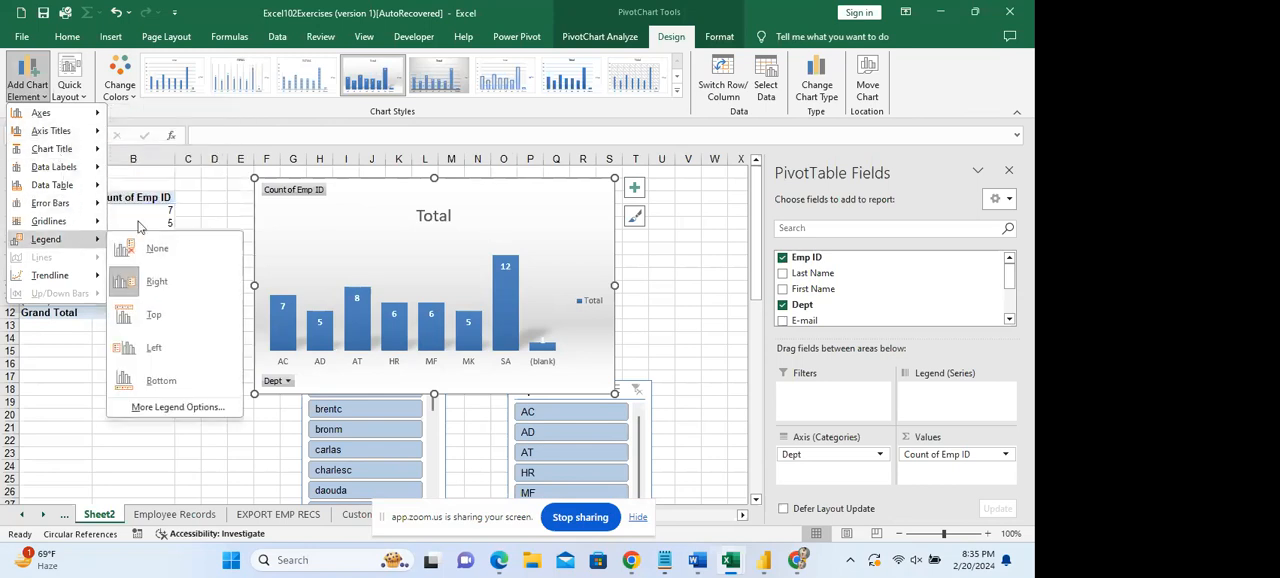
click(157, 281)
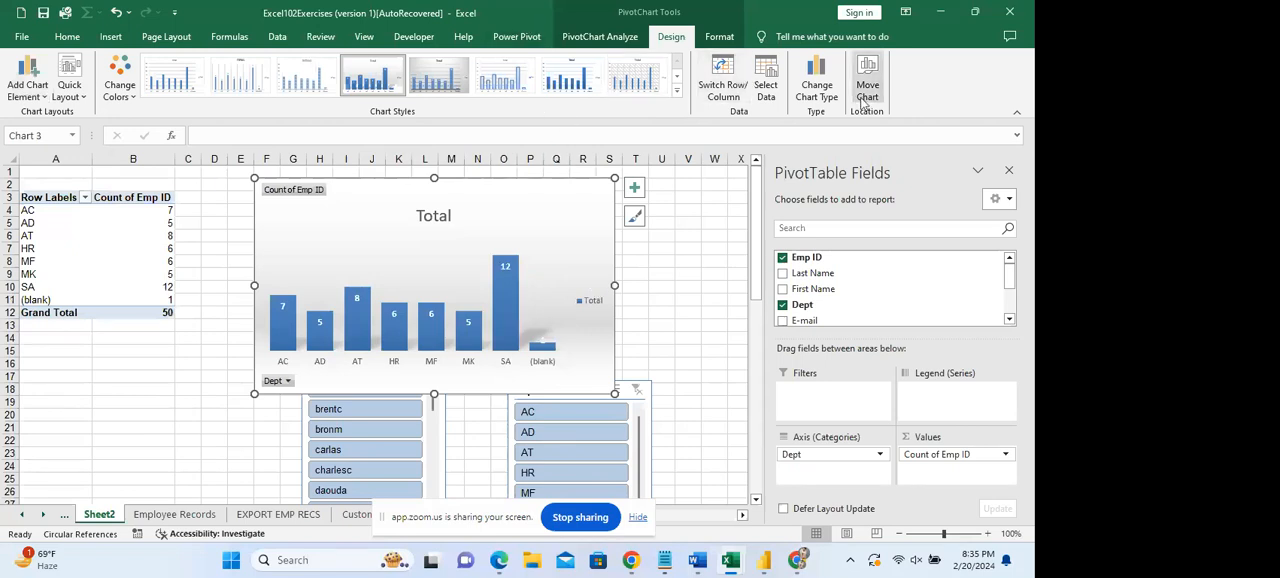
Change the PivotChart's type to Clustered Bar.
click(820, 92)
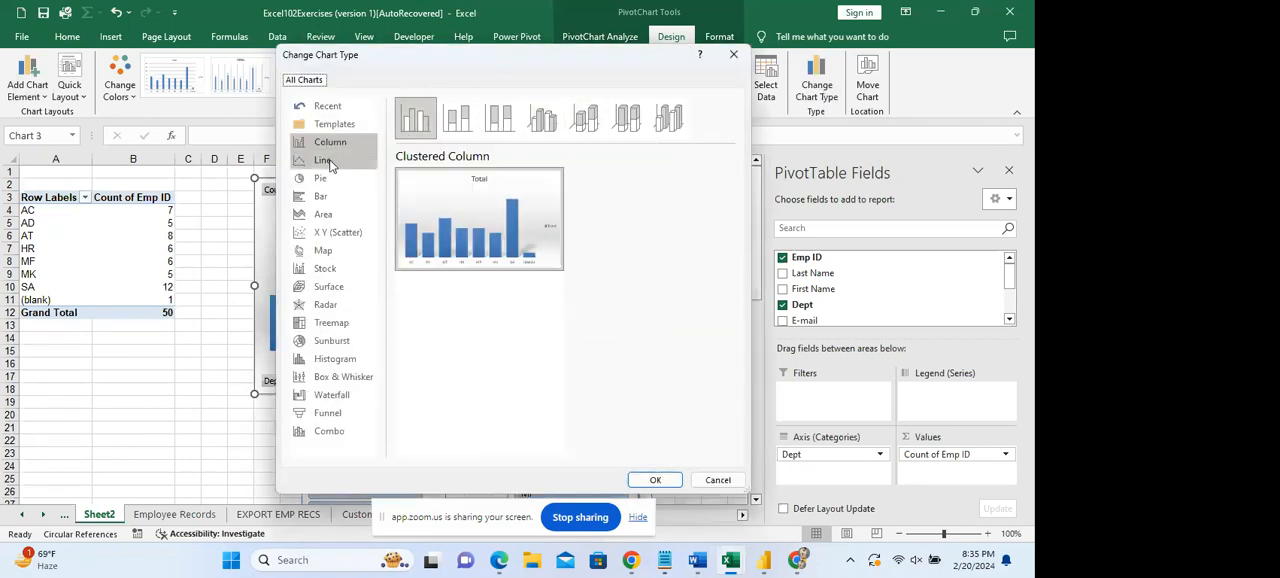
click(325, 162)
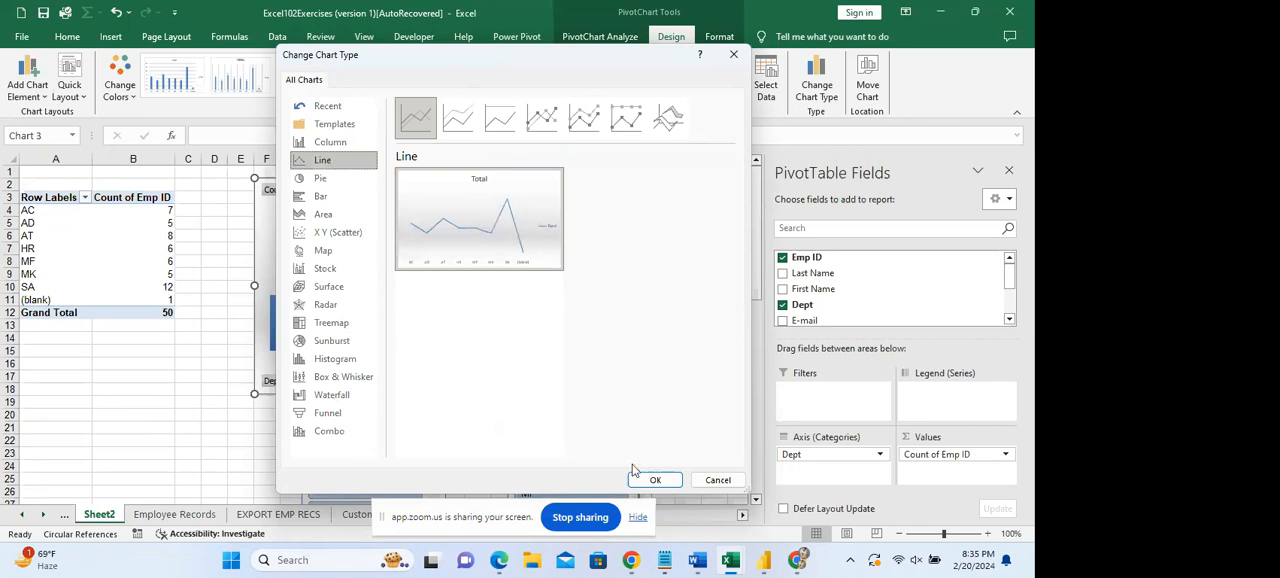
click(331, 200)
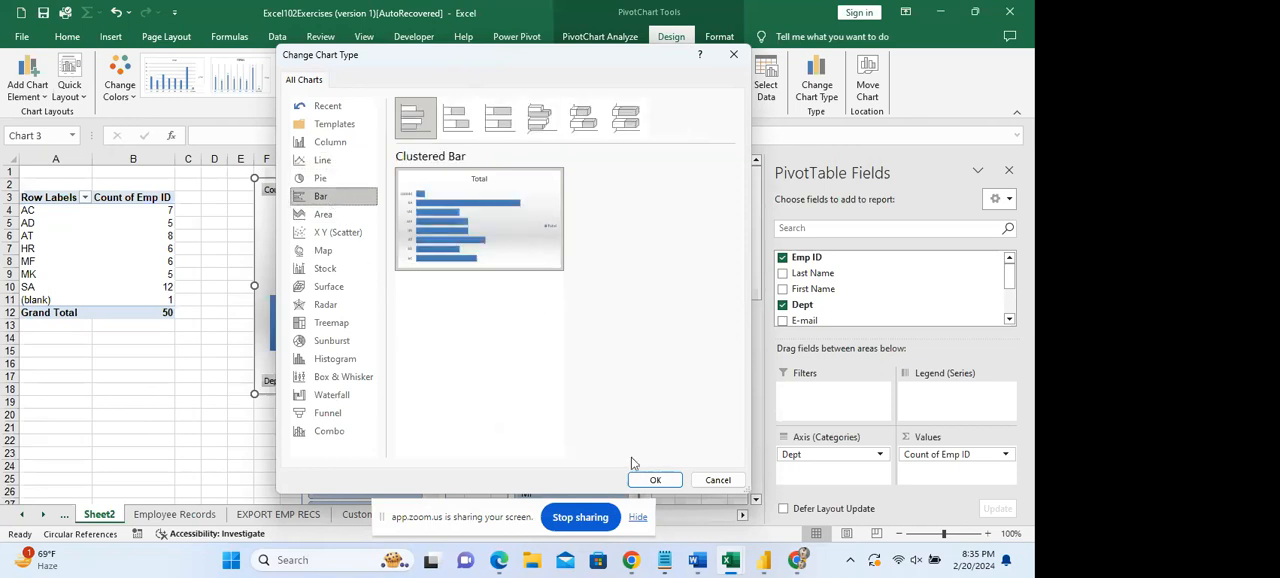
click(652, 480)
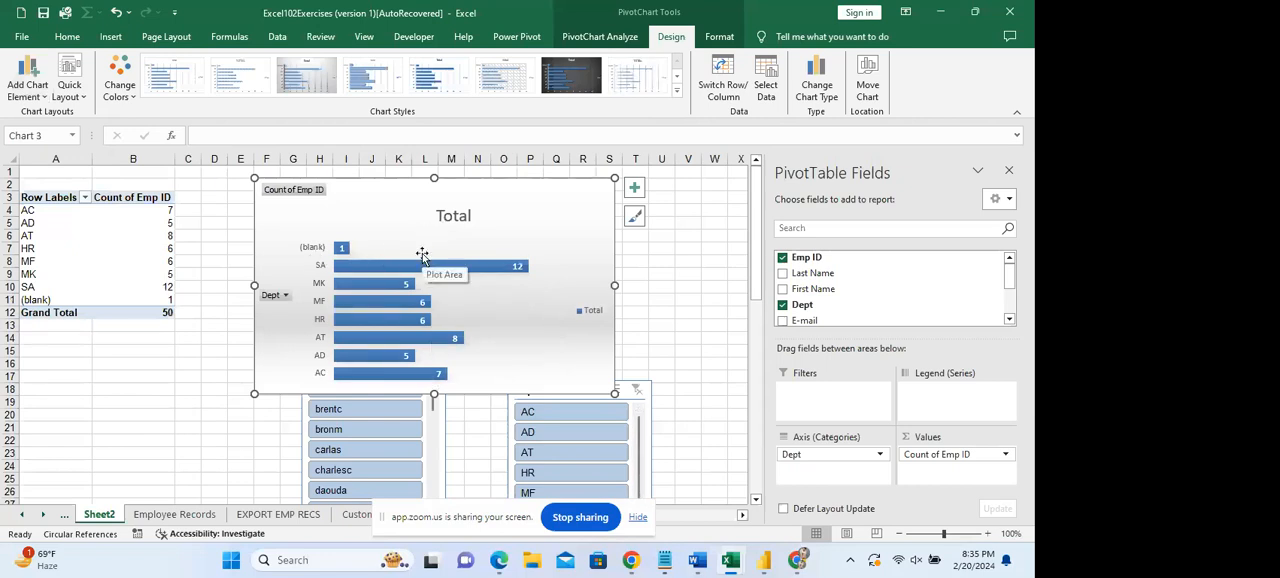
Apply the third chart style, with a grey gradient background, to the bar chart and enlarge the chart slightly upward.
click(571, 76)
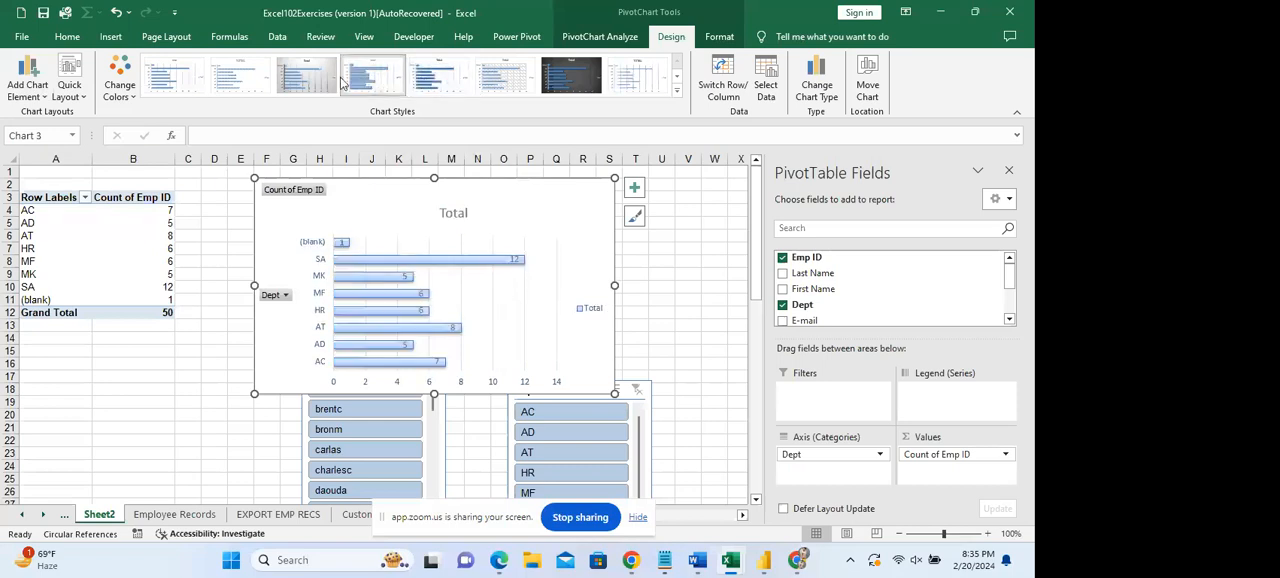
click(307, 78)
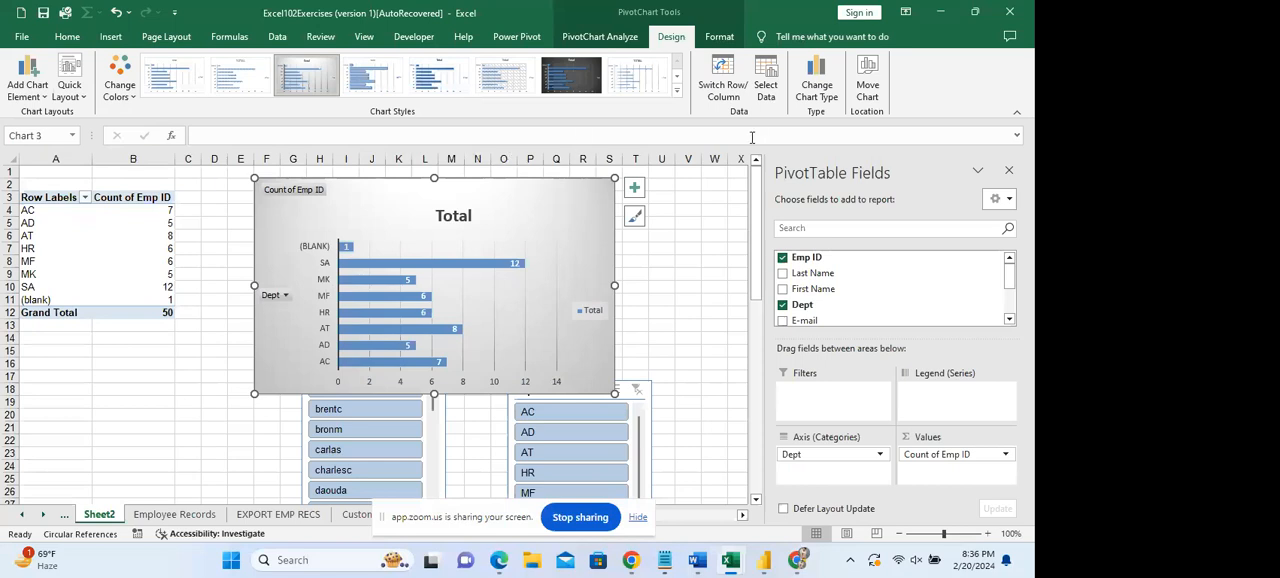
mouse_move(614, 178)
mouse_down()
mouse_move(523, 183)
mouse_move(617, 166)
mouse_up()
click(668, 268)
click(550, 251)
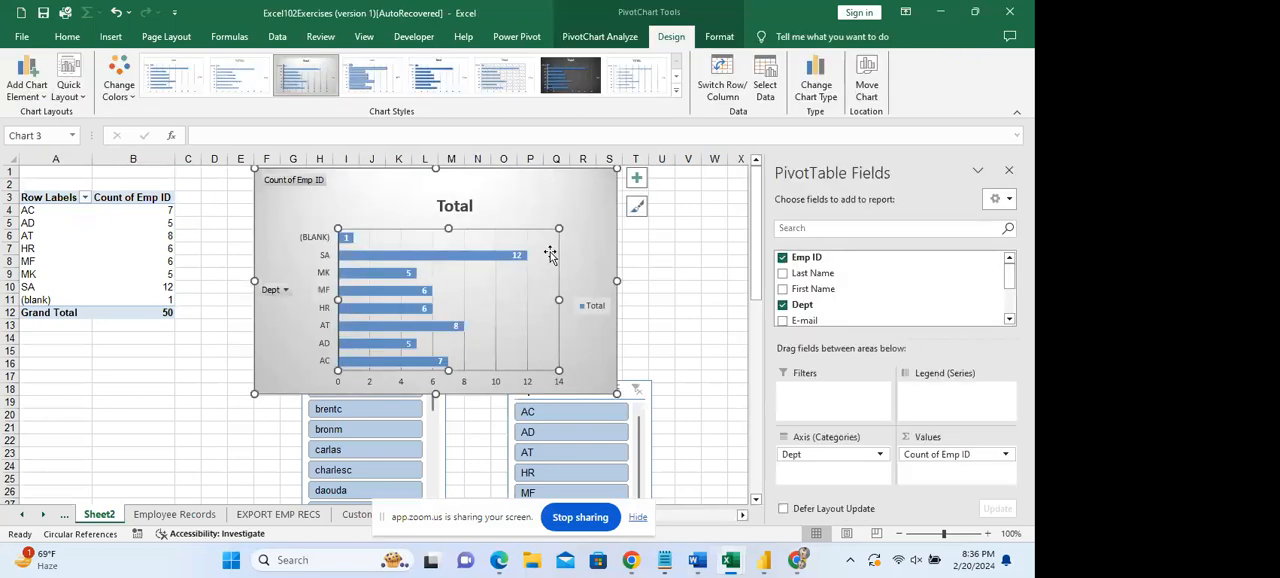
click(605, 273)
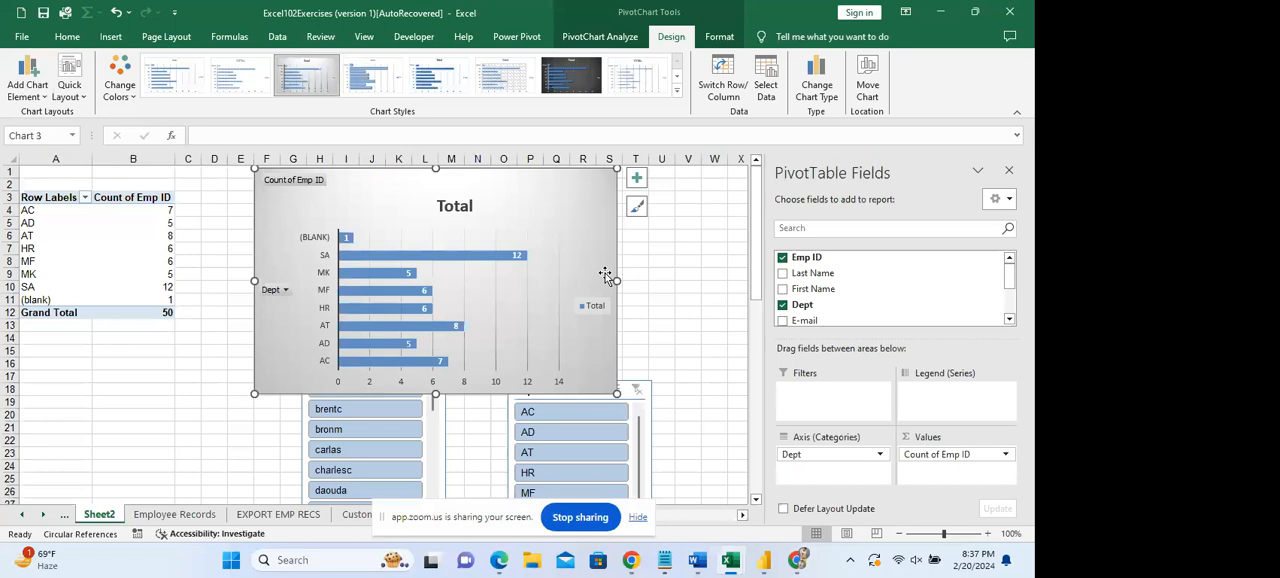
Minimize the Excel102Exercises, Book3template1 and Book1 workbook windows.
click(940, 13)
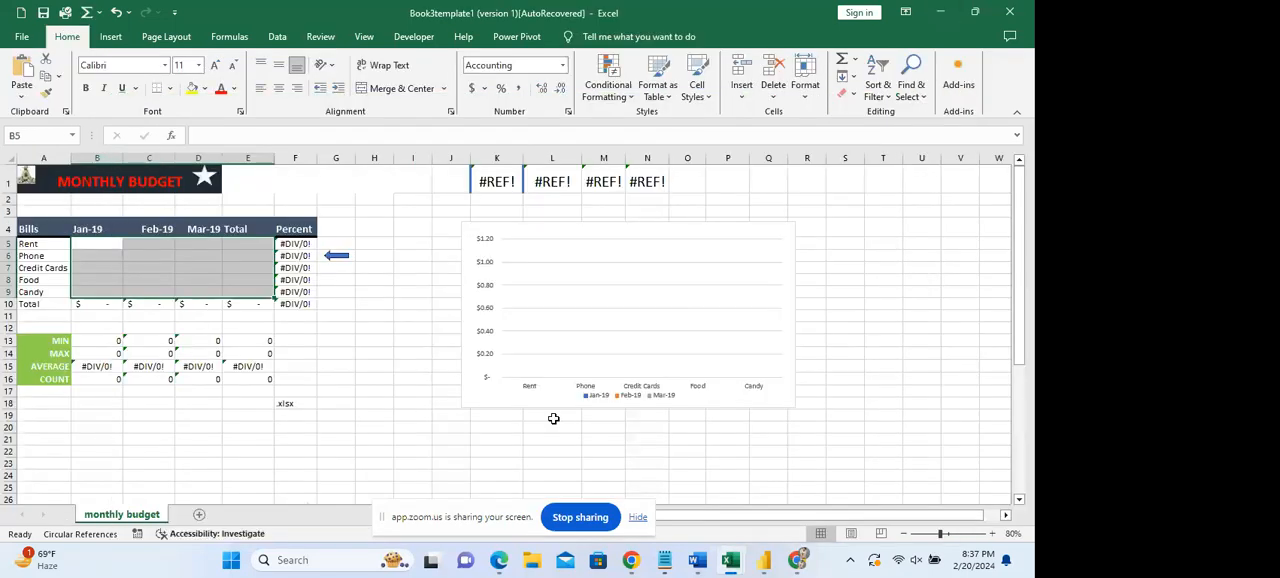
click(938, 12)
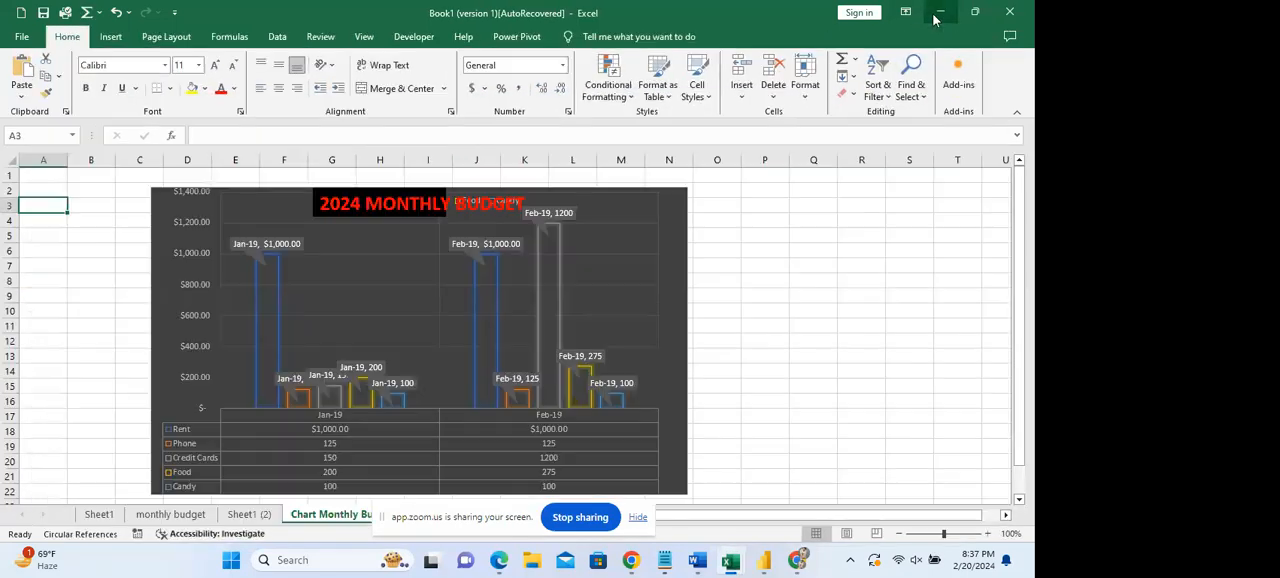
click(938, 13)
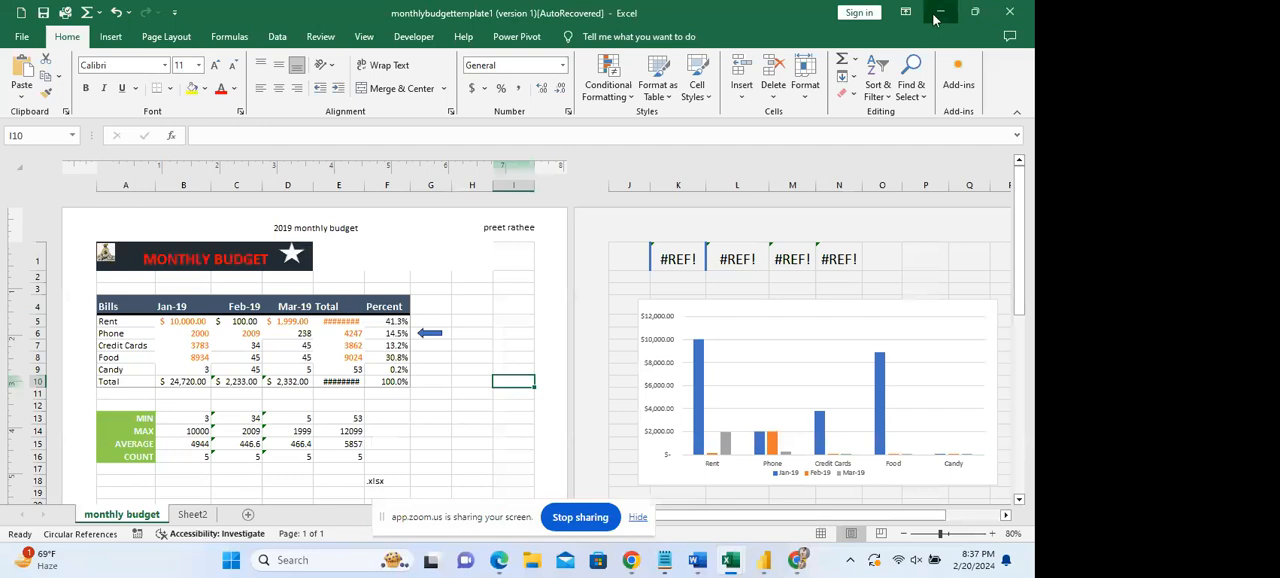
Minimize the monthlybudgettemplate1 and Excel103-AdvancedExercises windows, then bring Excel103-AdvancedExercises back up on its HLOOKUP Function sheet.
click(938, 13)
click(938, 13)
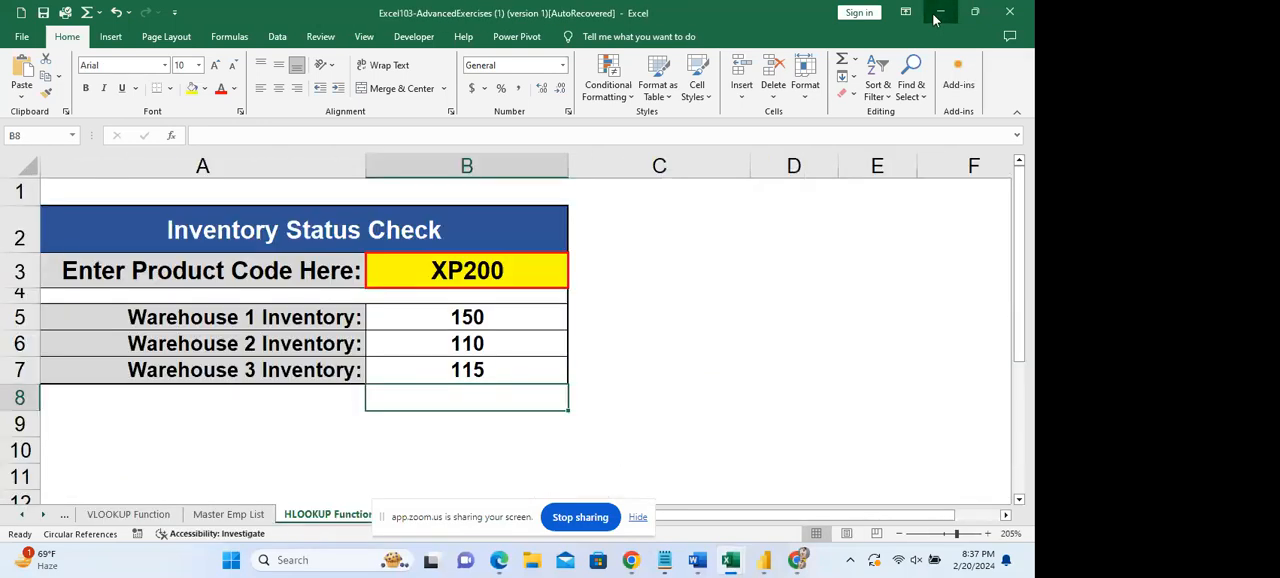
click(938, 13)
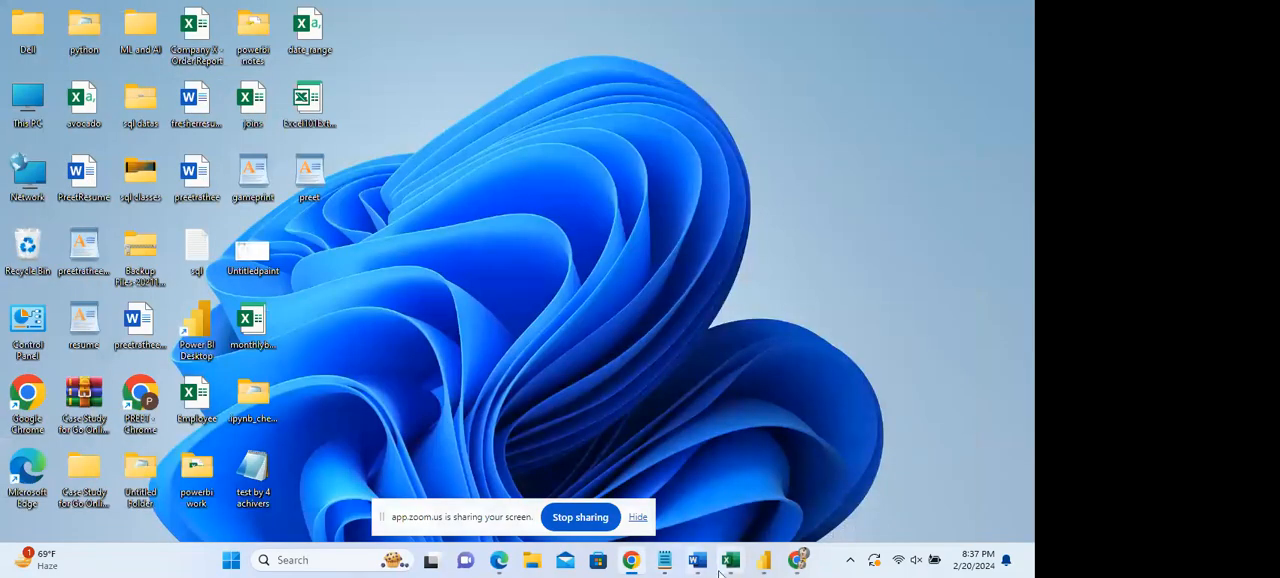
mouse_move(722, 568)
mouse_move(920, 503)
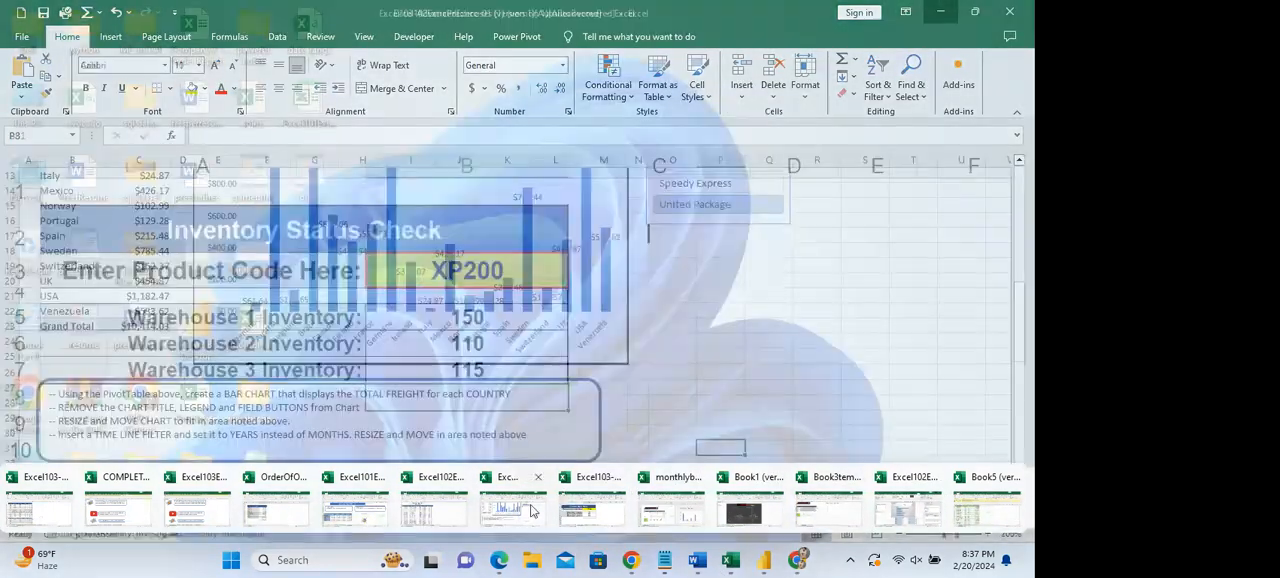
click(502, 510)
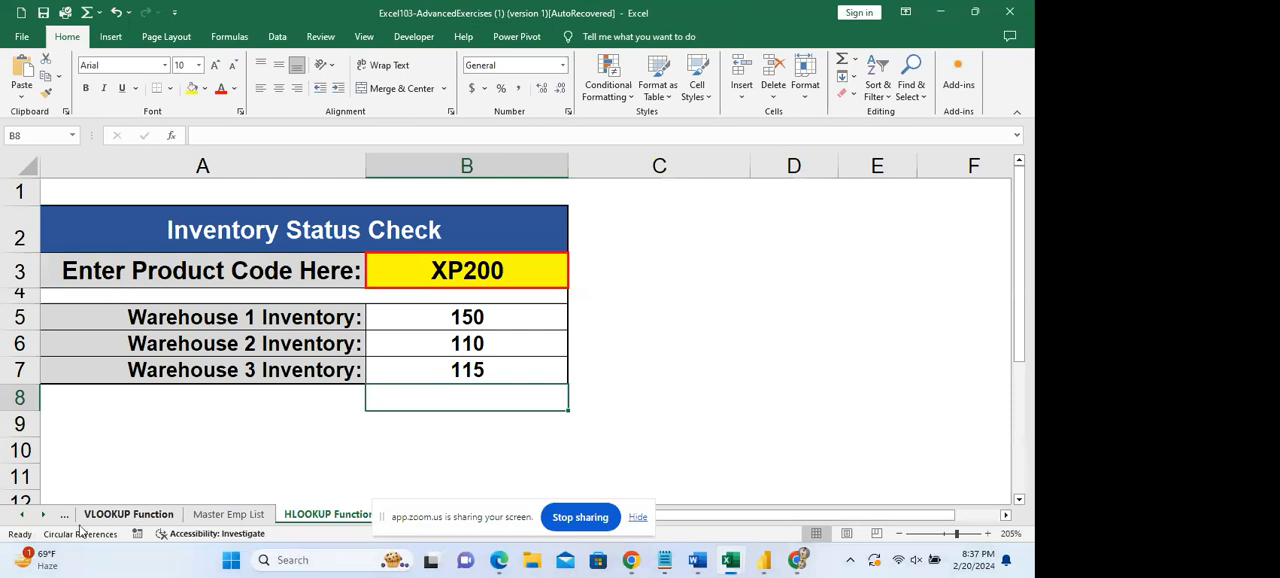
Browse the workbook's full sheet list, from LEFT RIGHT MID Functions and CONCATENATE to Macro and Goal Seek, and close it without switching sheets.
click(21, 514)
right_click(21, 514)
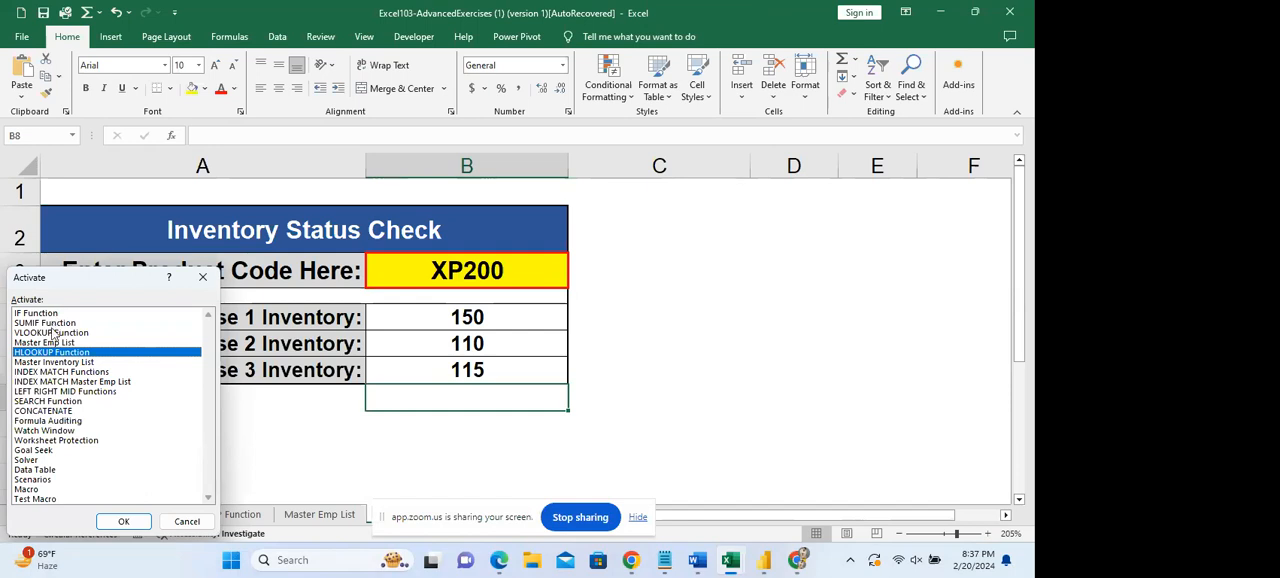
click(81, 383)
click(82, 392)
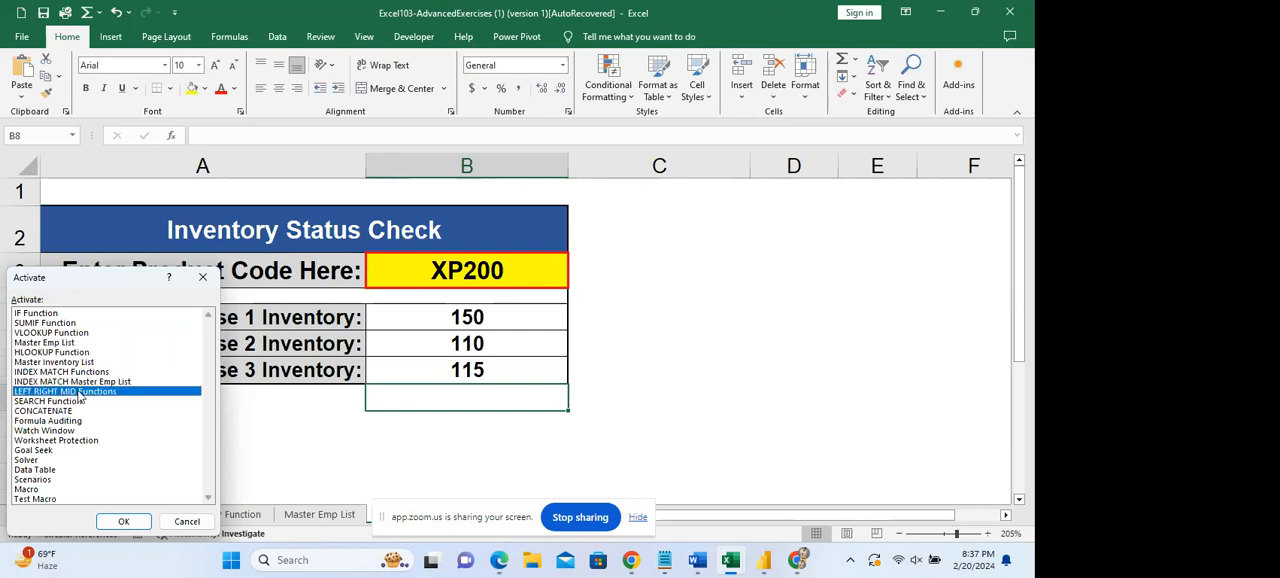
click(72, 401)
click(67, 410)
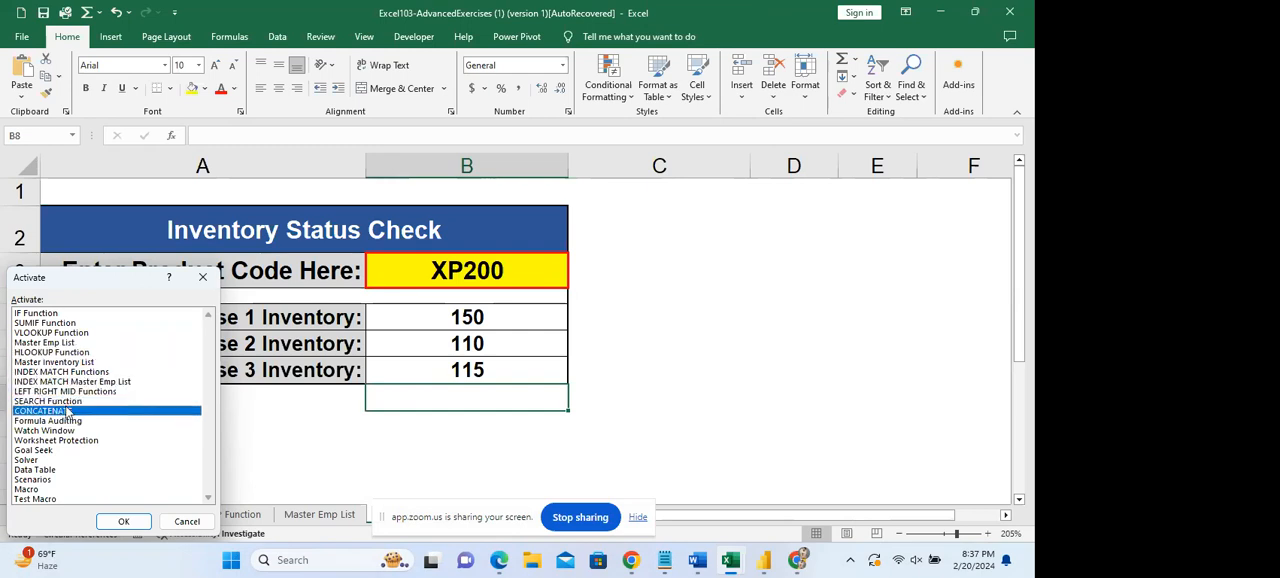
click(63, 423)
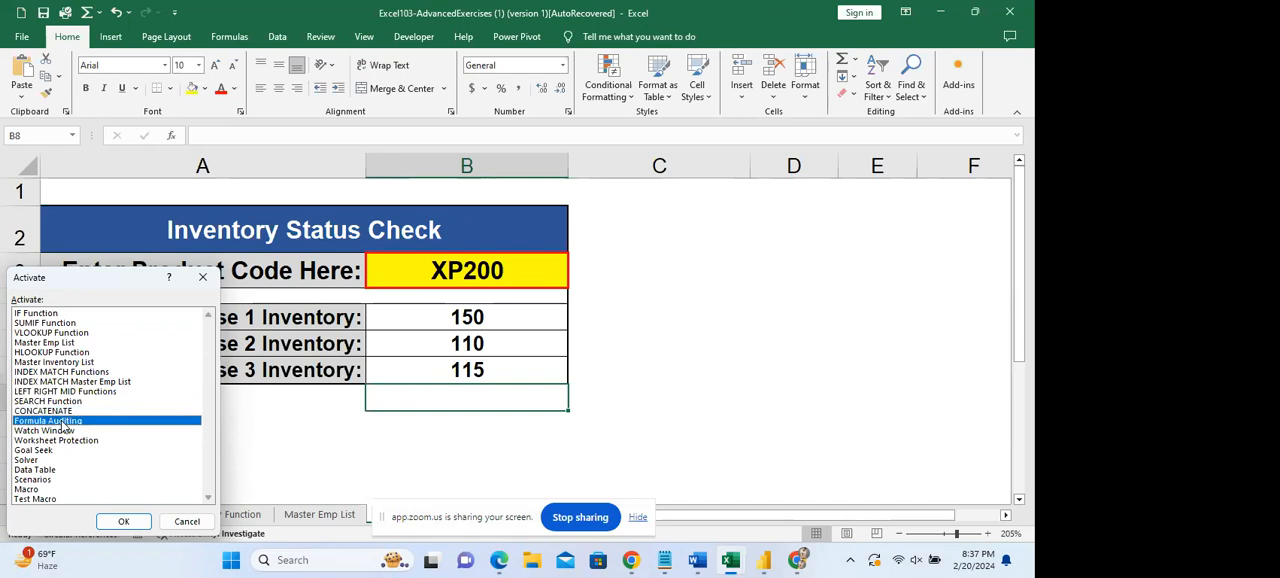
click(30, 490)
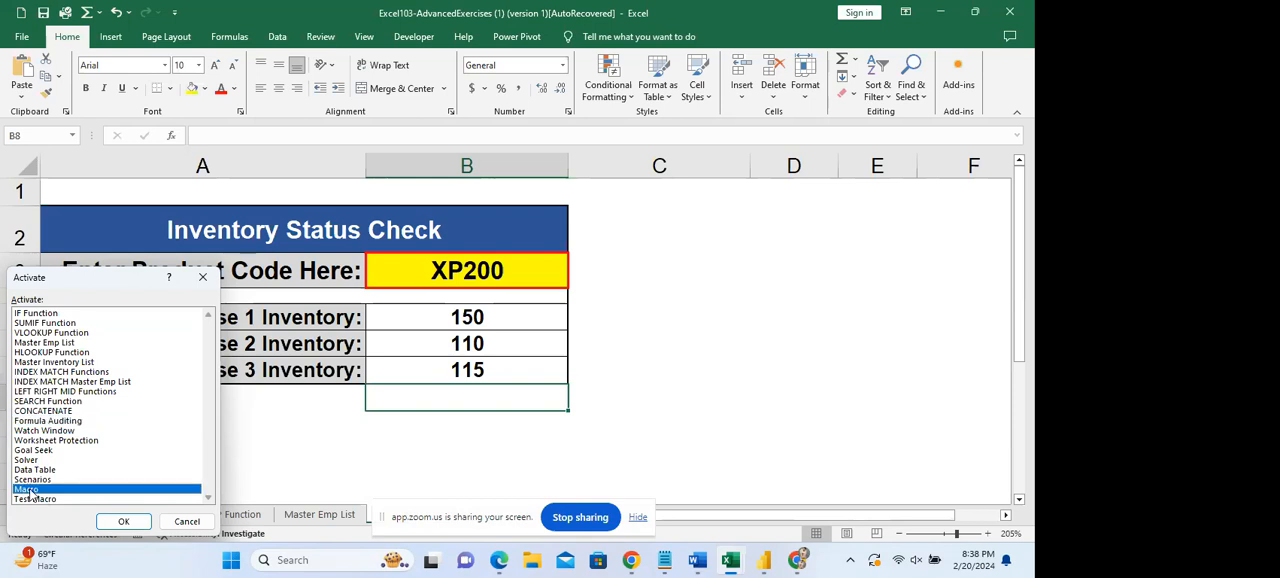
click(33, 461)
click(35, 452)
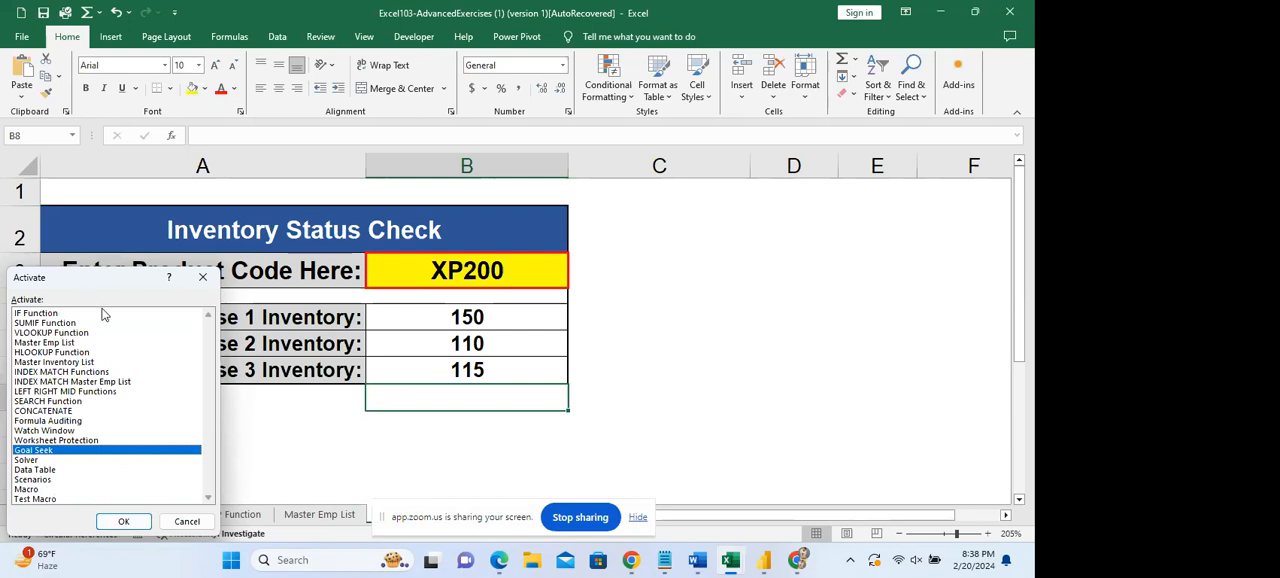
click(168, 527)
mouse_move(1030, 273)
mouse_down()
mouse_move(1030, 397)
mouse_move(1031, 264)
mouse_up()
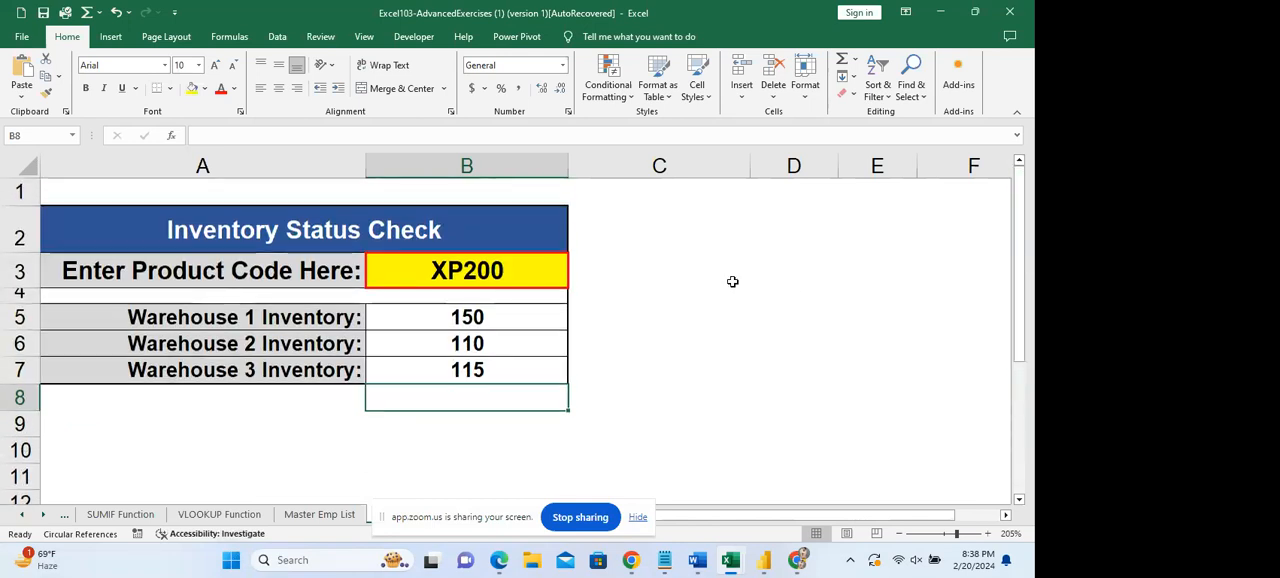
Inspect the HLOOKUP formula in B5 without changing it and clear the Warehouse 2 and Warehouse 3 inventory cells B6:B7.
double_click(489, 316)
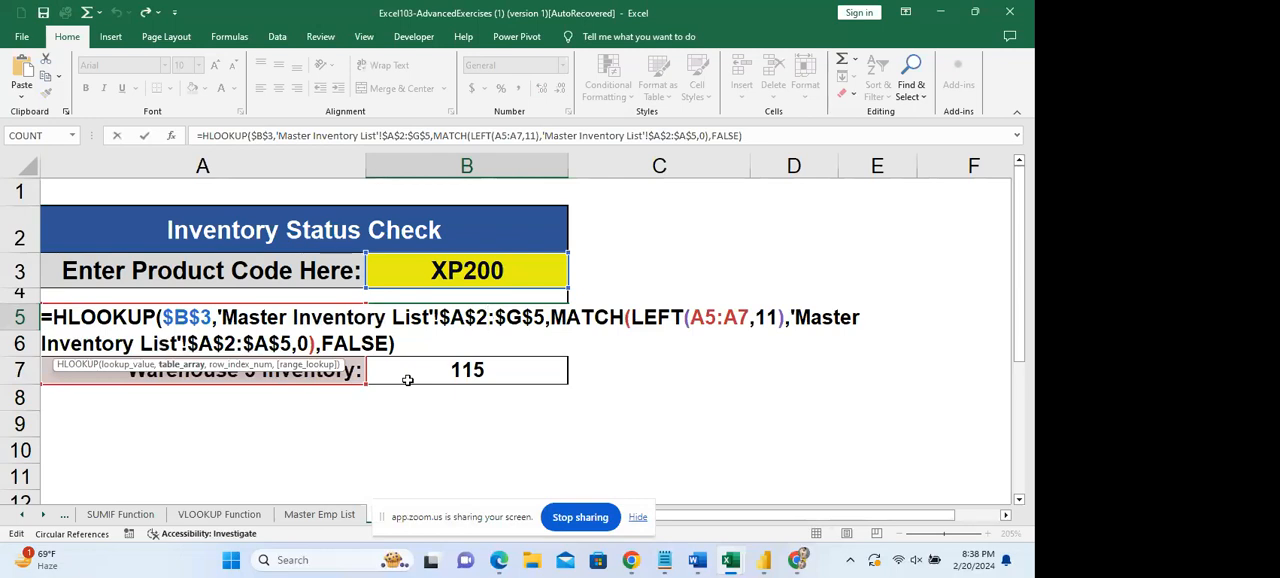
click(519, 390)
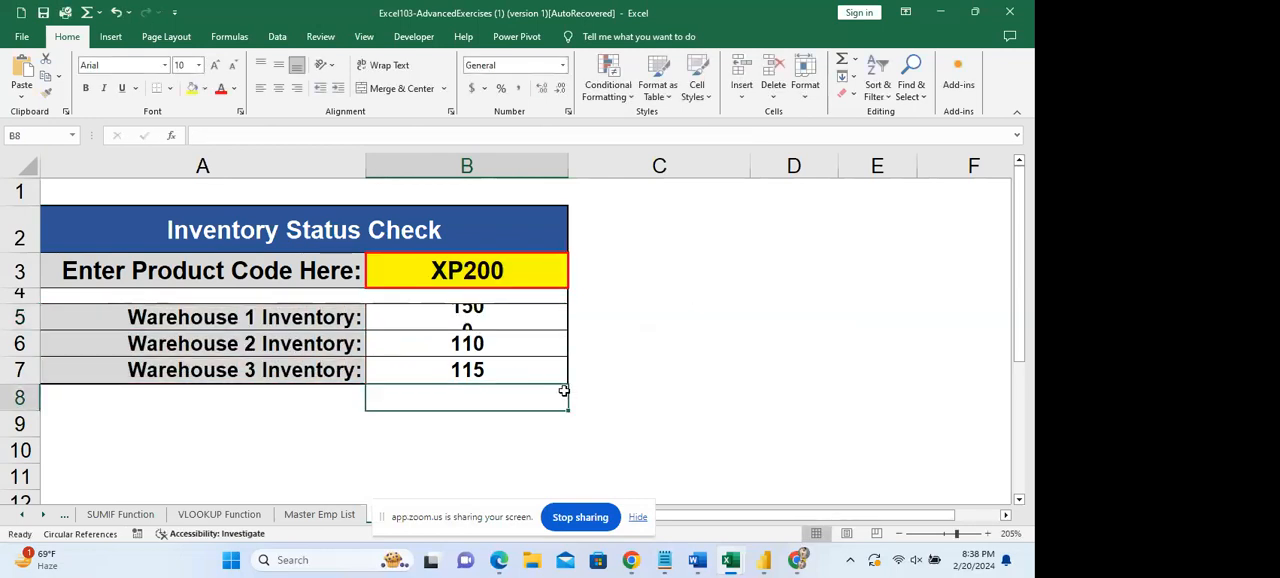
drag(466, 339, 481, 369)
key(Delete)
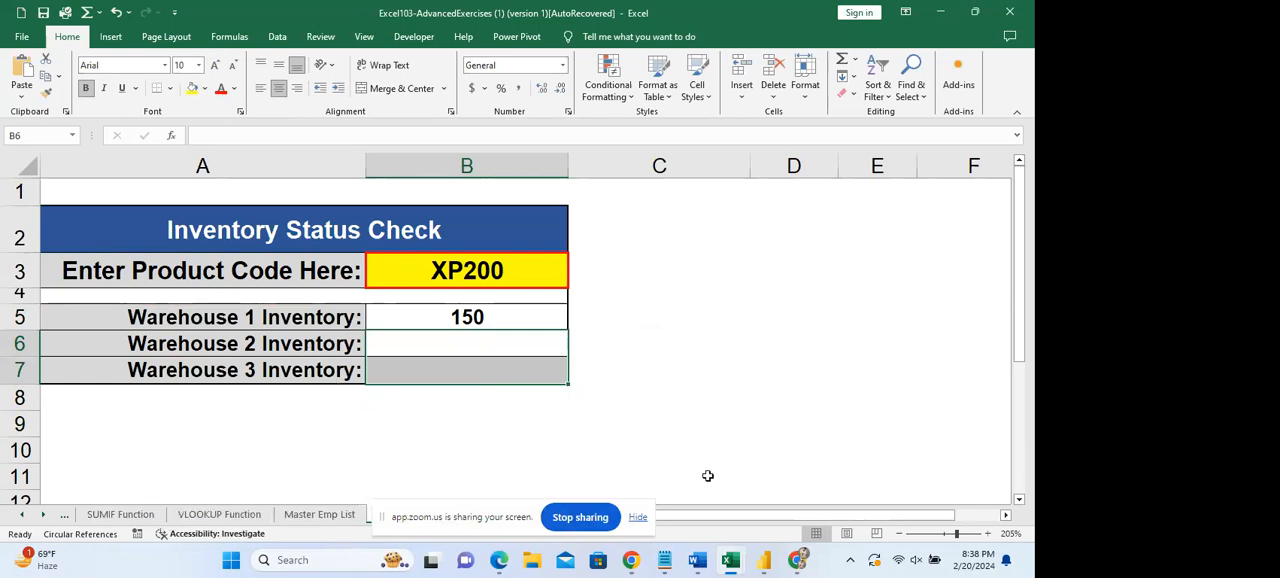
Review the lookup table A2:G5 on the Master Inventory List sheet and return to the HLOOKUP Function sheet.
click(26, 514)
click(43, 514)
click(241, 514)
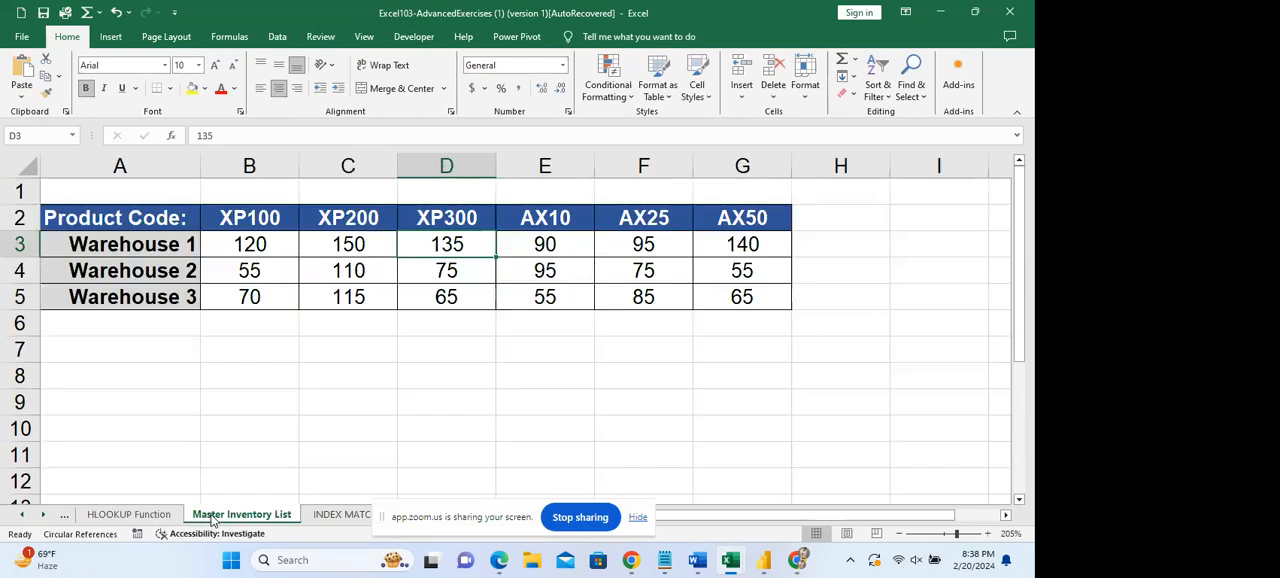
click(128, 217)
drag(128, 217, 780, 297)
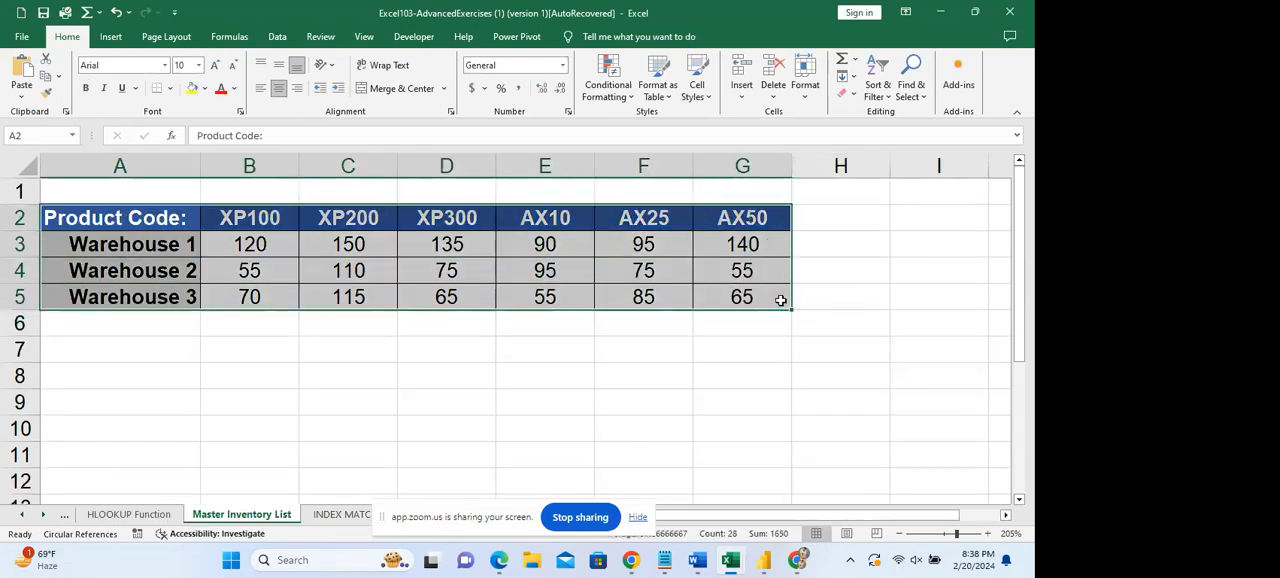
click(128, 514)
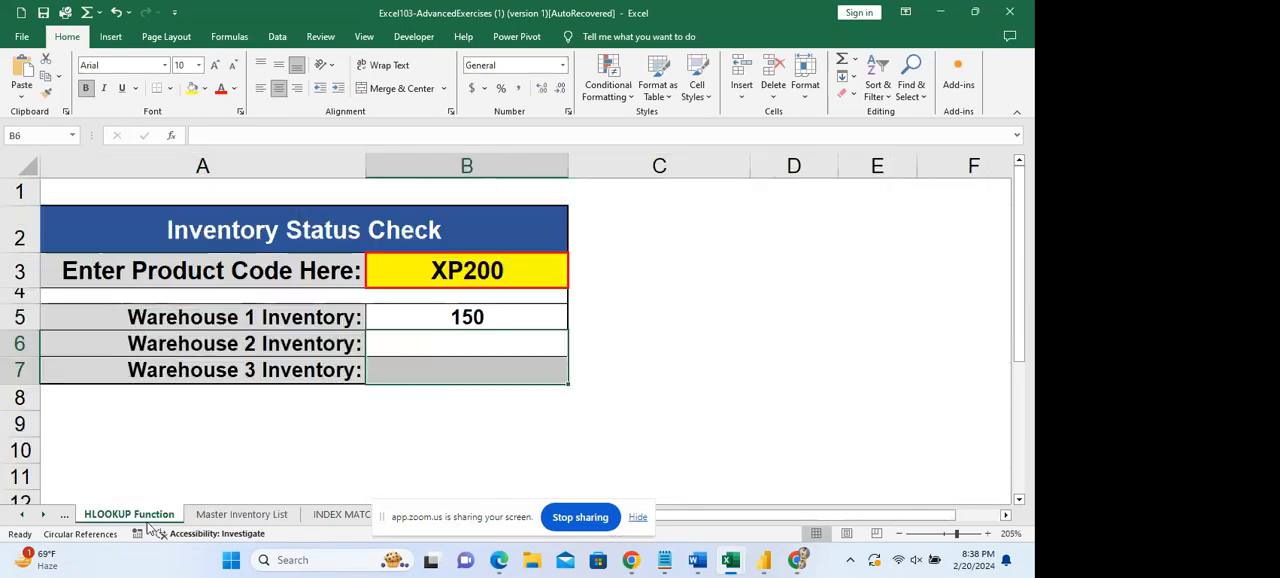
Fill the Warehouse 1 HLOOKUP formula from B5 down through B7.
click(546, 320)
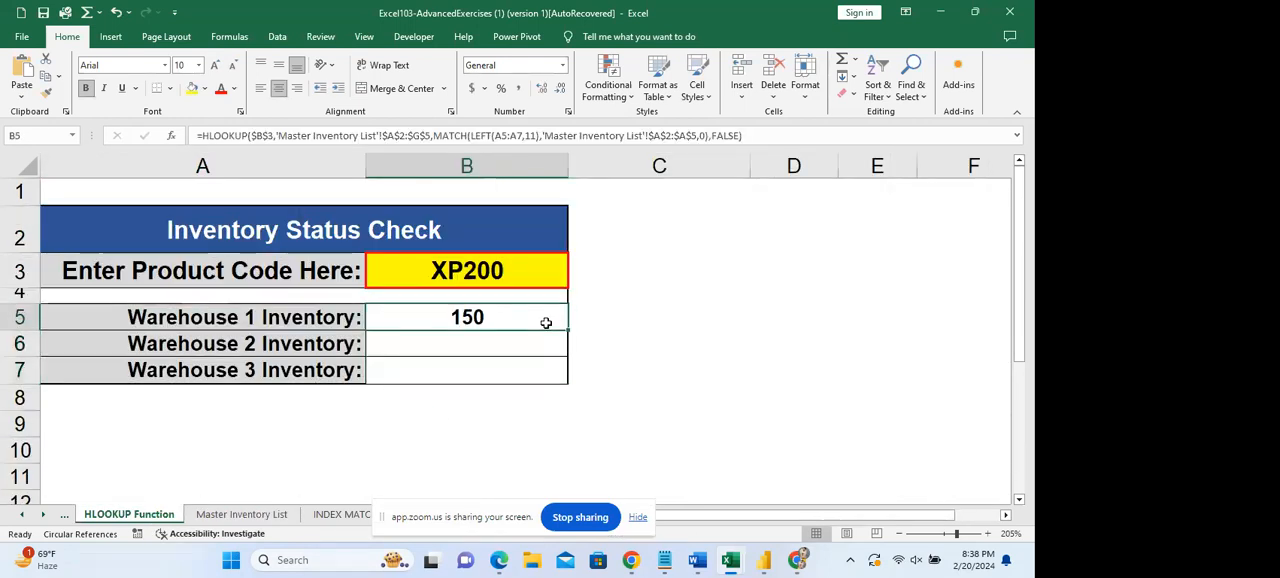
click(567, 329)
drag(567, 329, 561, 383)
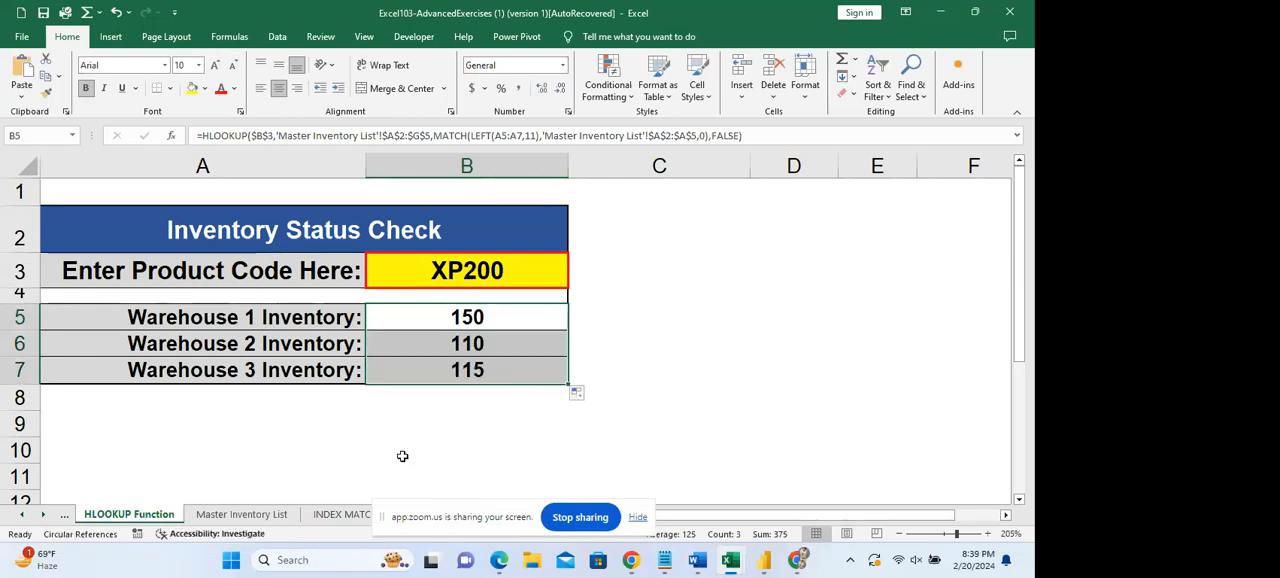
Check the warehouse labels on the Master Inventory List sheet and examine the Warehouse 2 formula in B6 of the HLOOKUP Function sheet.
click(243, 516)
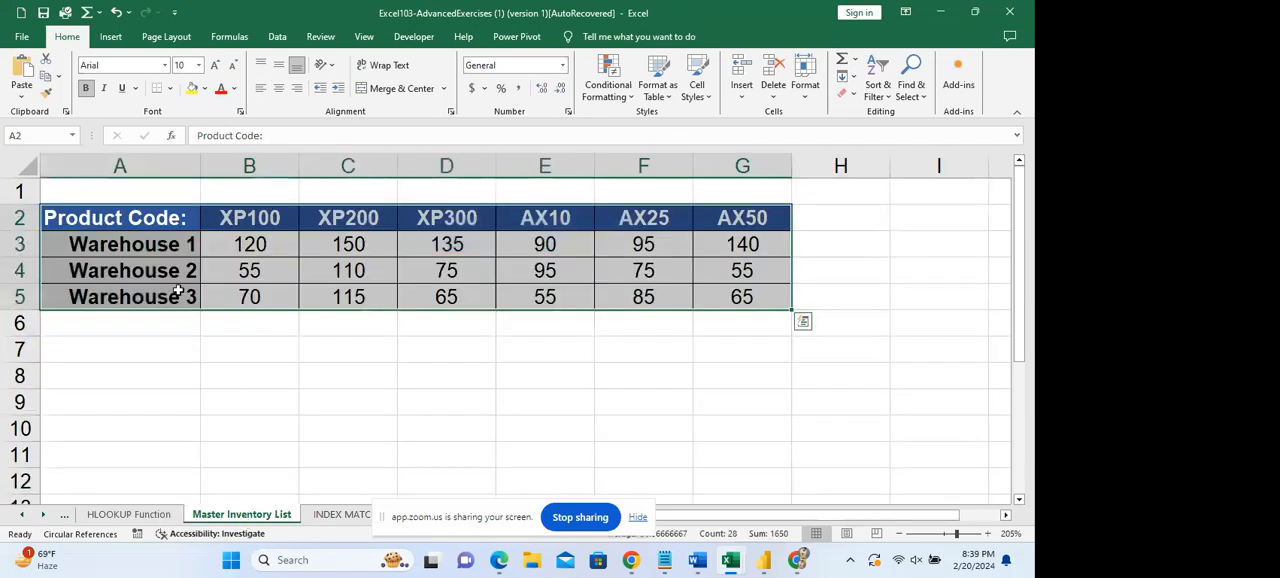
click(121, 246)
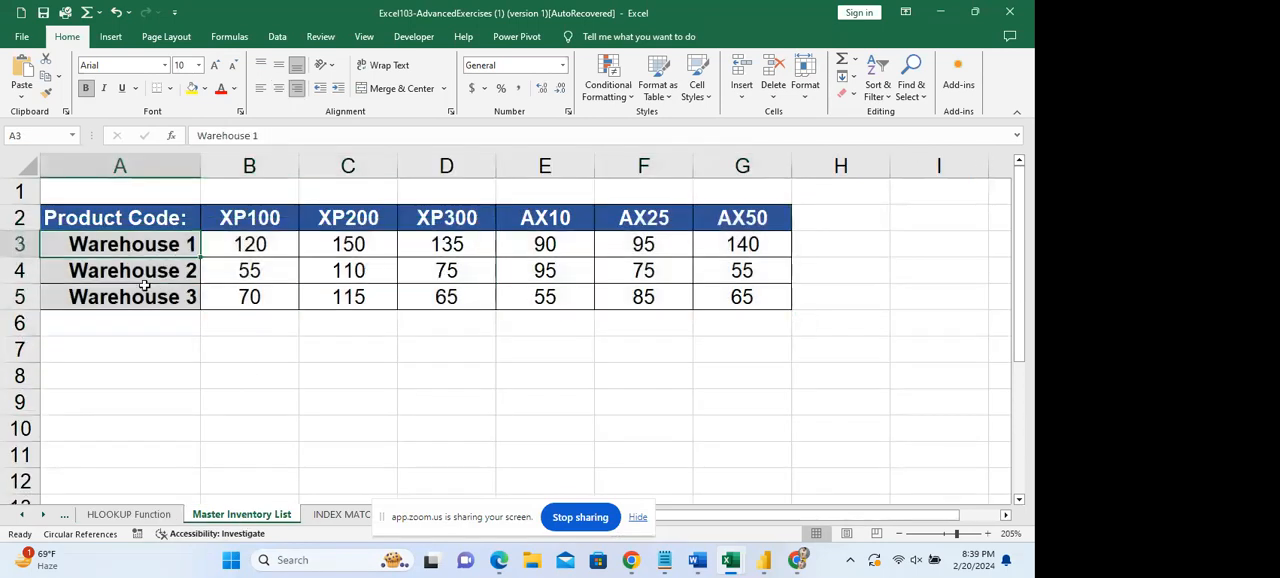
click(130, 514)
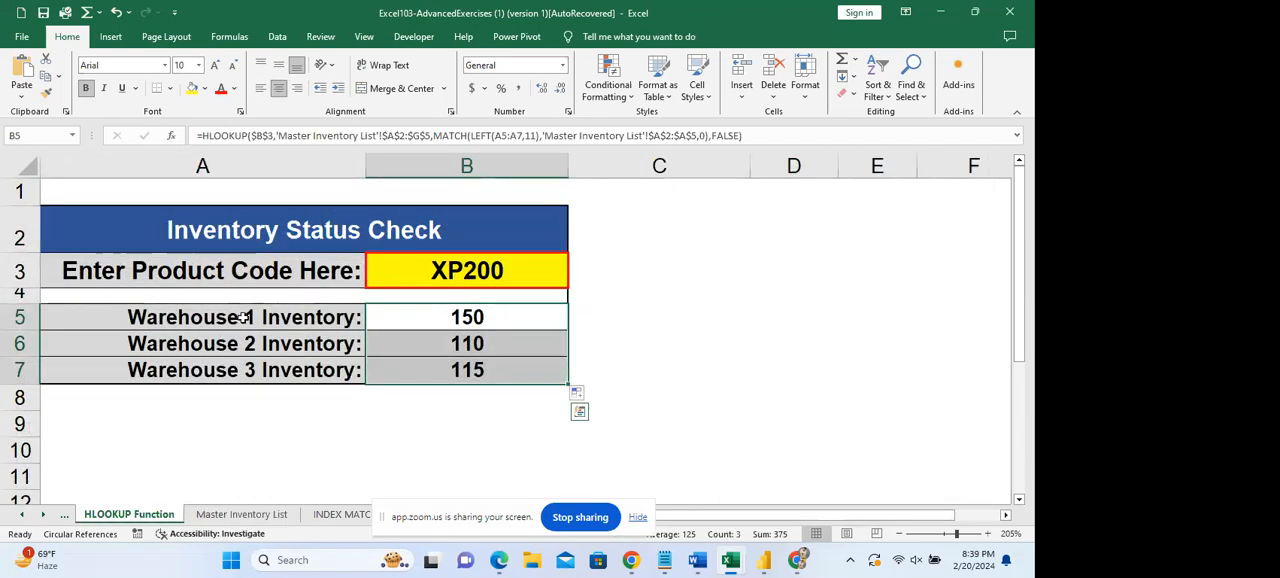
click(479, 349)
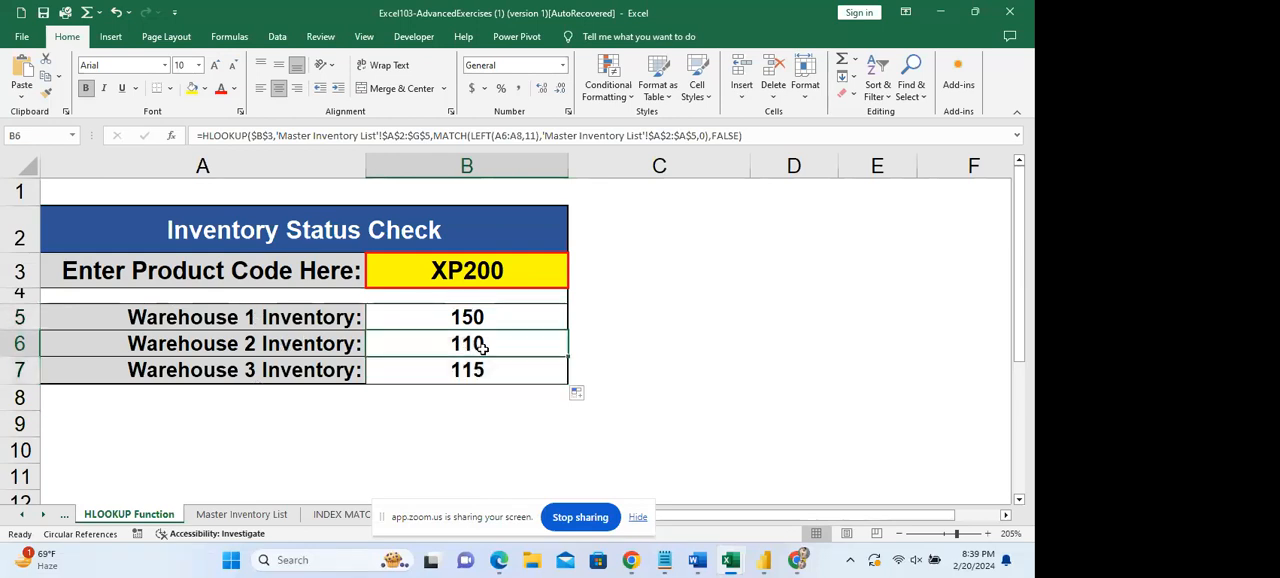